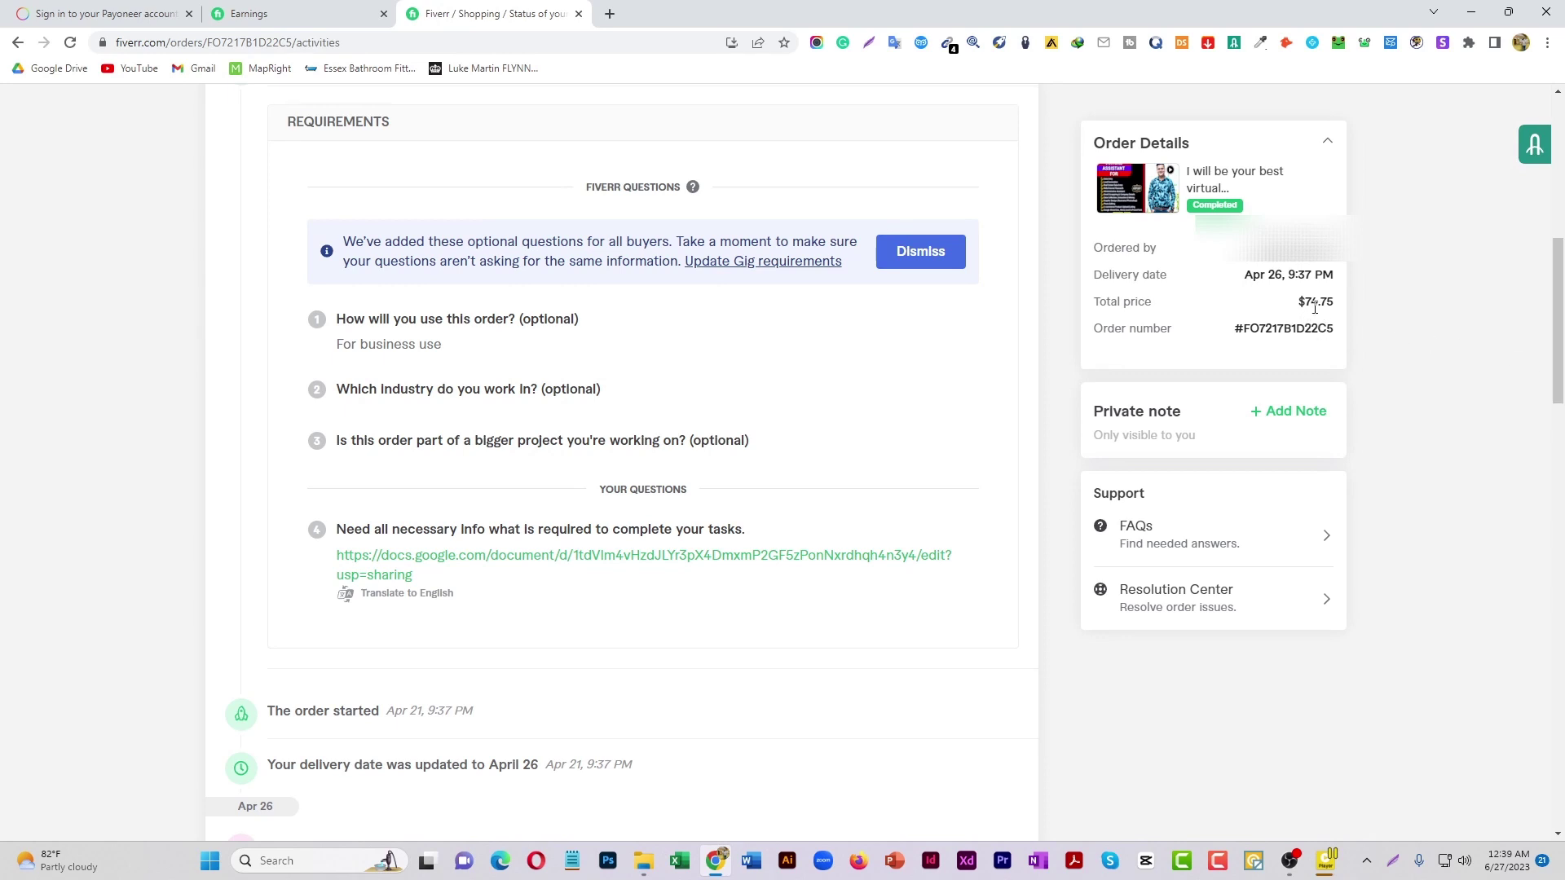
- Note the $74.75 order total and open the Google Docs instructions linked in the requirements
mouse_move(1300, 302)
left_mouse_down()
mouse_move(1347, 312)
mouse_move(1328, 306)
left_mouse_up()
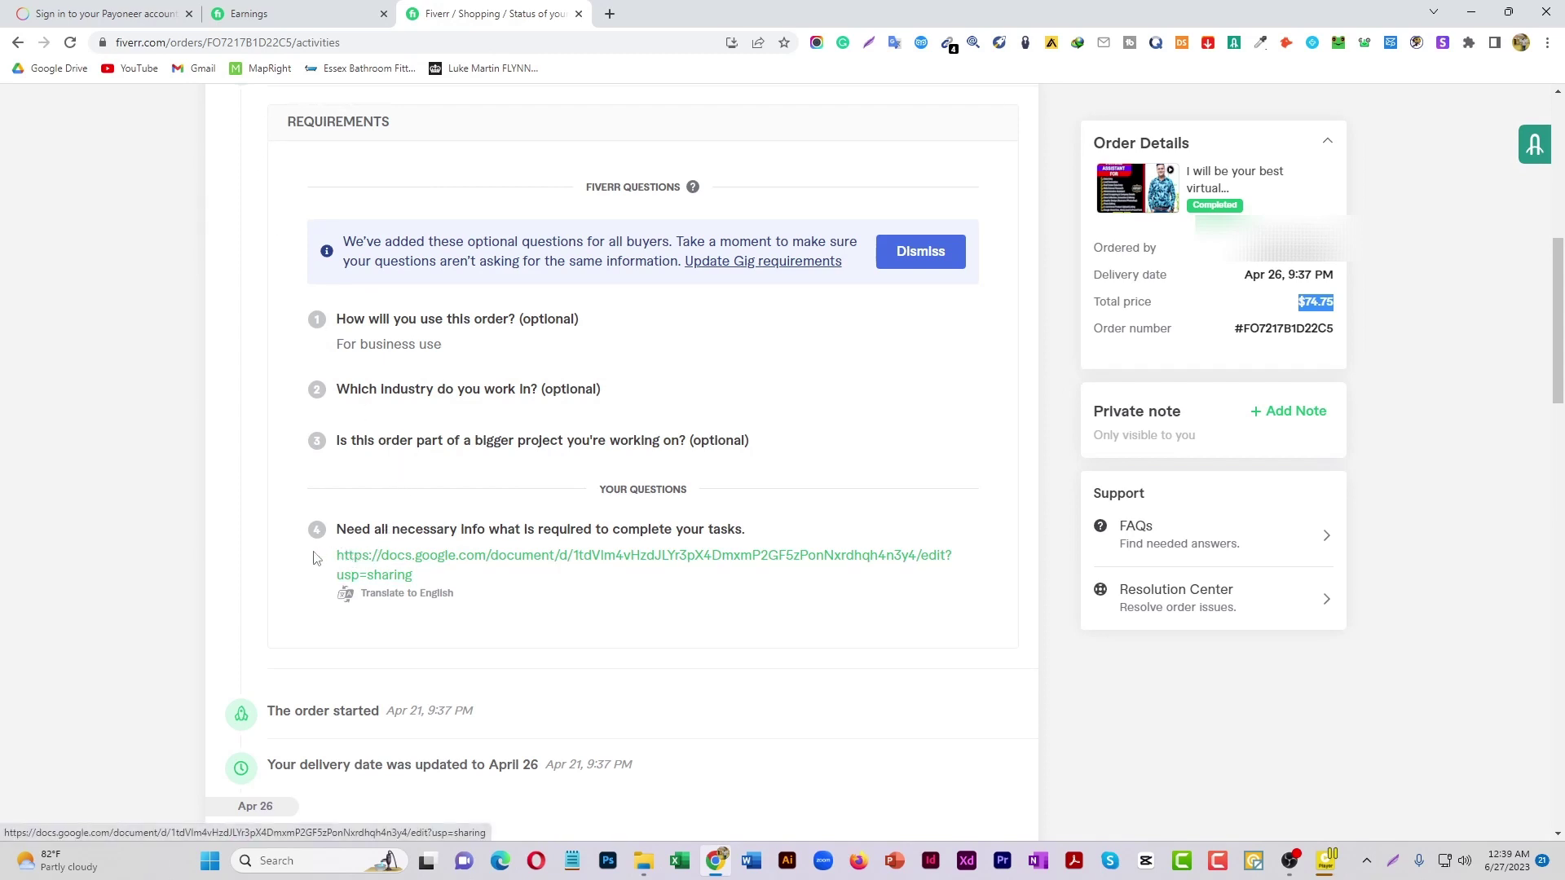
left_click(397, 566)
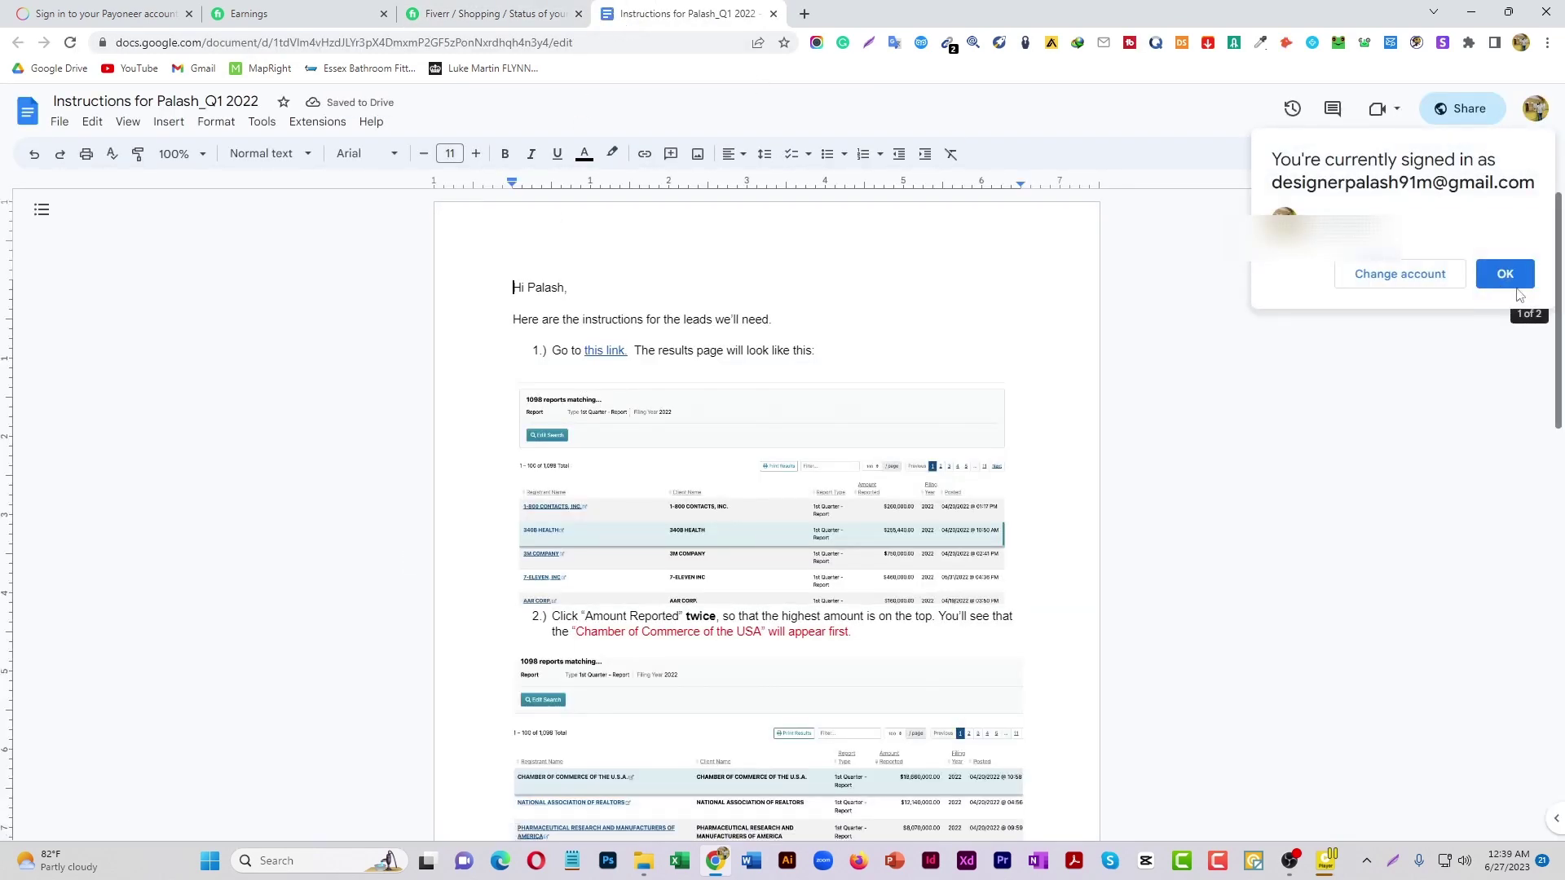
- Dismiss the account notice and follow step 1's link to the lda.senate.gov filings search
left_click(1179, 416)
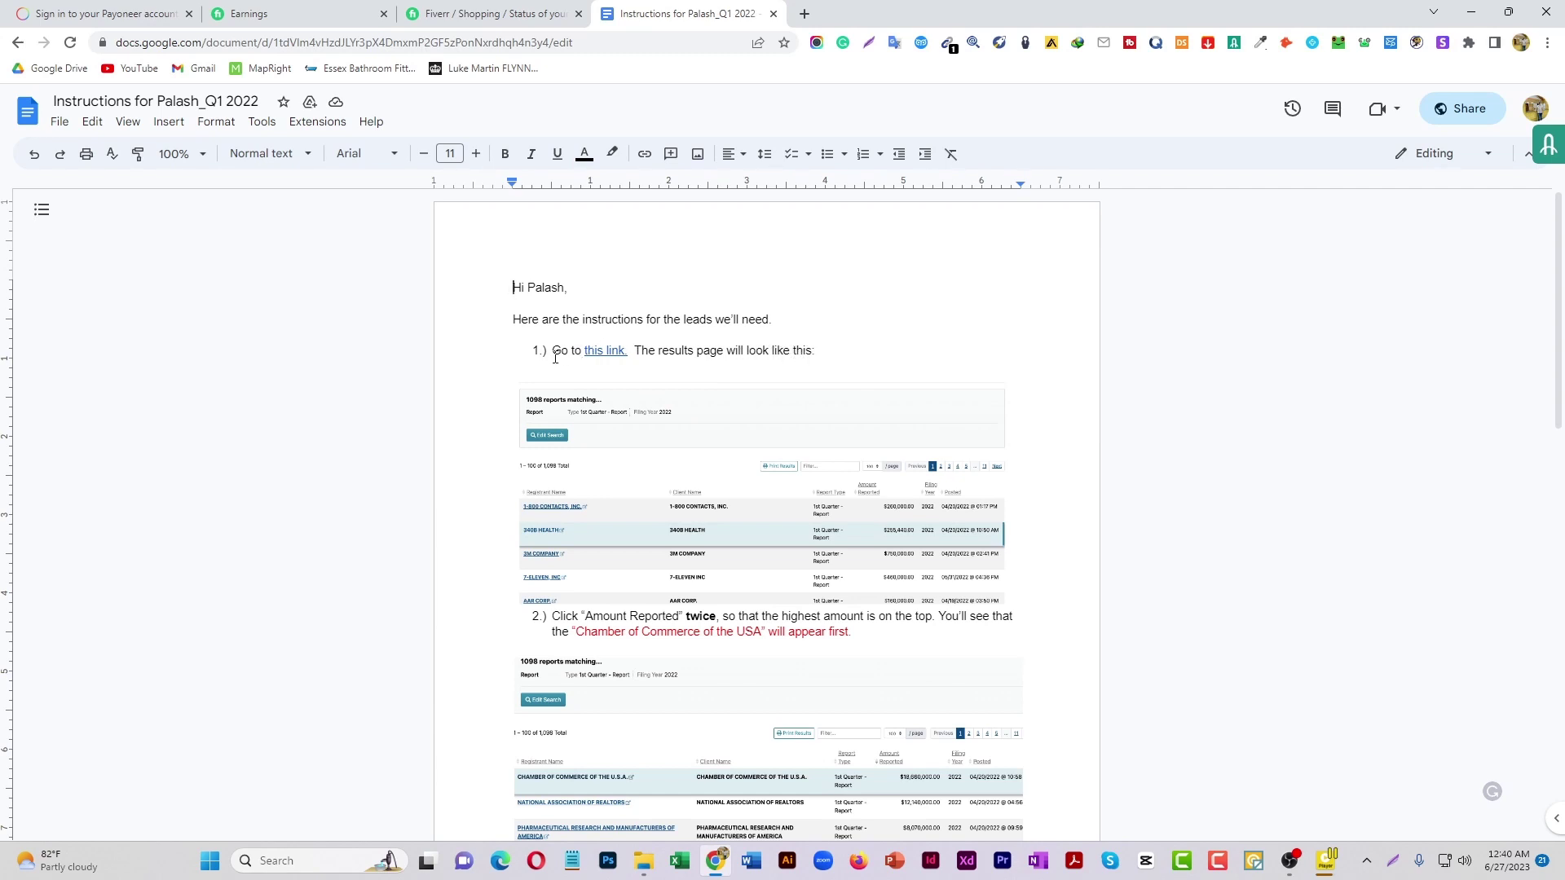
left_click(614, 352)
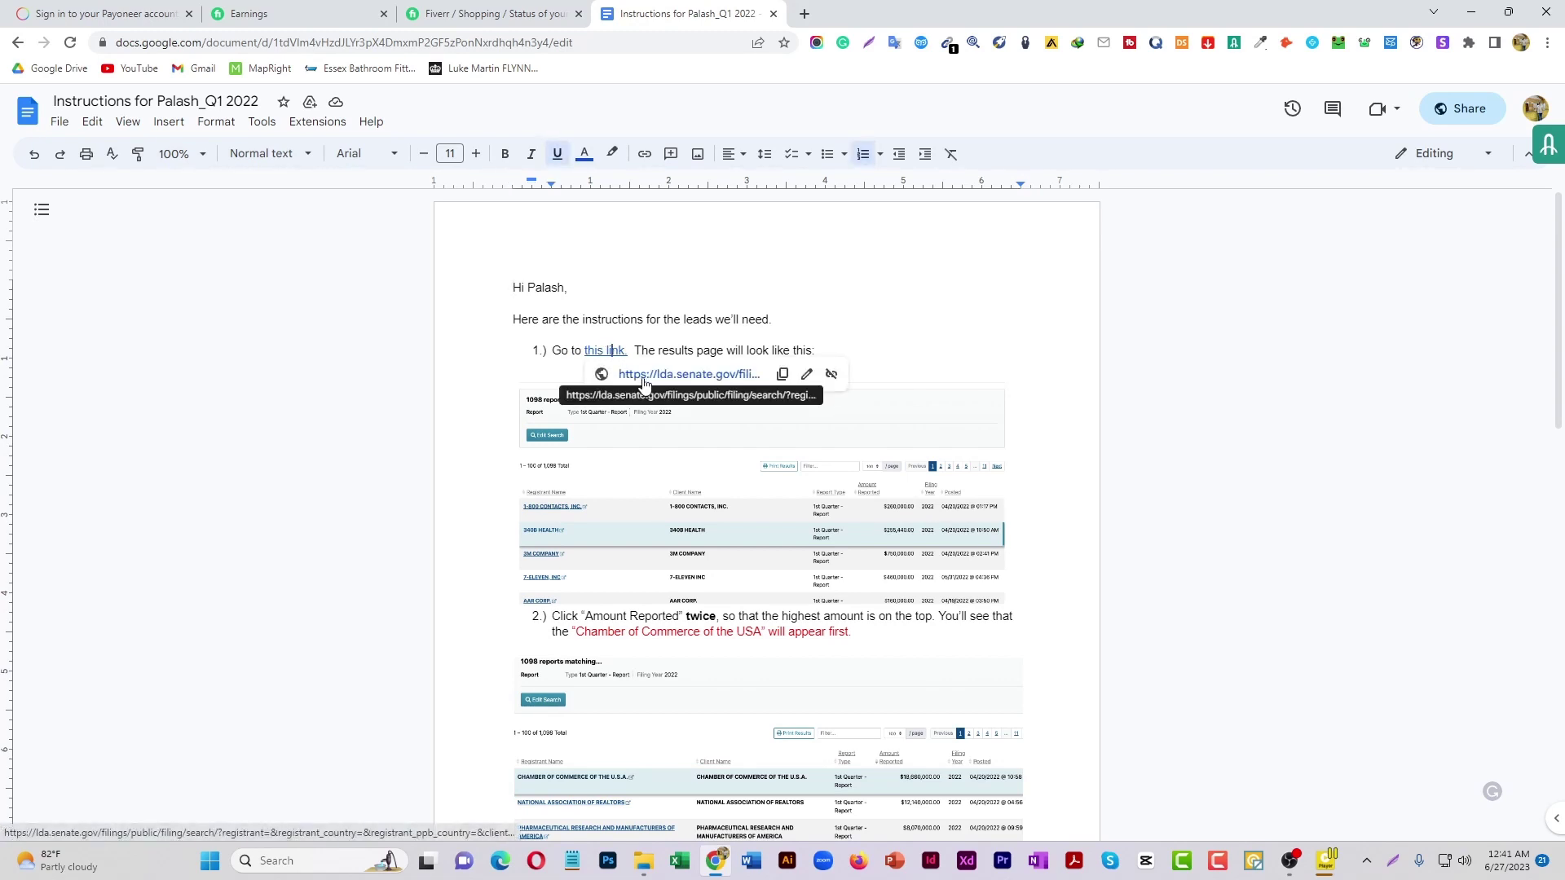
left_click(644, 382)
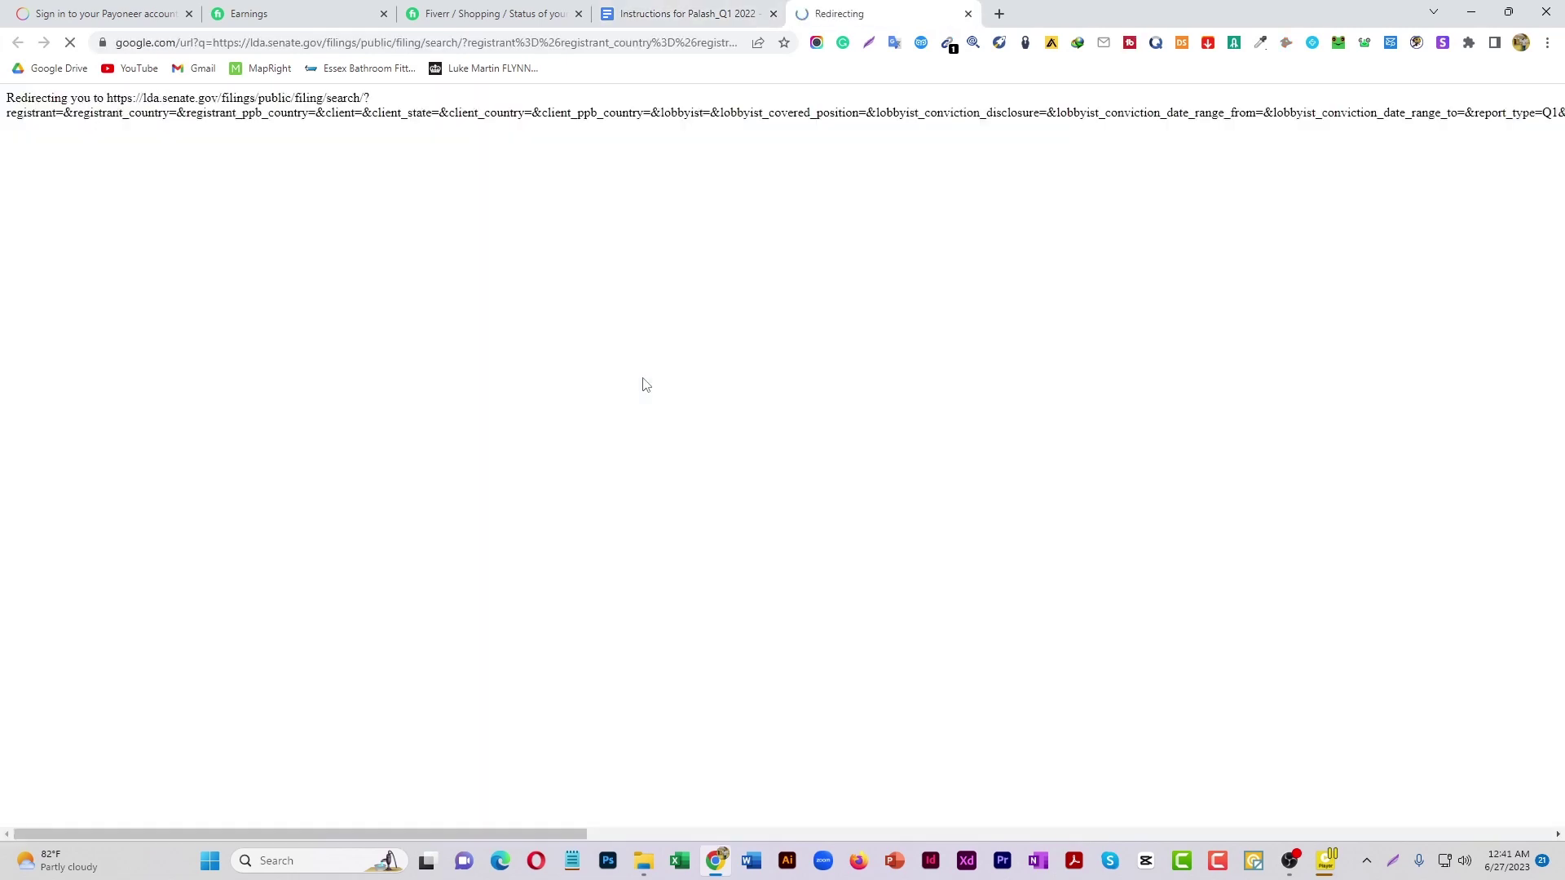
- Wait for the 1st Quarter 2023 results listing 1,146 reports, rereading the instructions meanwhile
left_click(651, 9)
left_click(899, 6)
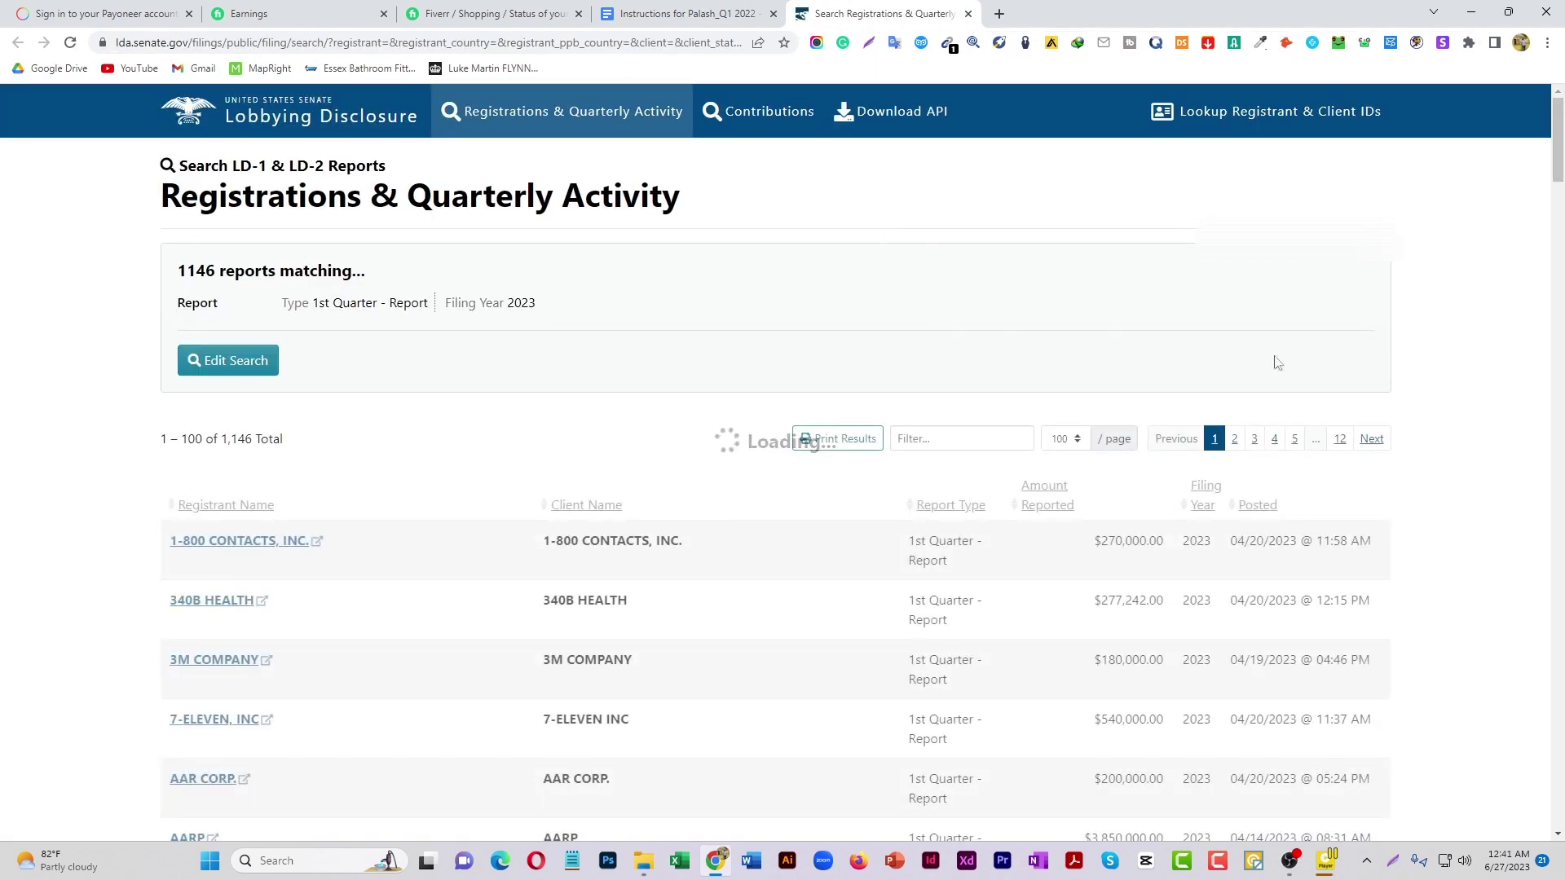
scroll(657, 767, "down", 2)
scroll(657, 766, "down", 2)
scroll(507, 657, "up", 4)
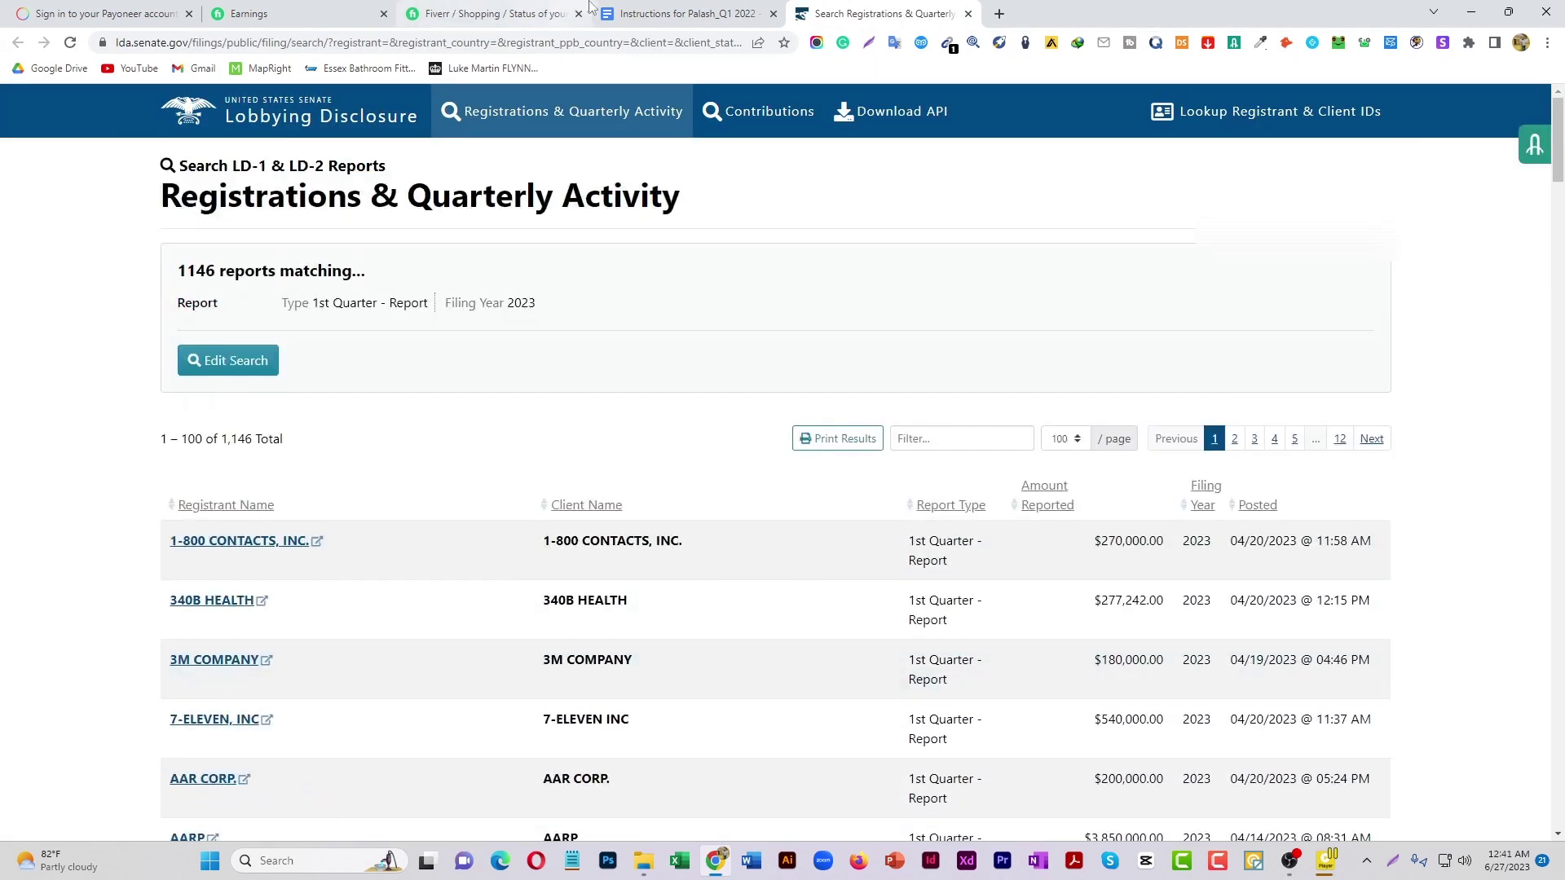
left_click(684, 14)
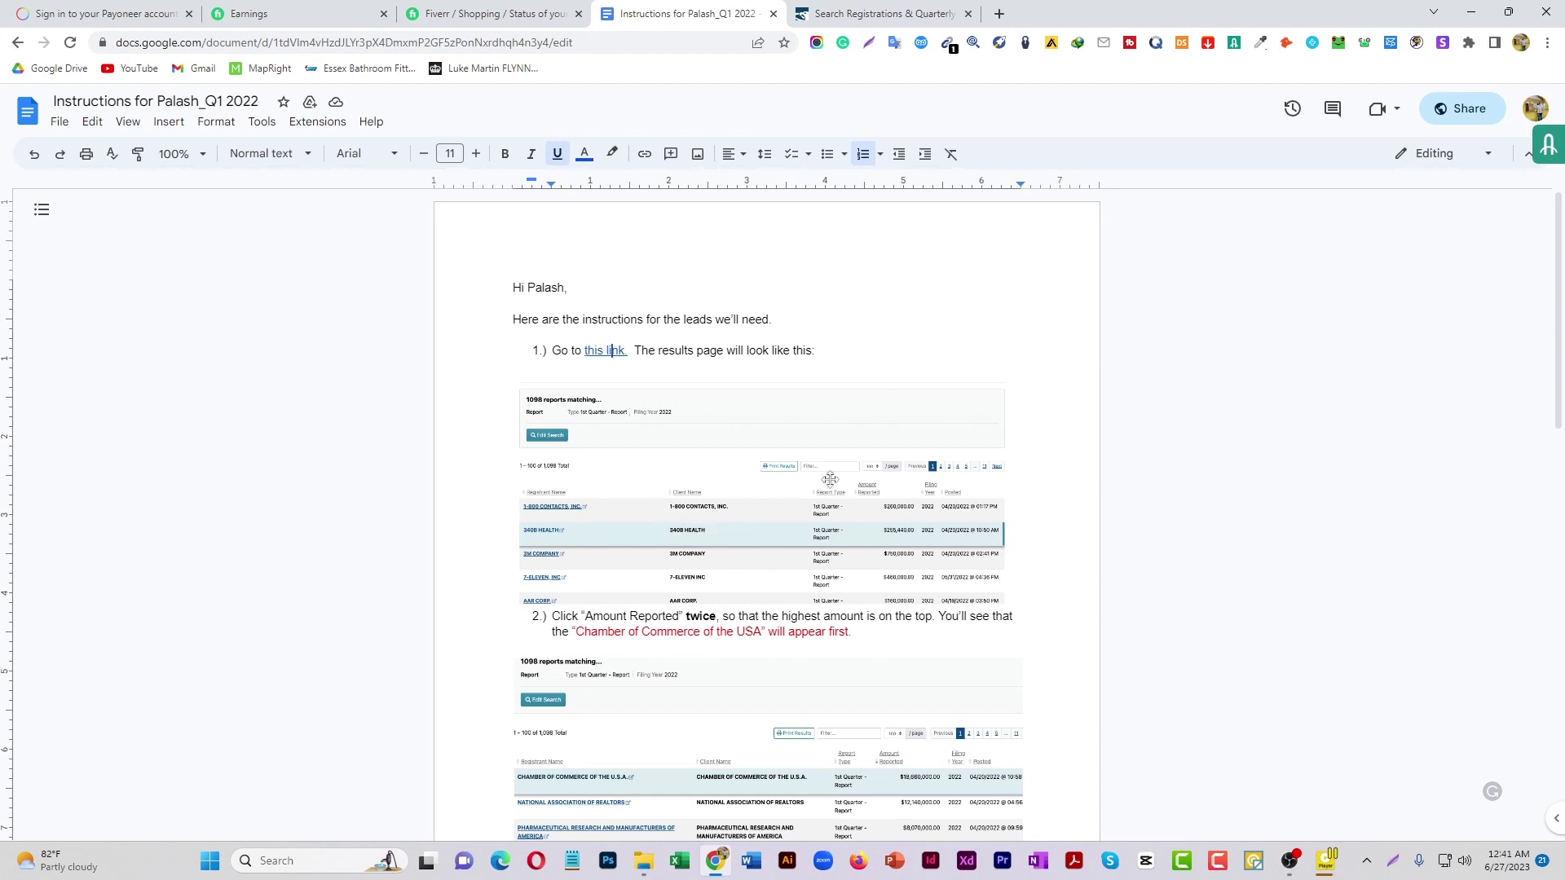
left_click(899, 6)
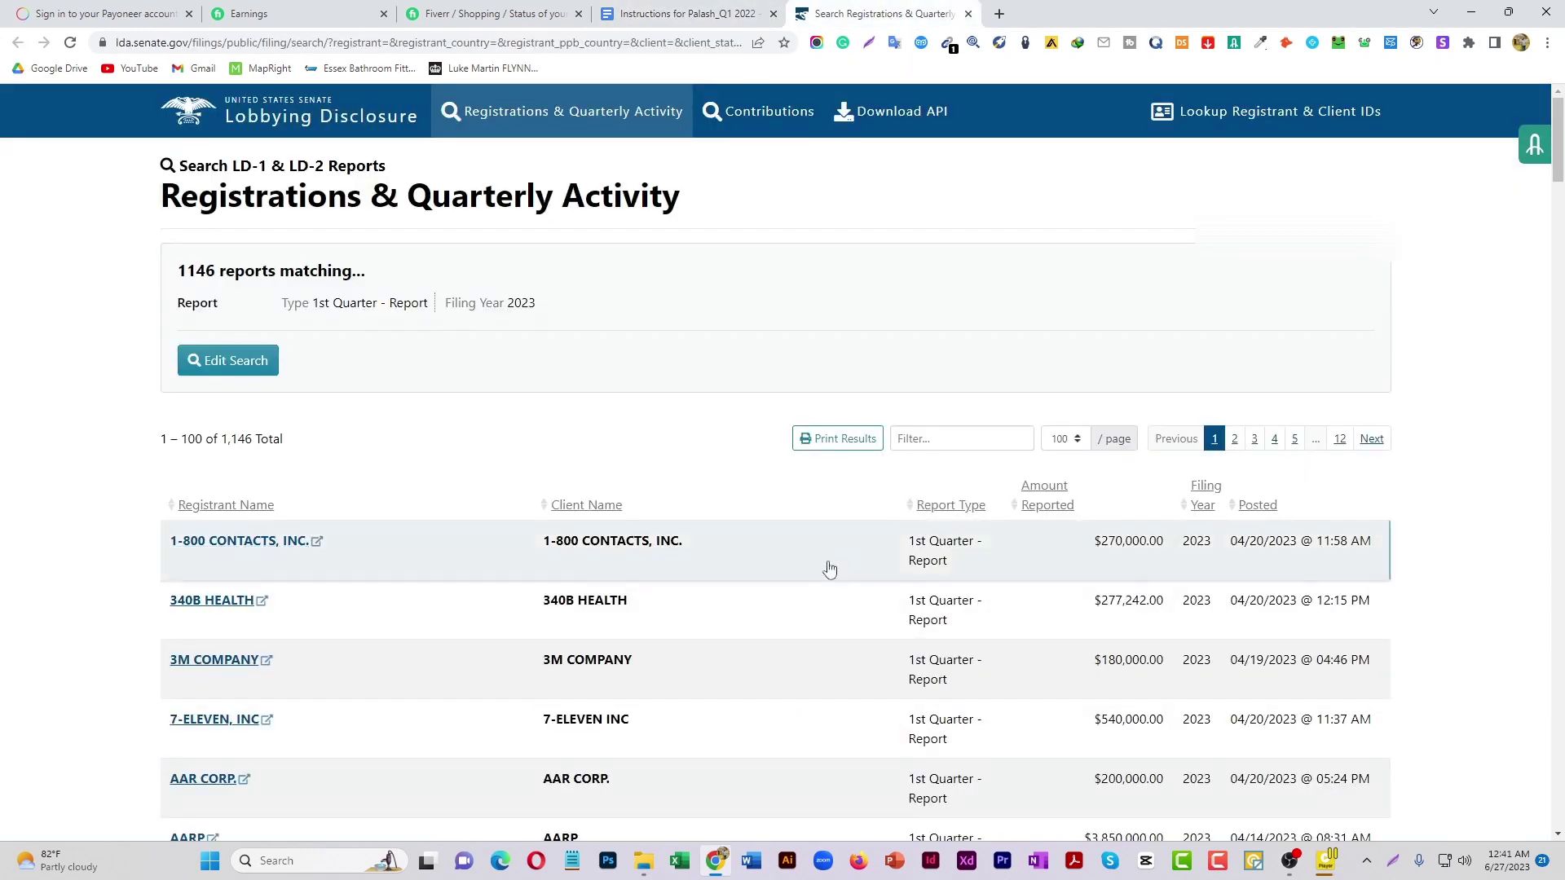
left_click(690, 10)
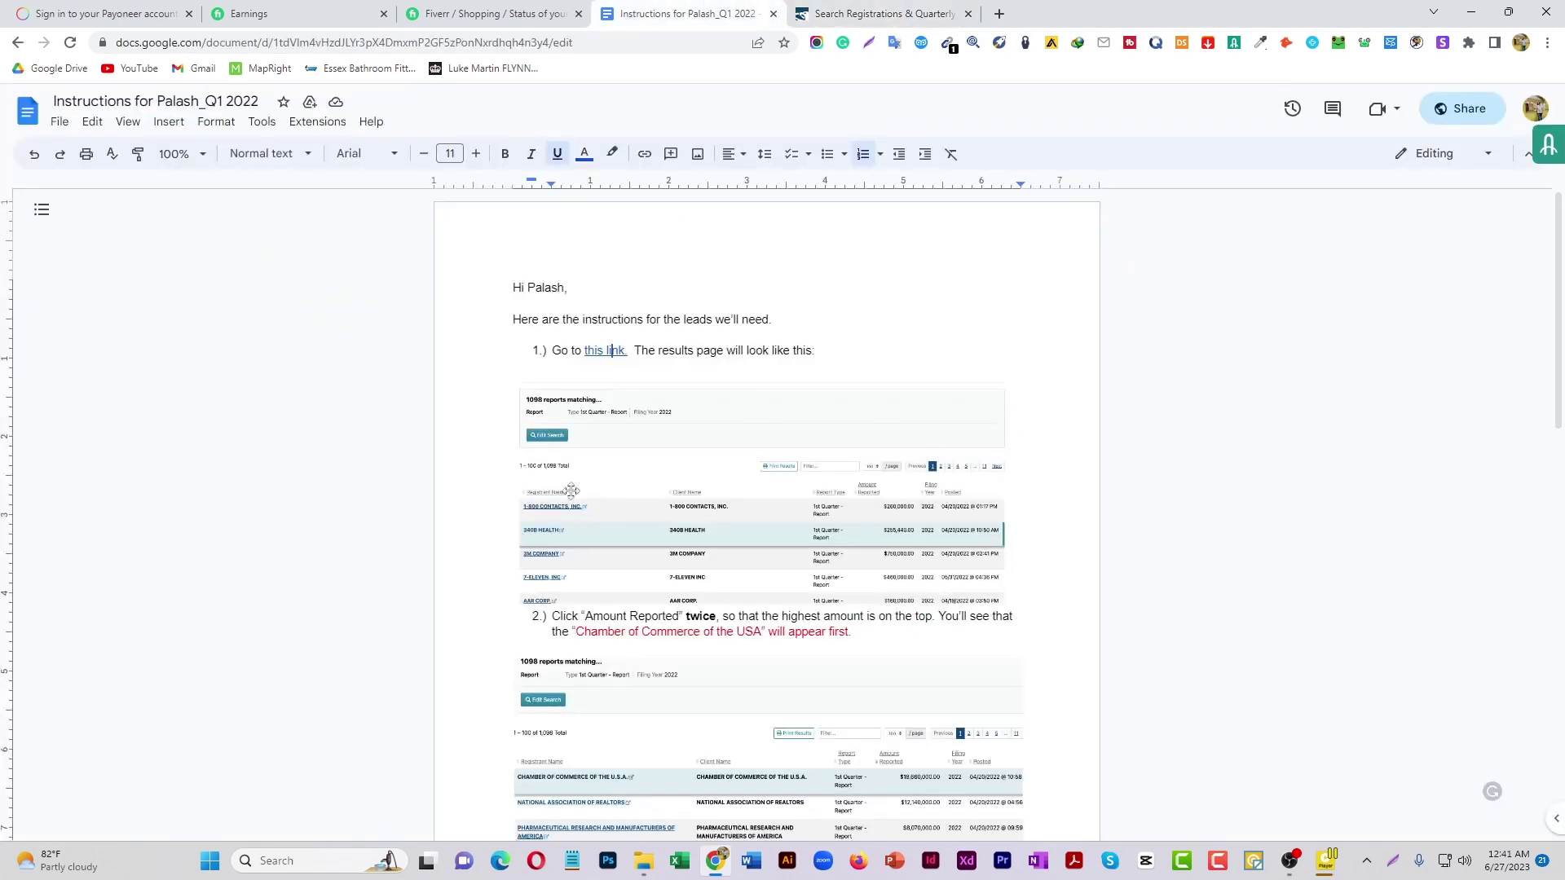
scroll(530, 420, "down", 4)
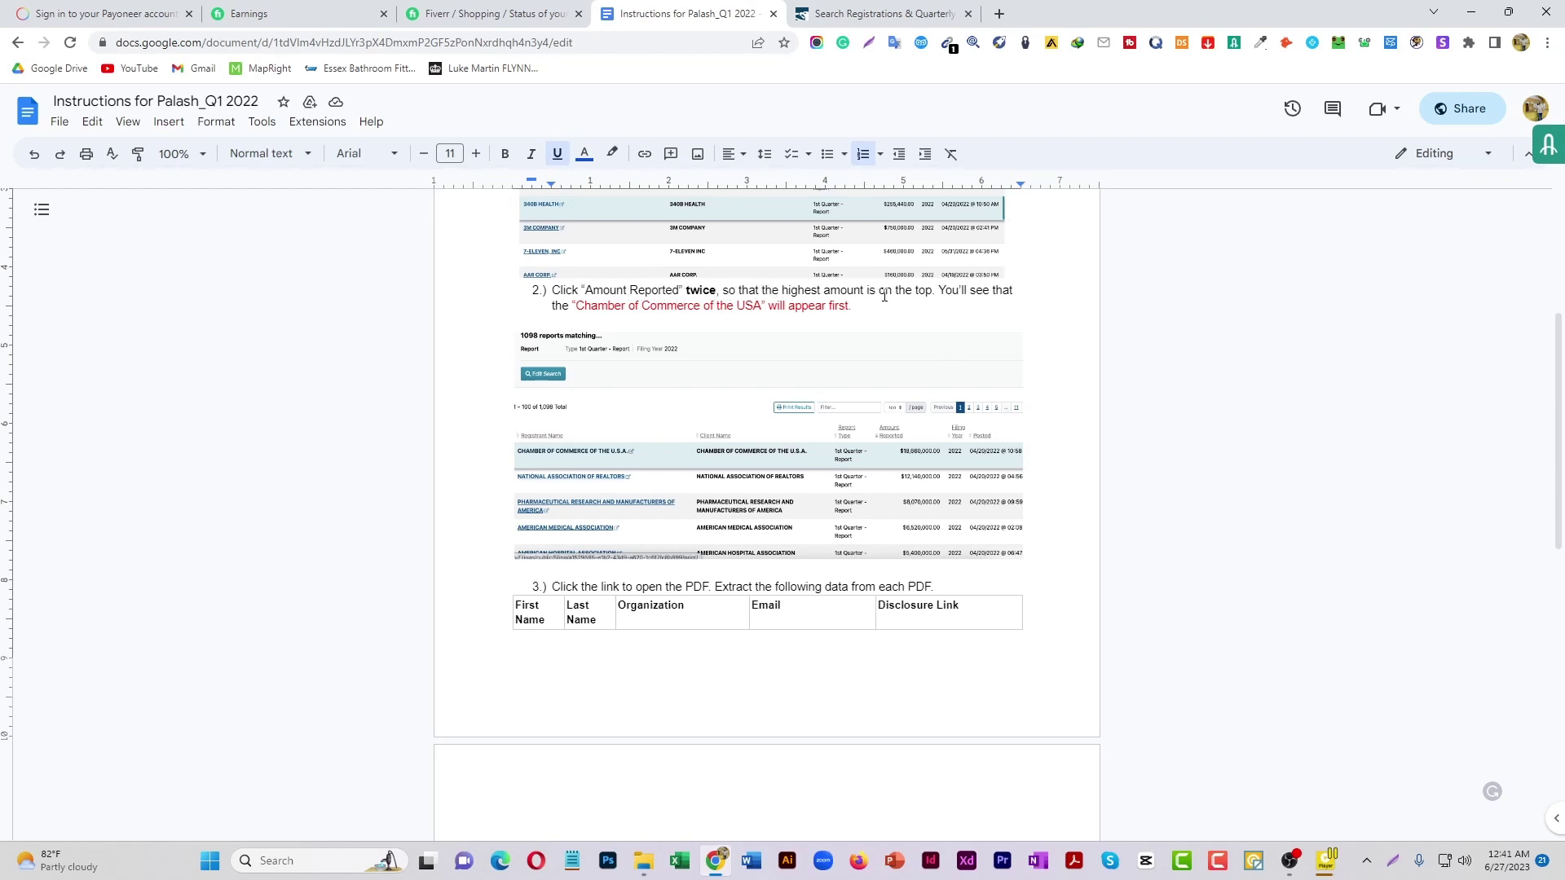
left_click(734, 311)
left_click(889, 13)
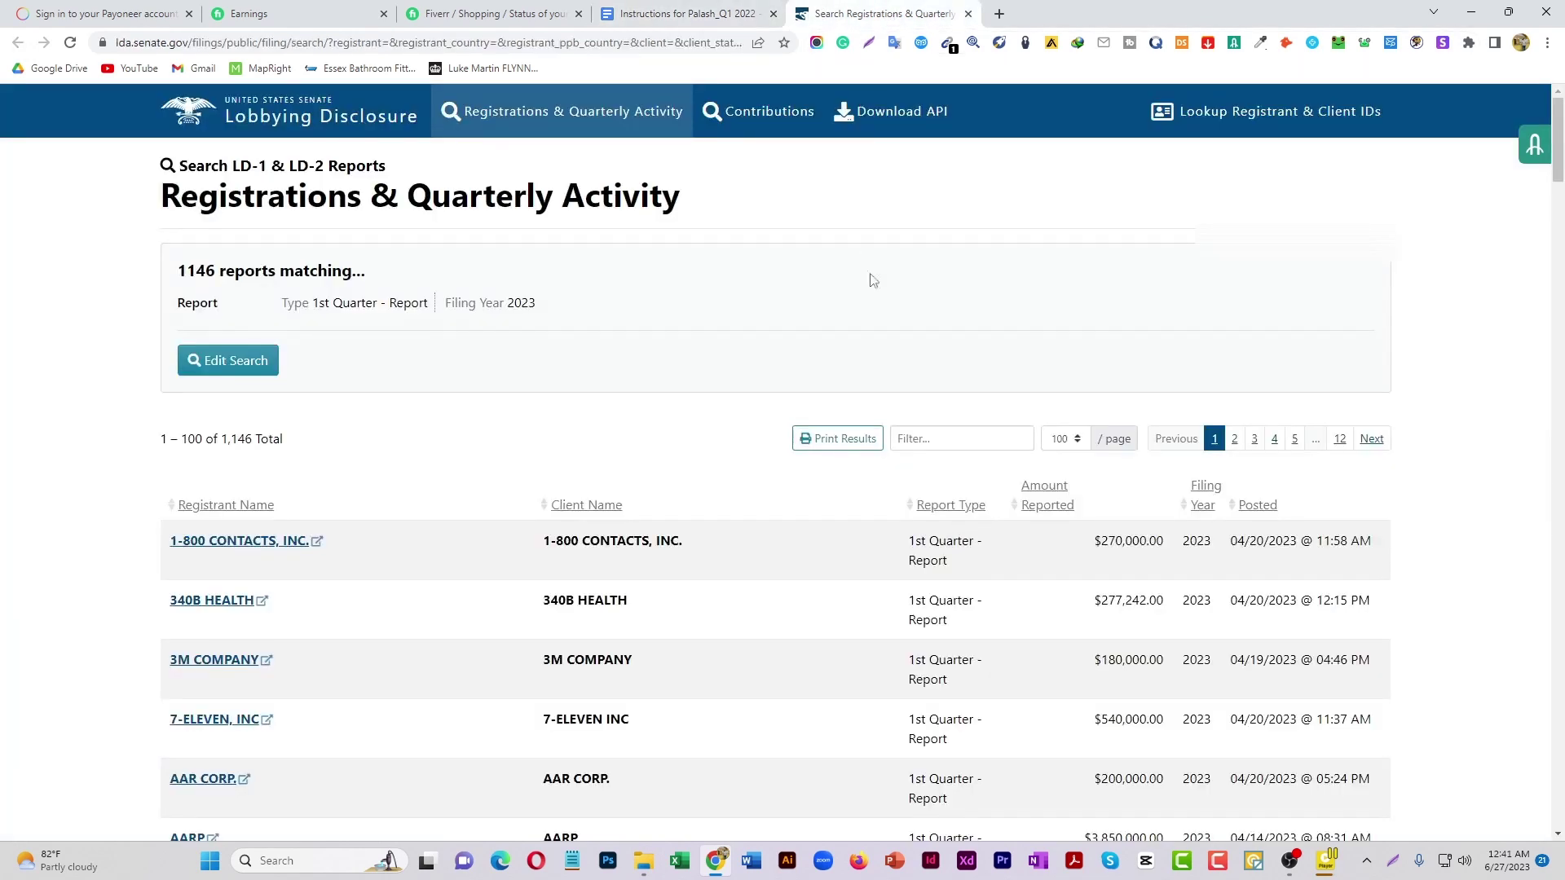
- Sort results by Amount Reported, highest first, putting Chamber of Commerce ($18,660,000) on top
left_click(1055, 507)
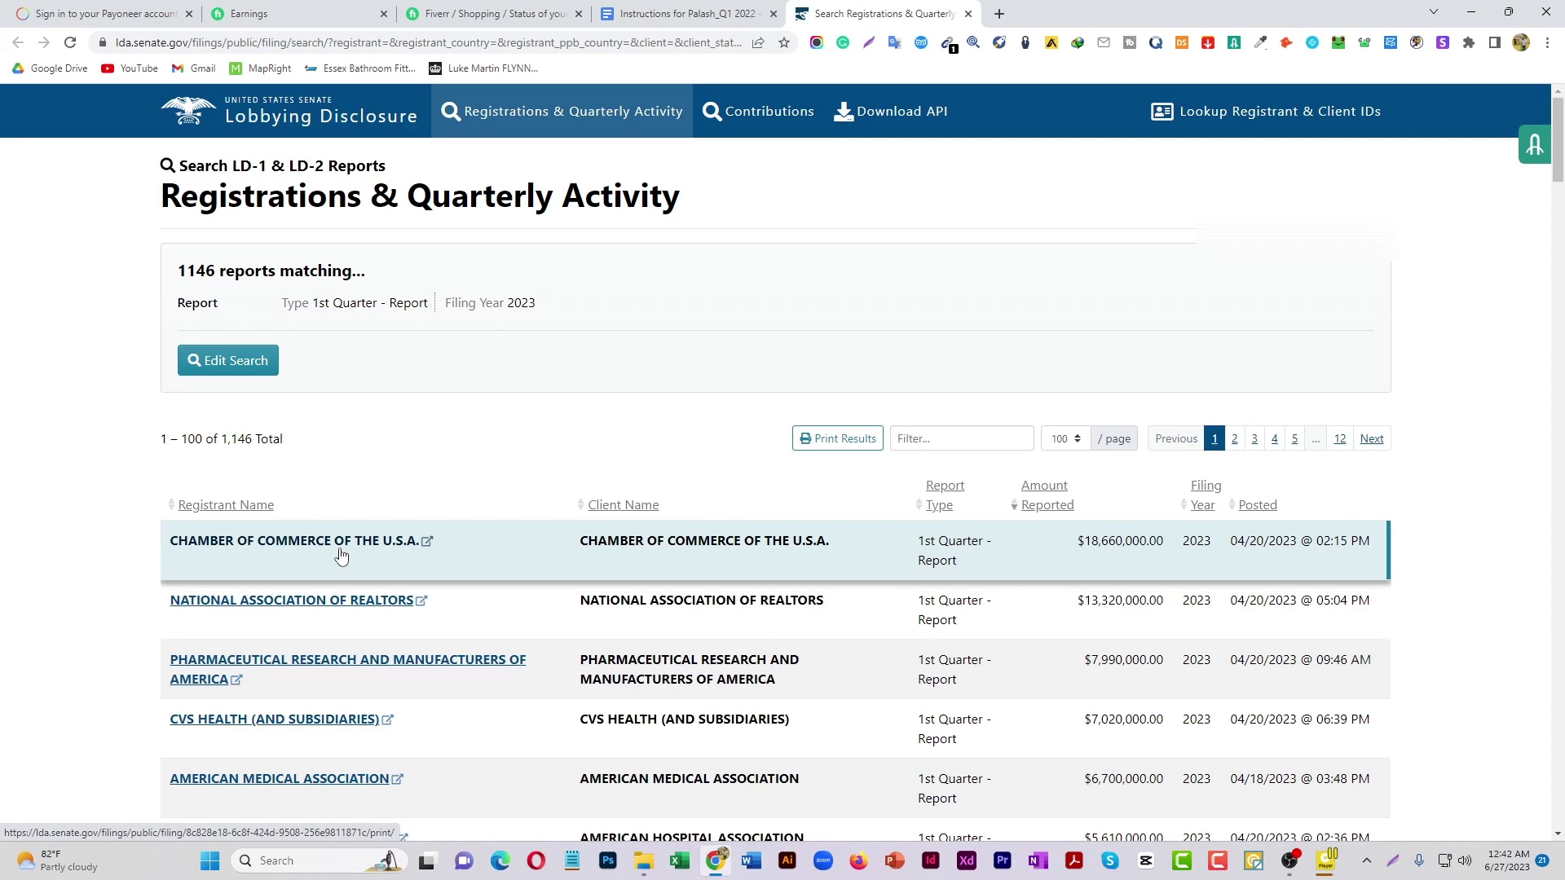
left_click(664, 15)
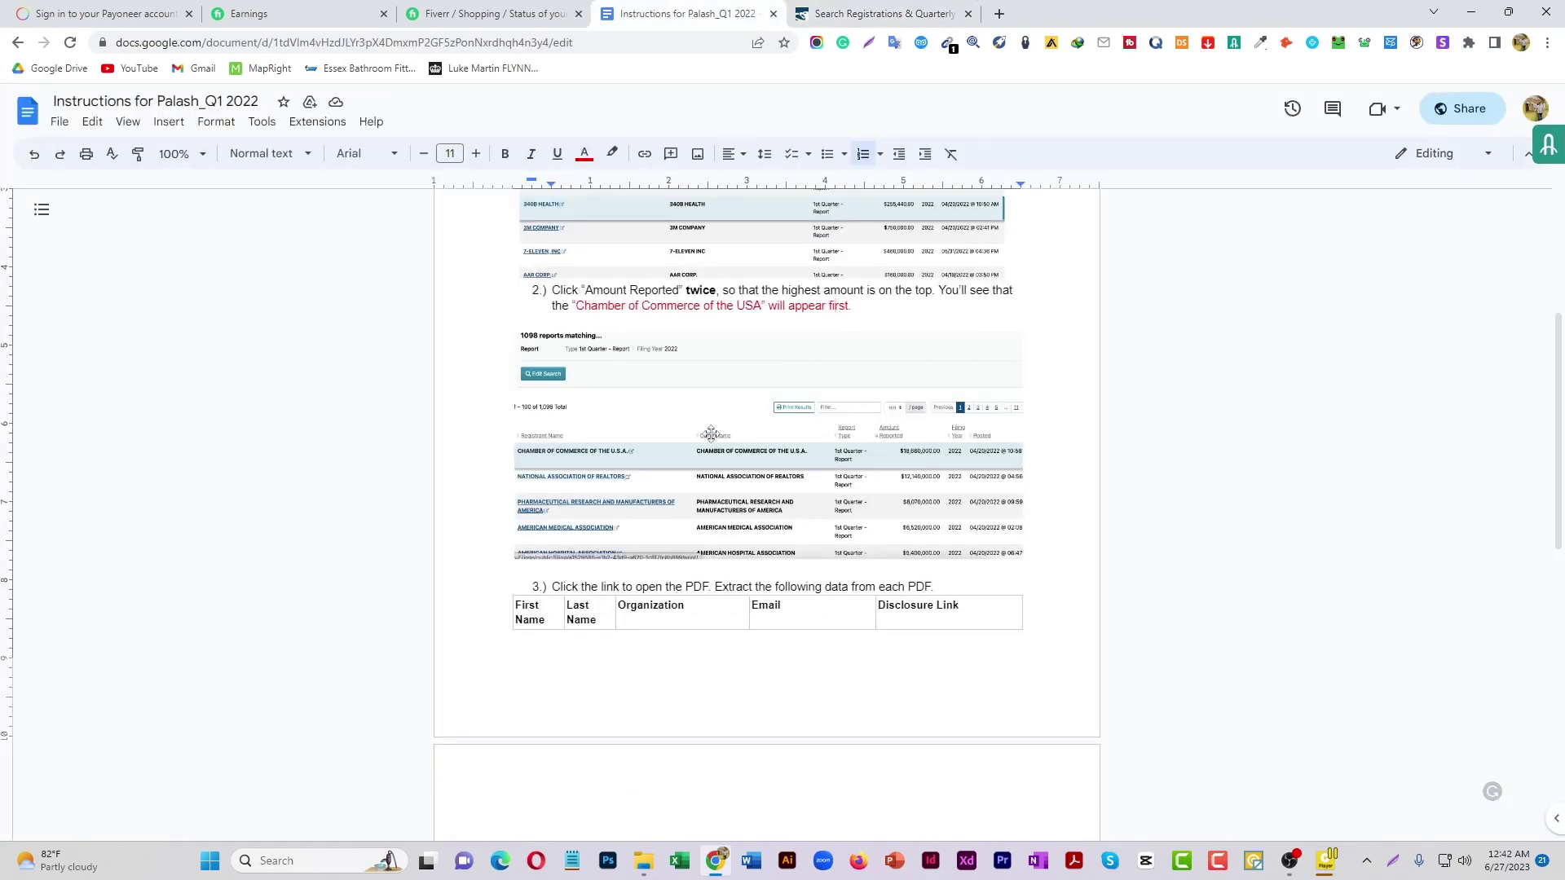
left_click(846, 10)
left_click(877, 13)
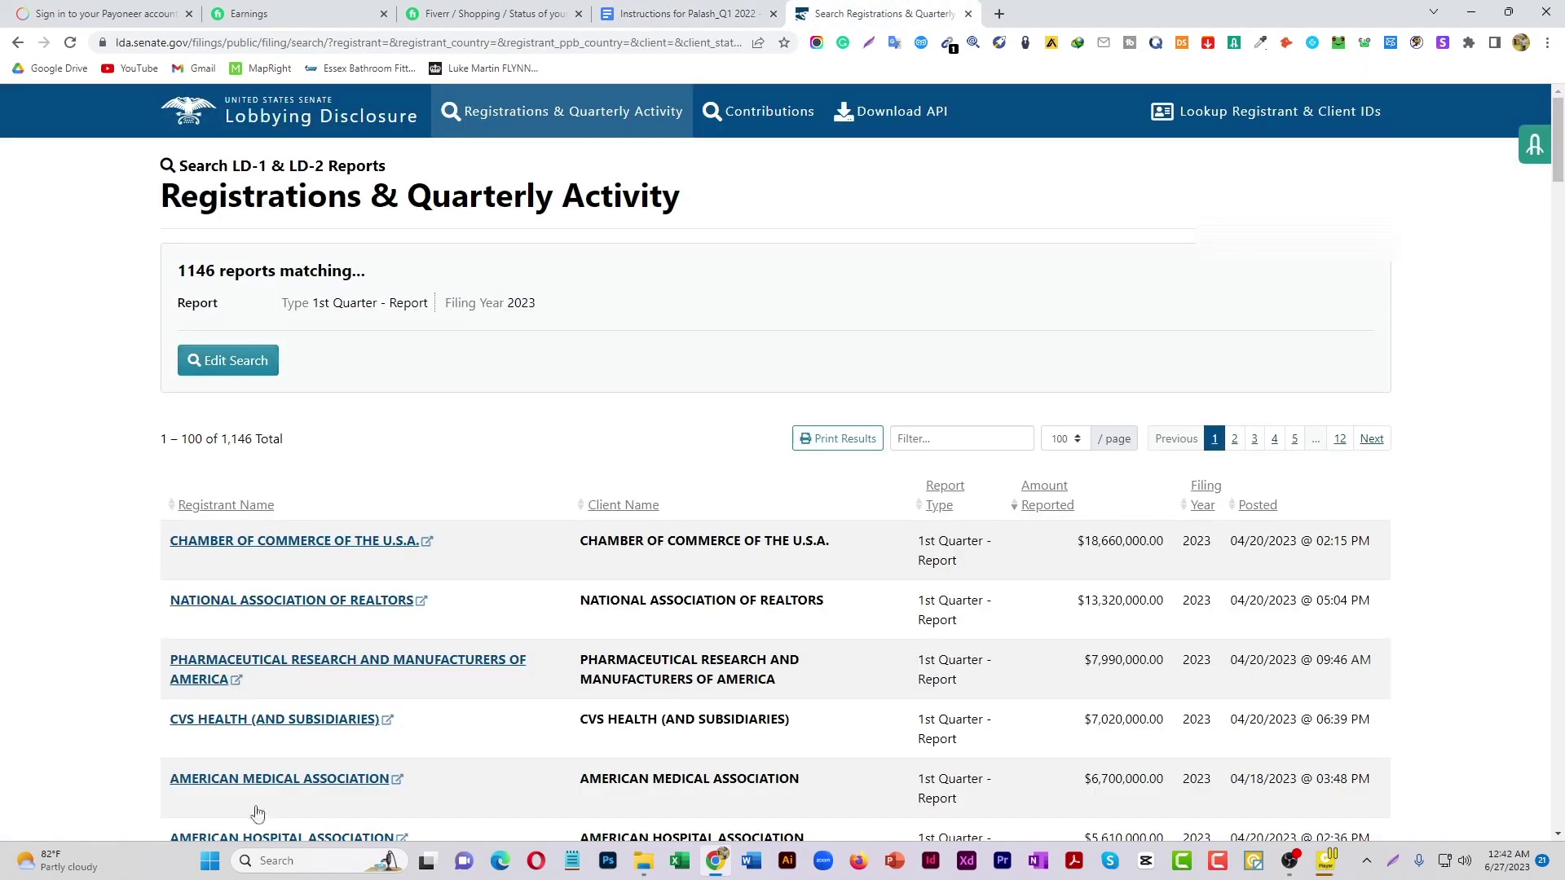
left_click(637, 10)
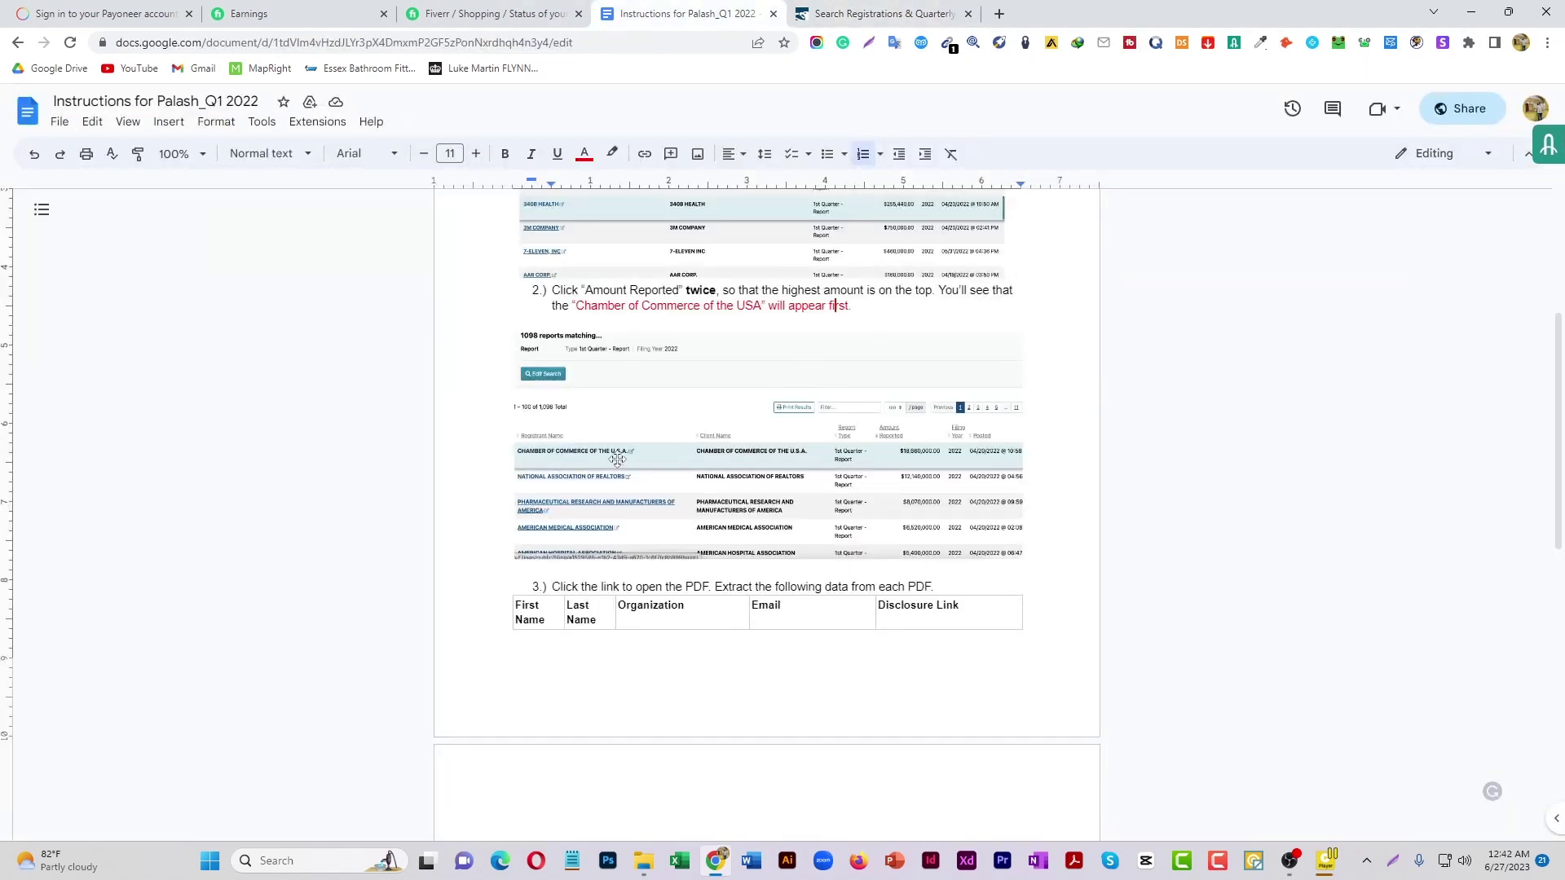
left_click(876, 14)
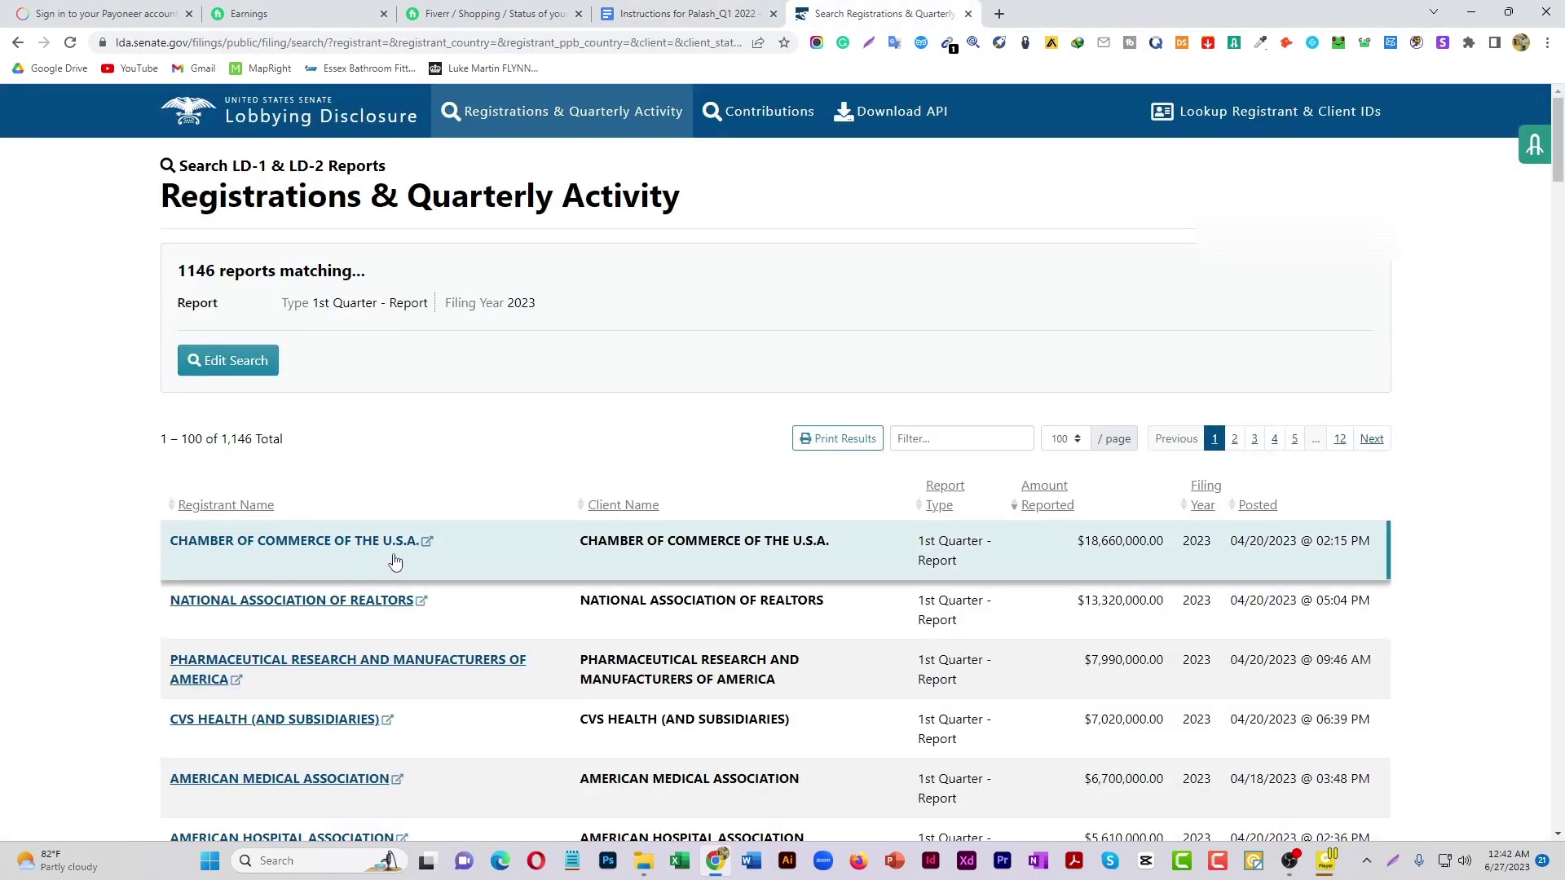
left_click(652, 12)
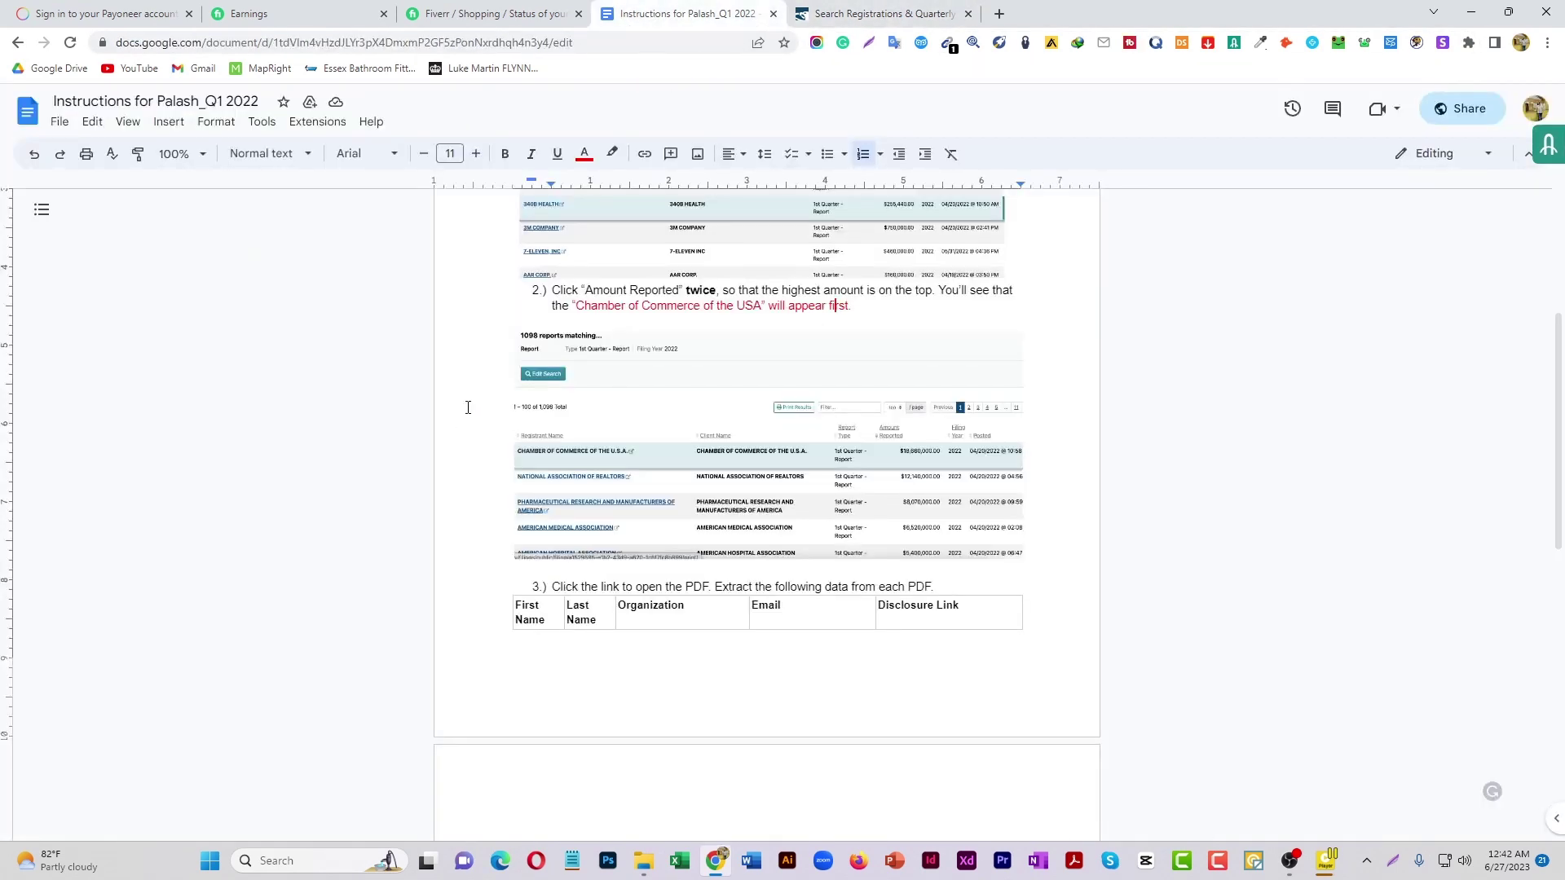
scroll(467, 407, "down", 3)
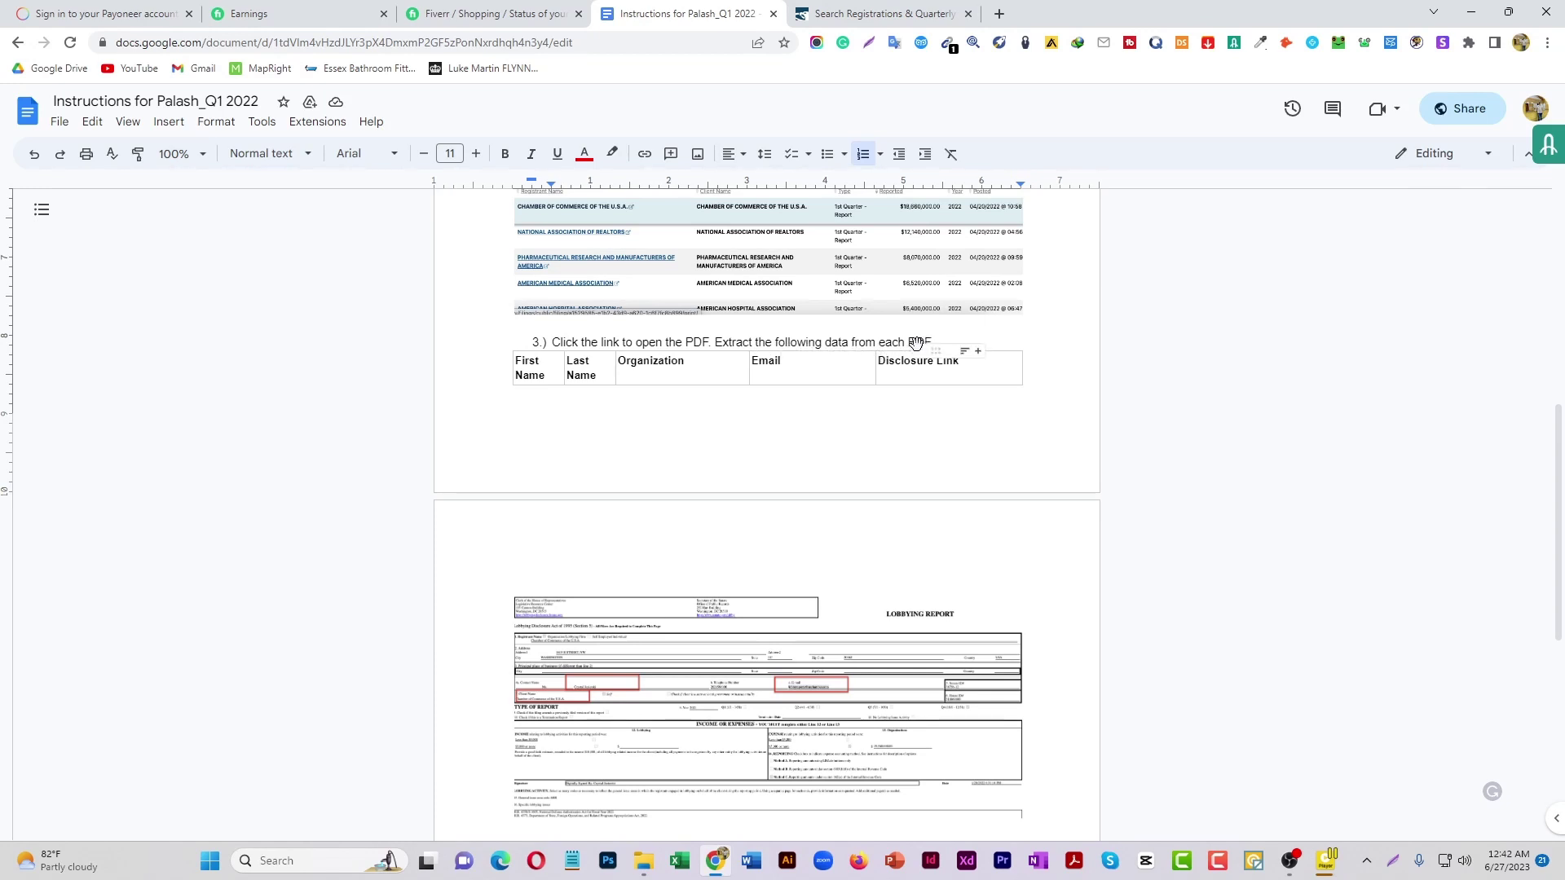
left_click(880, 14)
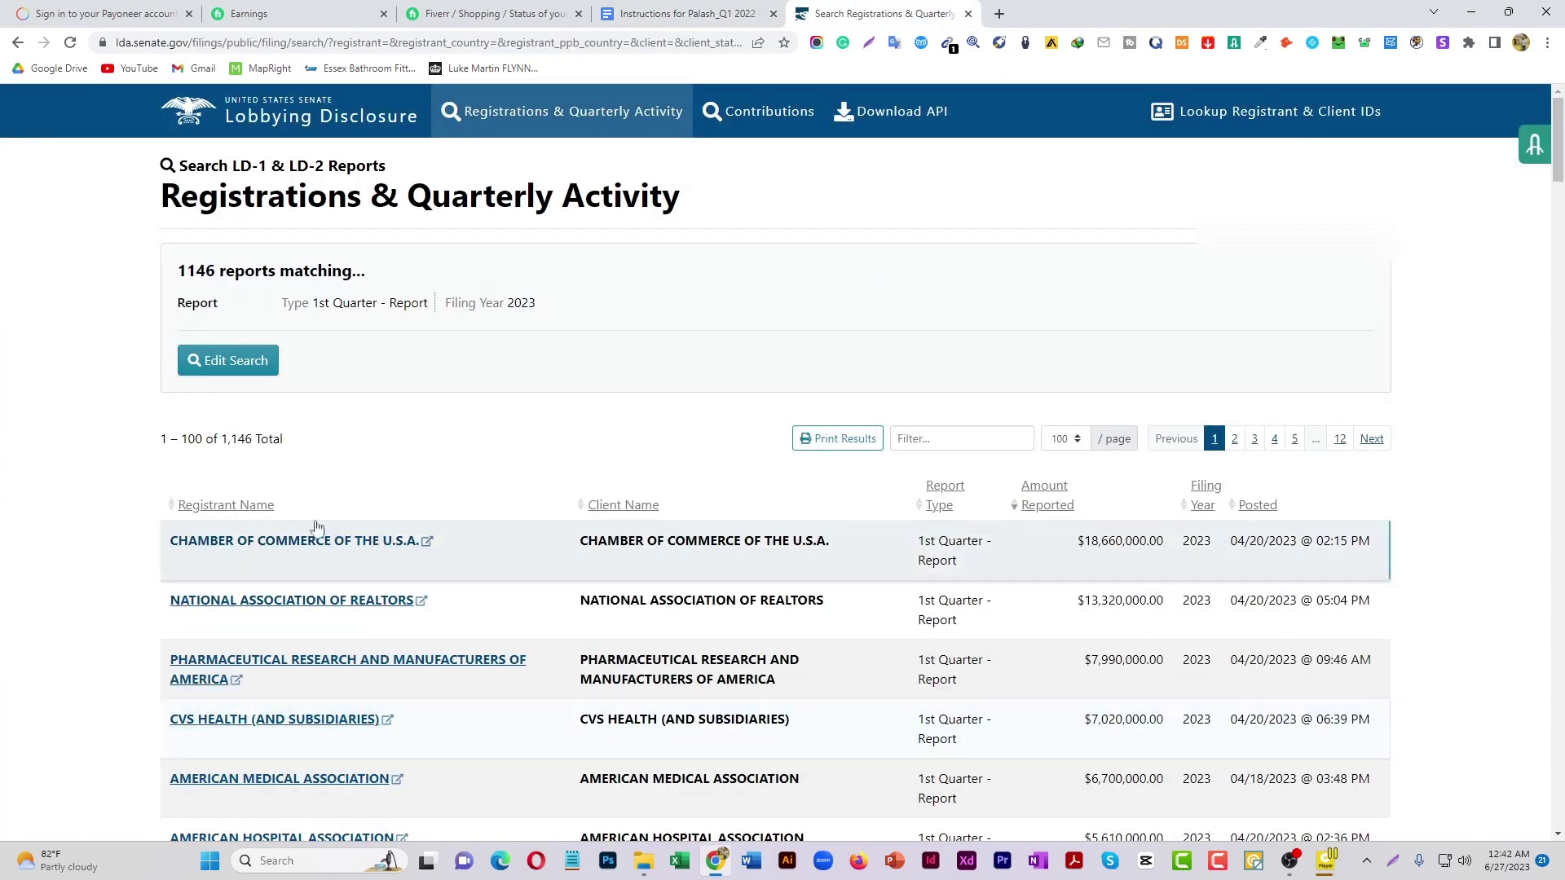
scroll(353, 471, "down", 2)
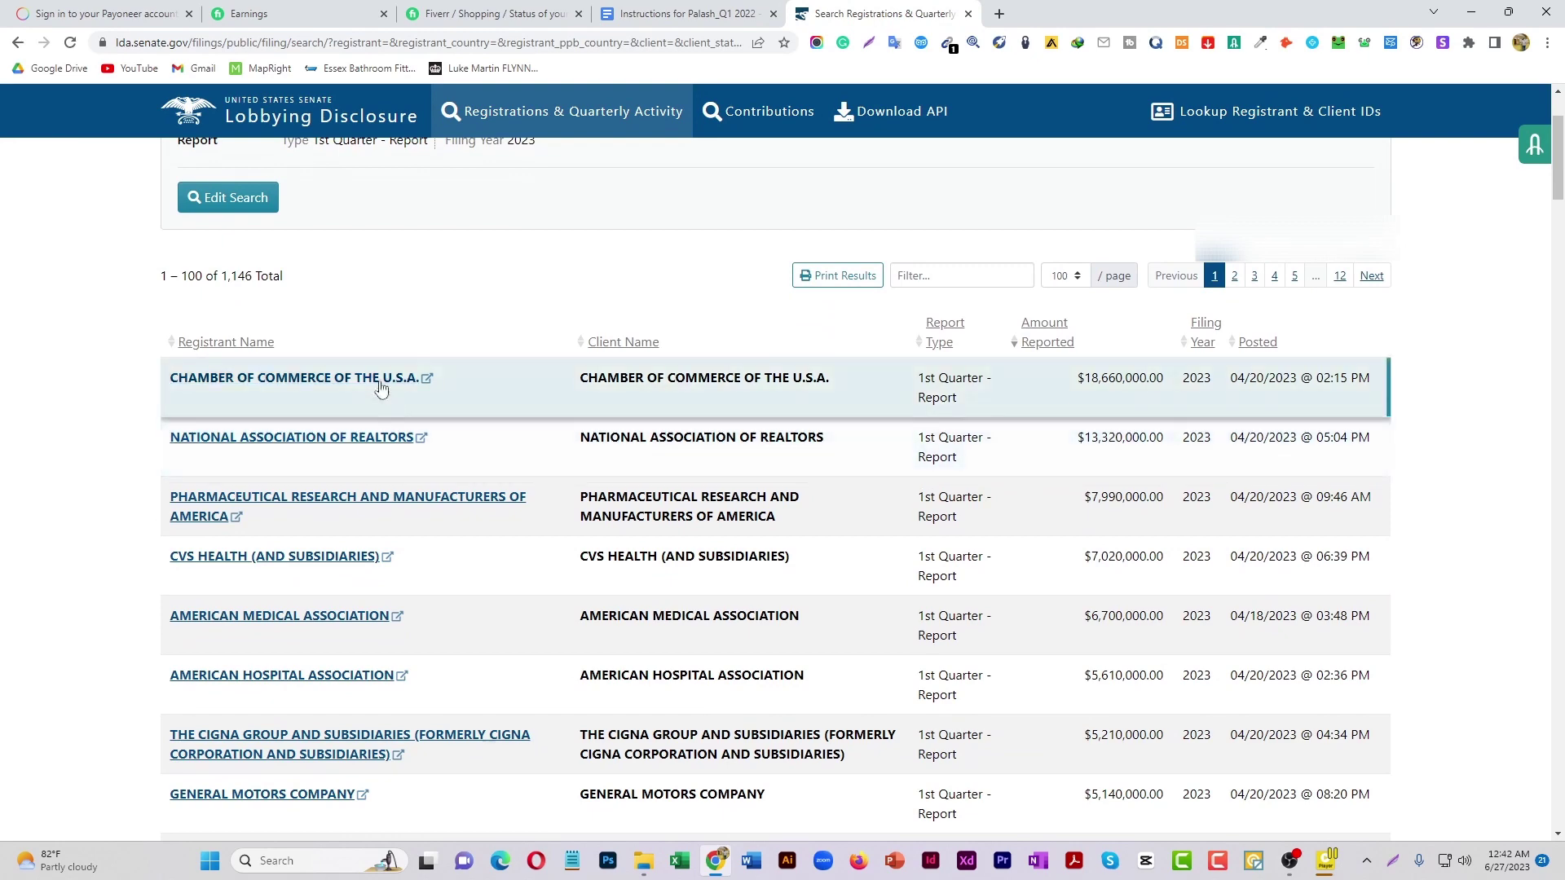
right_click(310, 385)
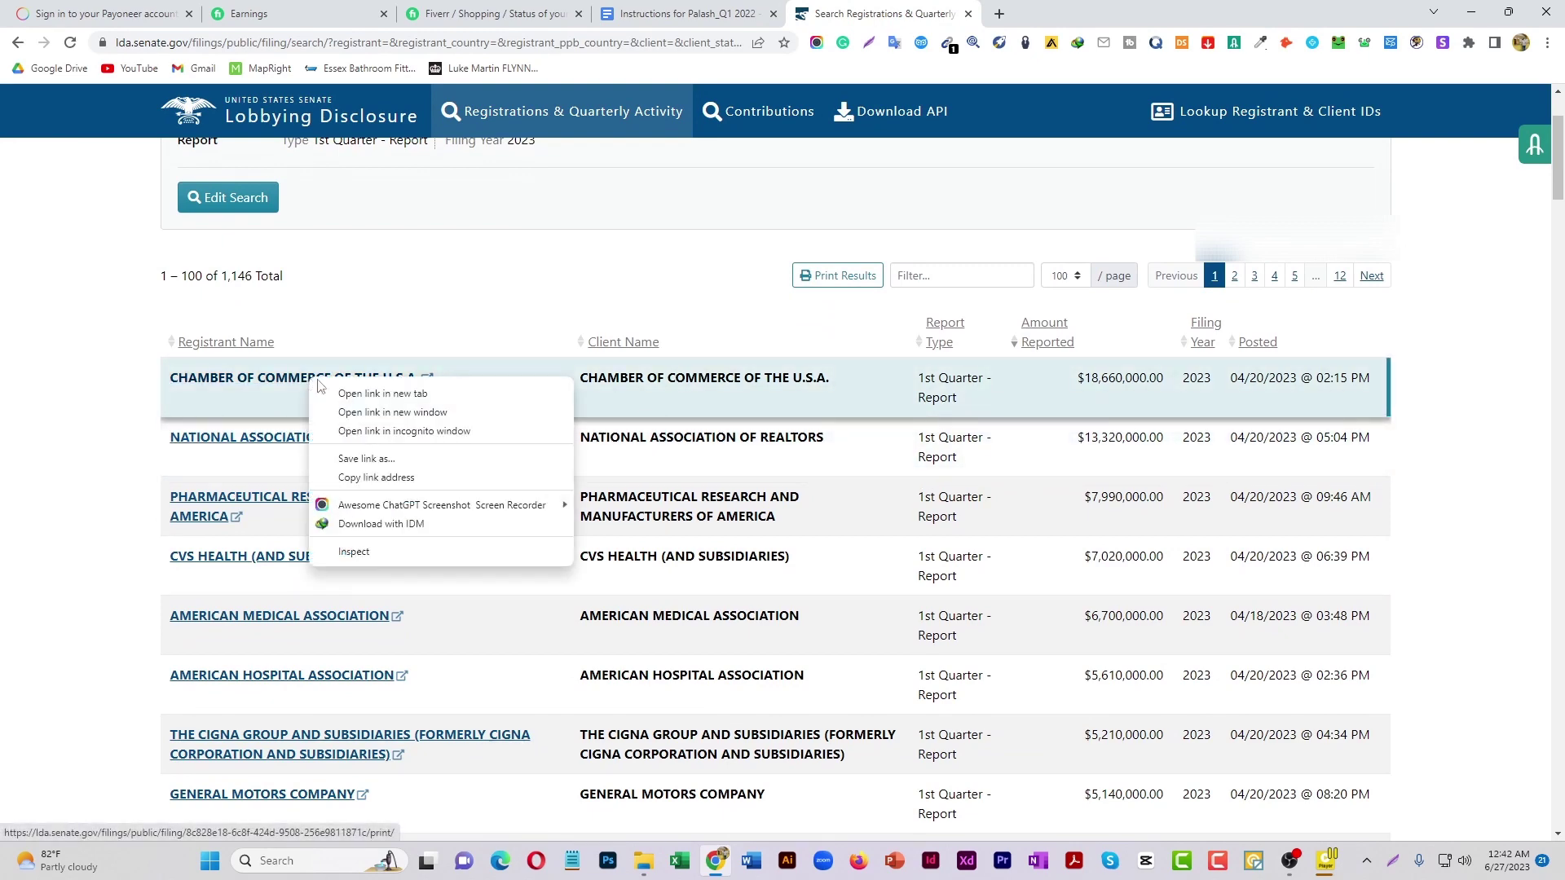
- Open the Chamber of Commerce of the U.S.A. LD-2 report, cross-checking which data the instructions require
left_click(346, 395)
left_click(1049, 10)
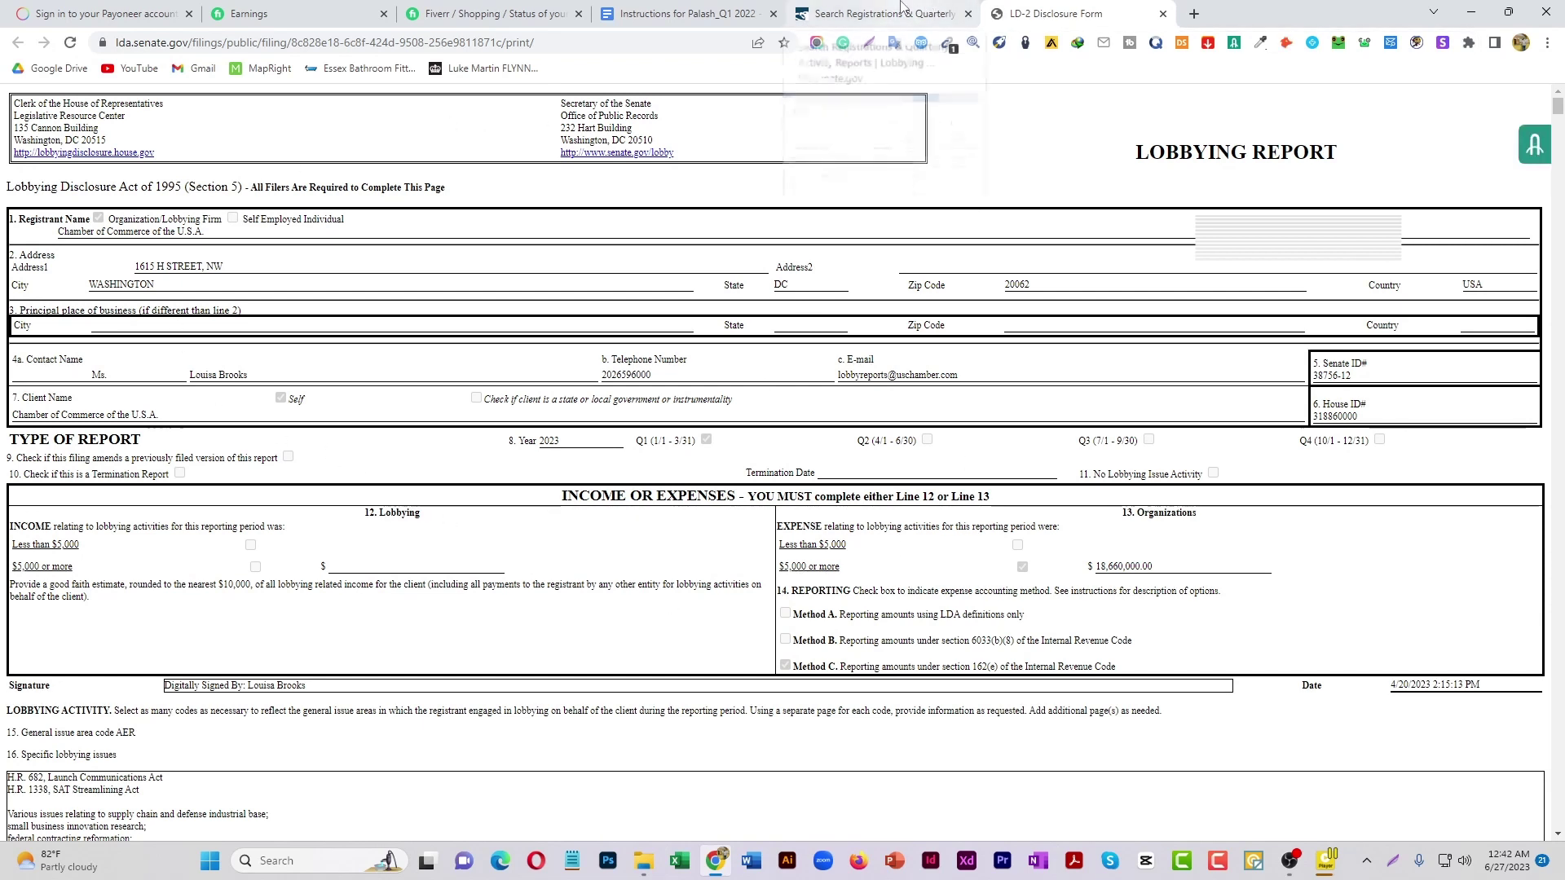
left_click(702, 8)
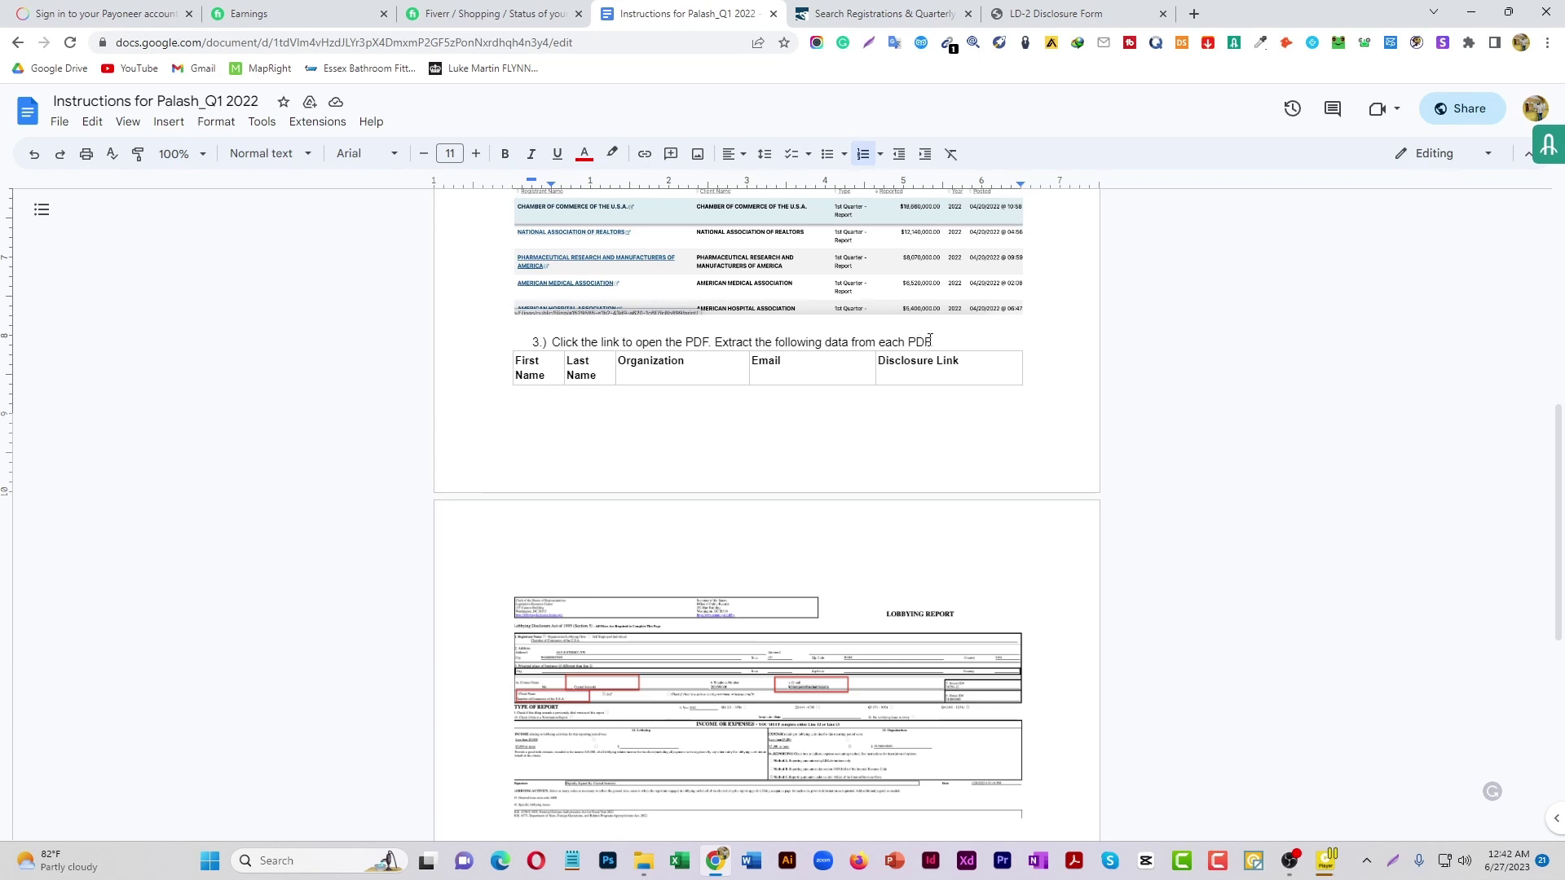
left_click(1059, 13)
left_click(885, 13)
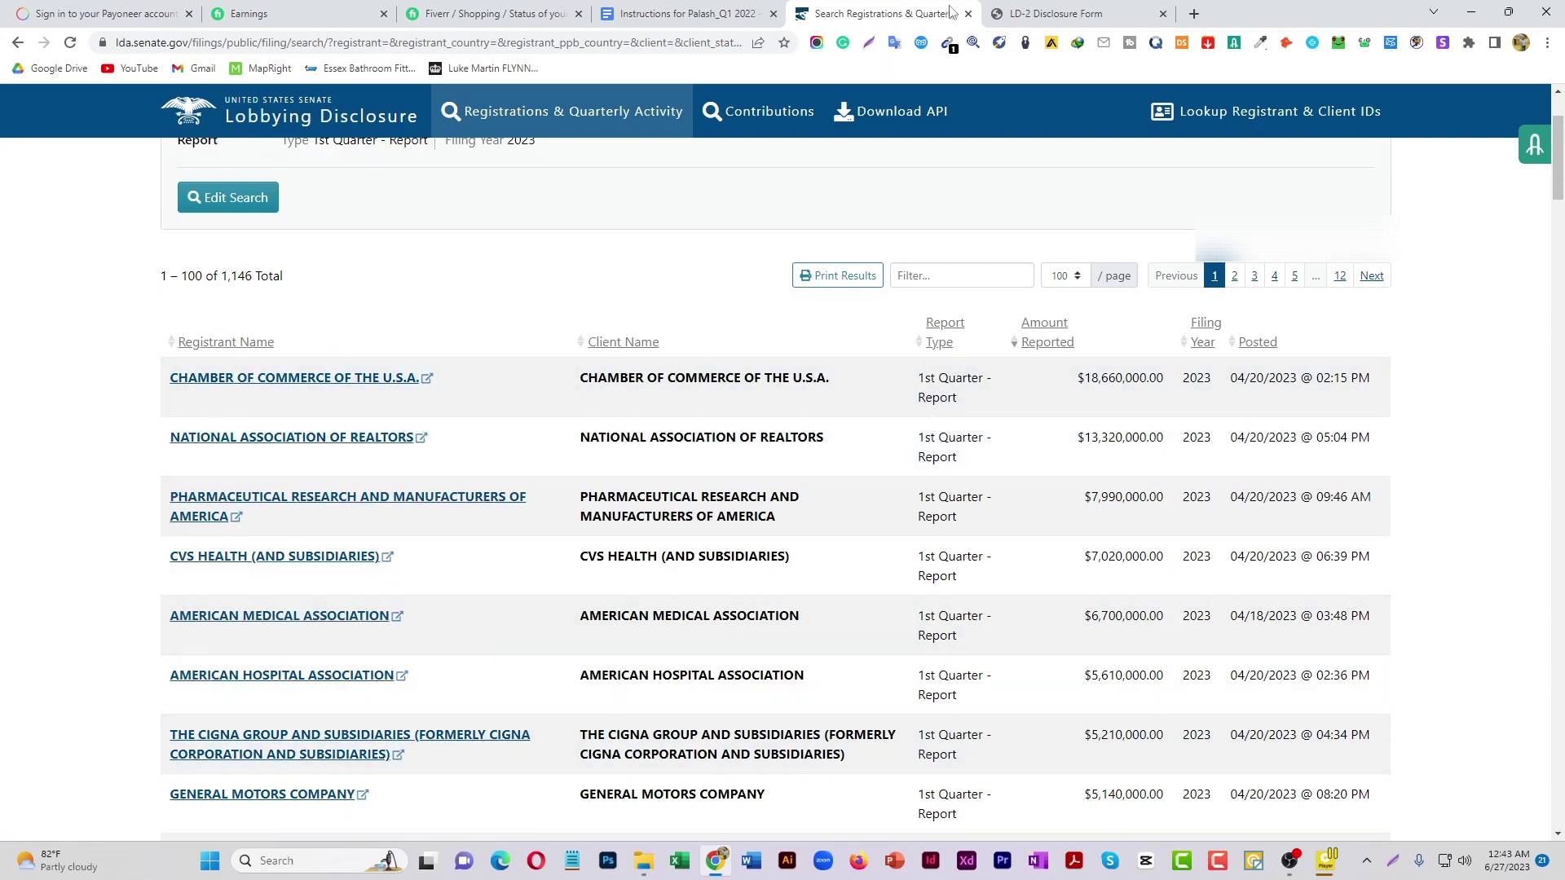
left_click(1051, 14)
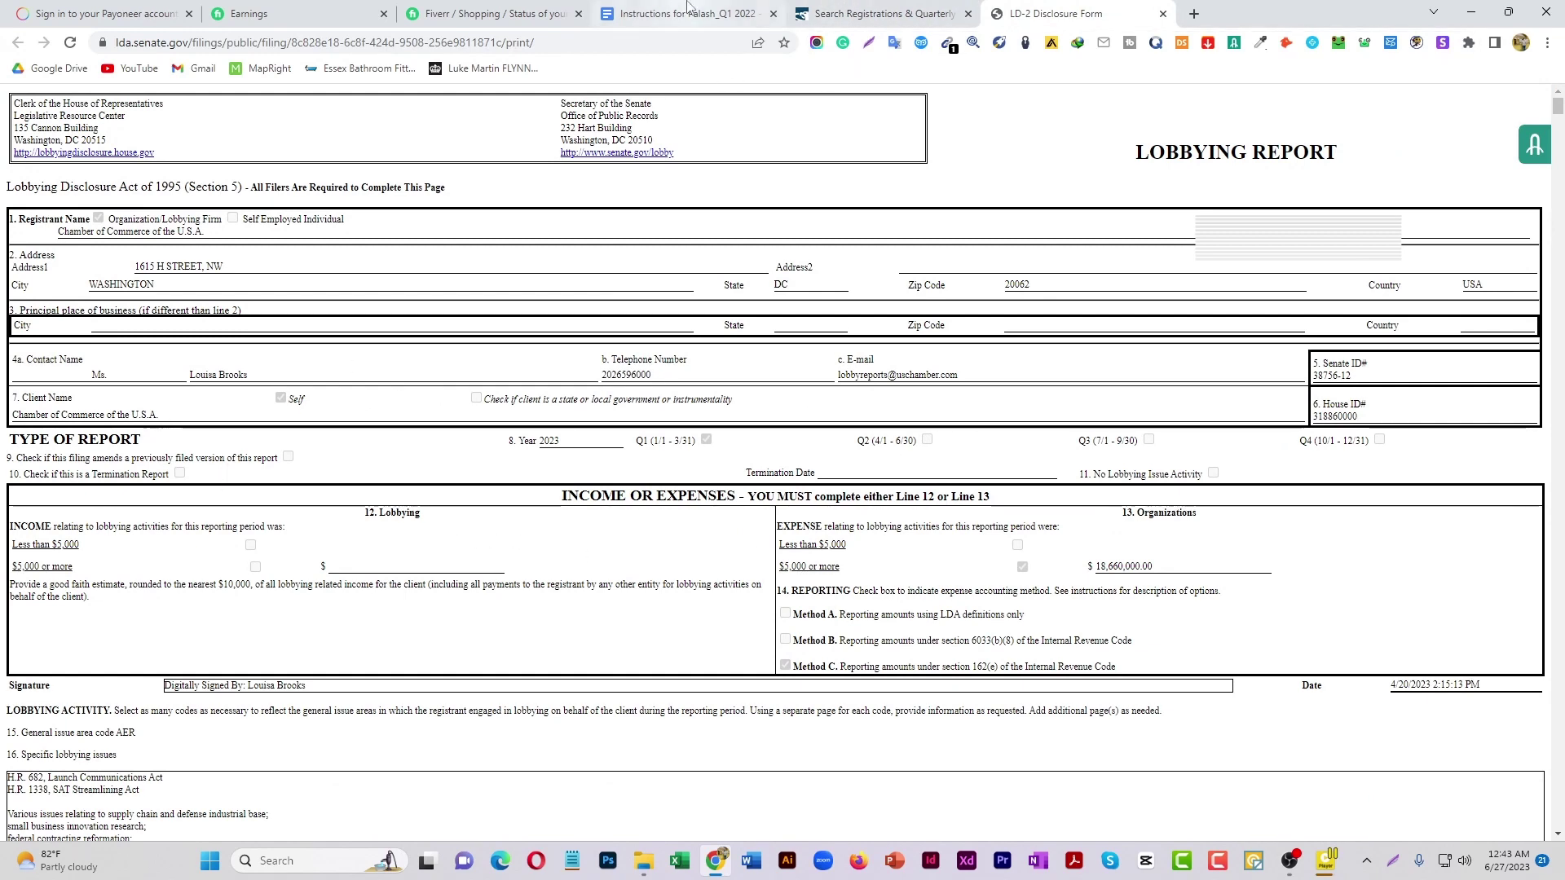
left_click(733, 14)
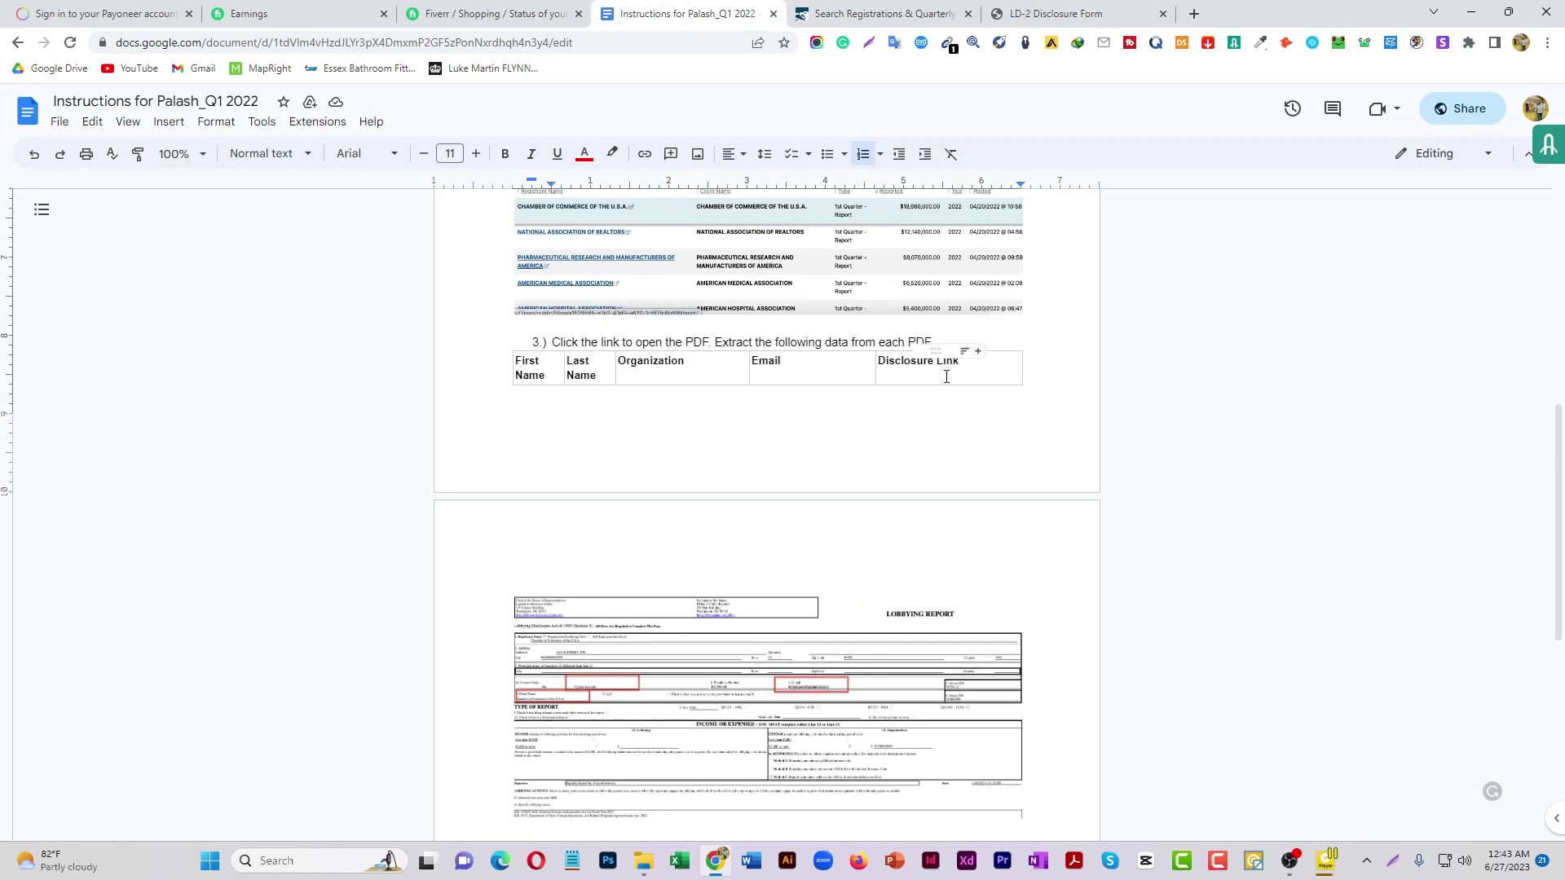
left_click(919, 8)
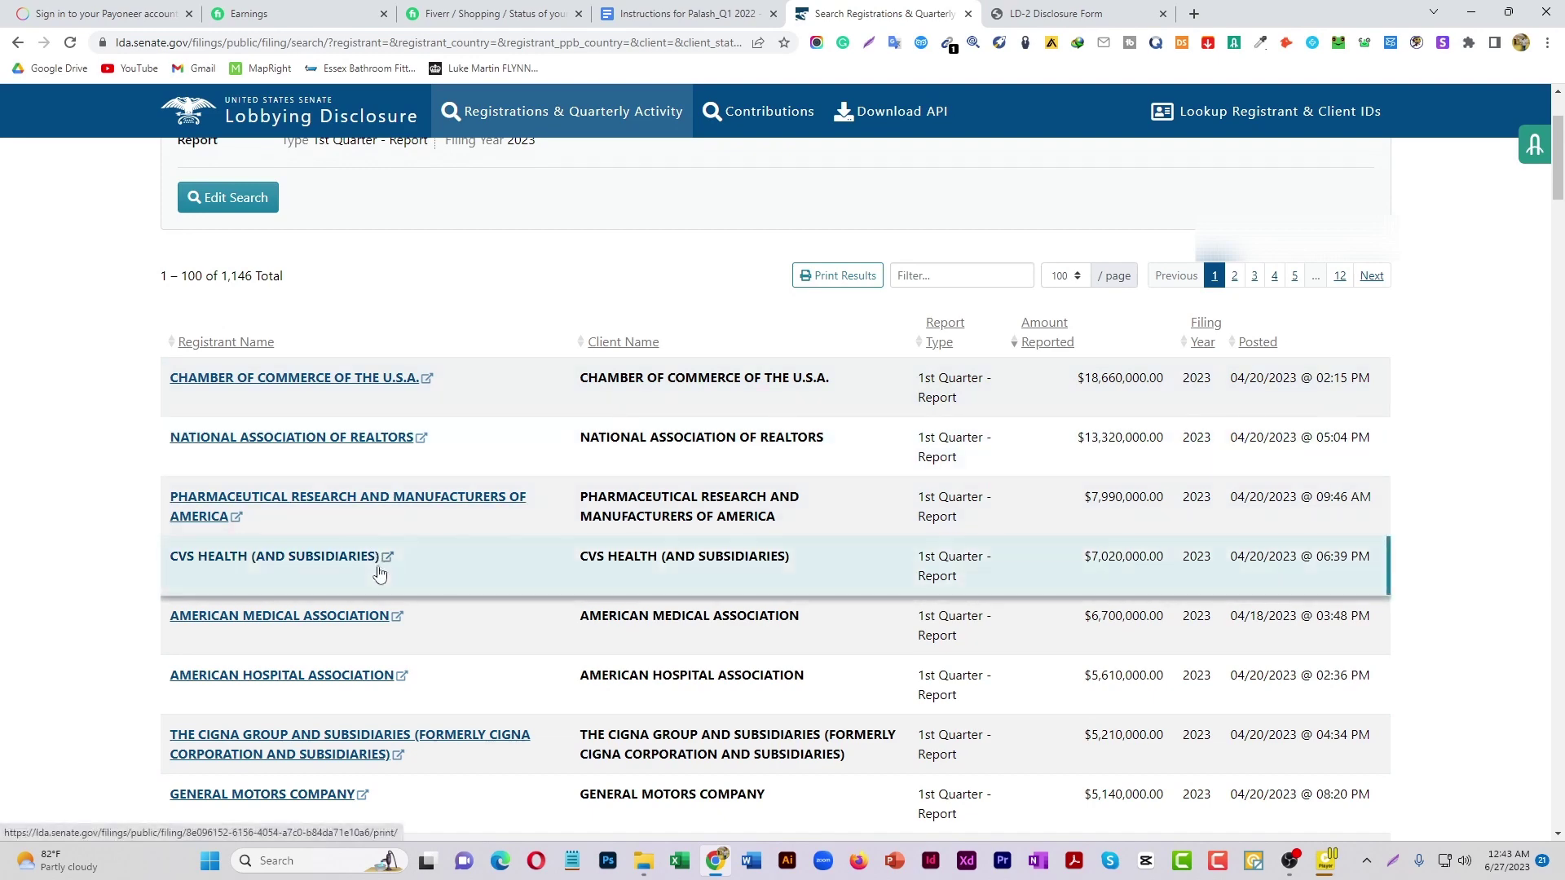
left_click(1053, 10)
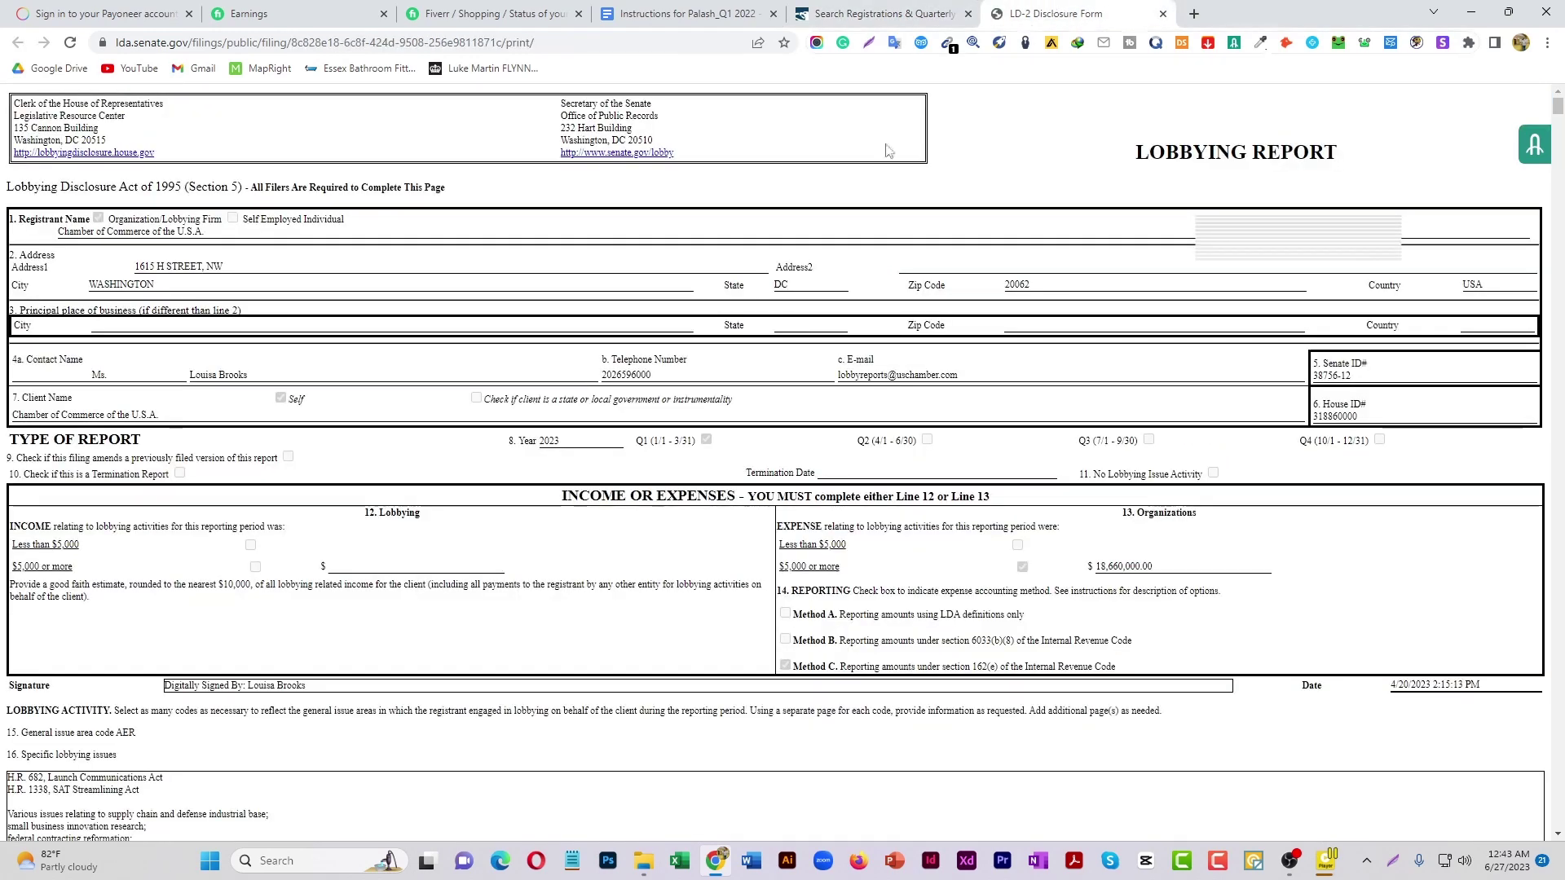
left_click(884, 13)
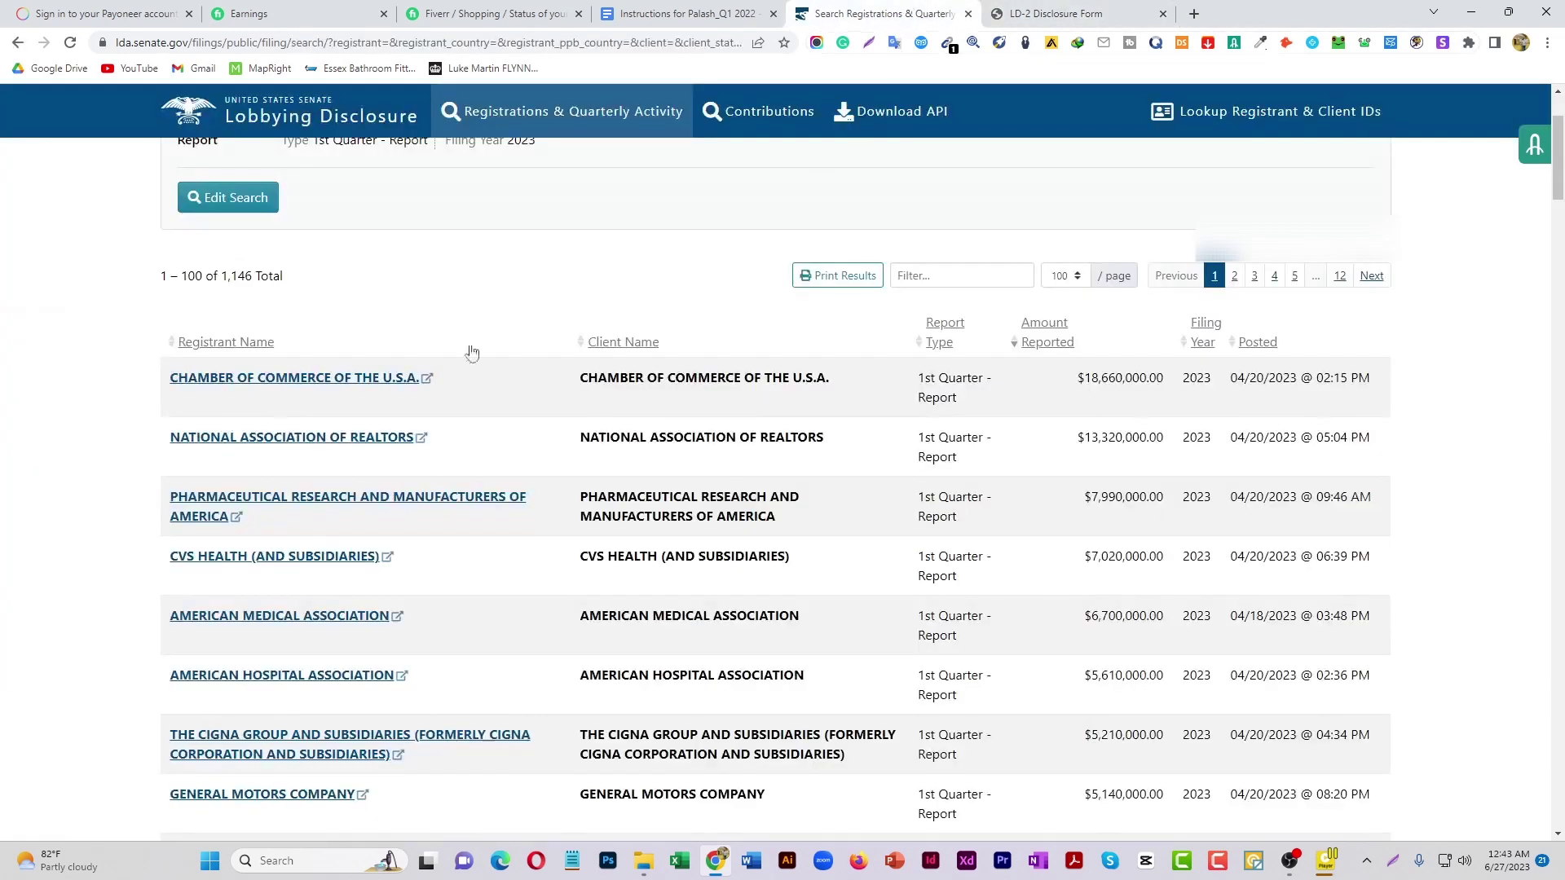
left_click(196, 379)
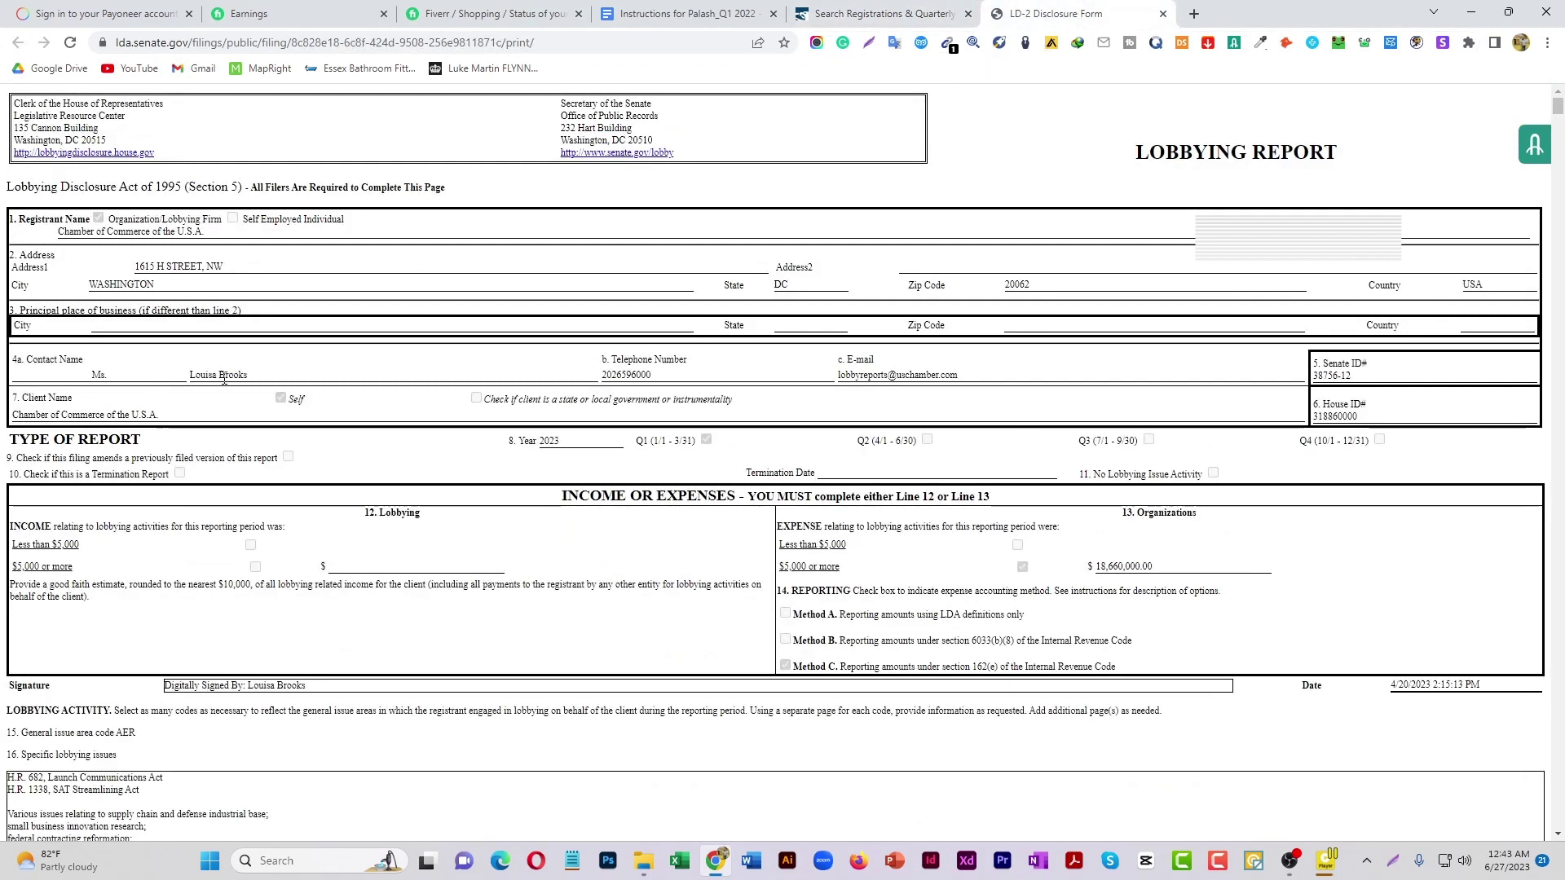
- Select the contact's full name, the client organization and the contact's e-mail on the form
left_click_drag(208, 376, 194, 377)
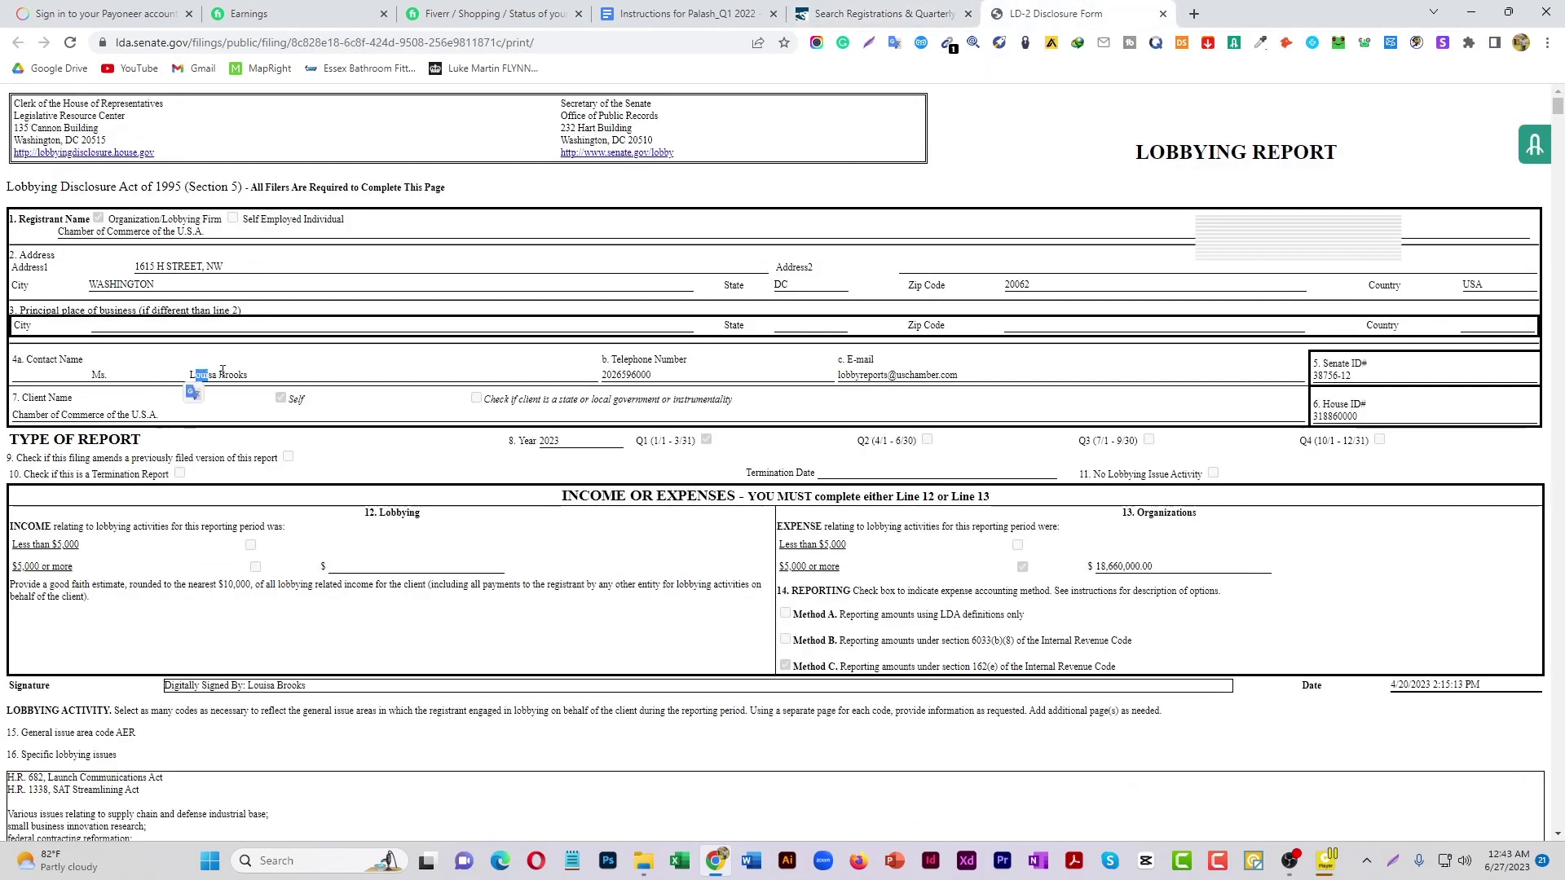
double_click(233, 374)
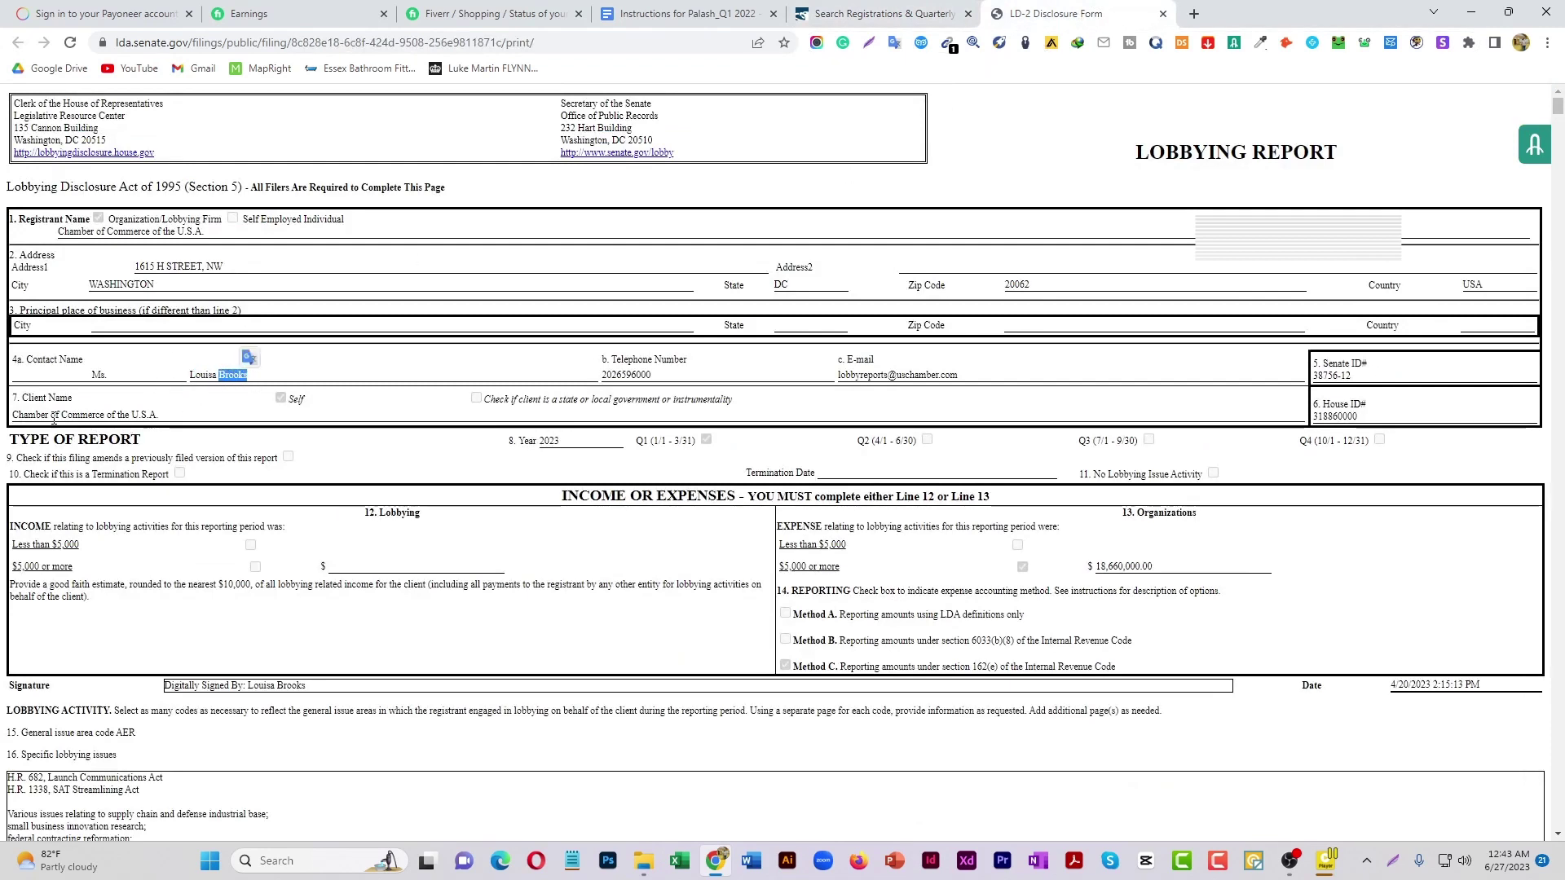
left_click_drag(57, 416, 161, 416)
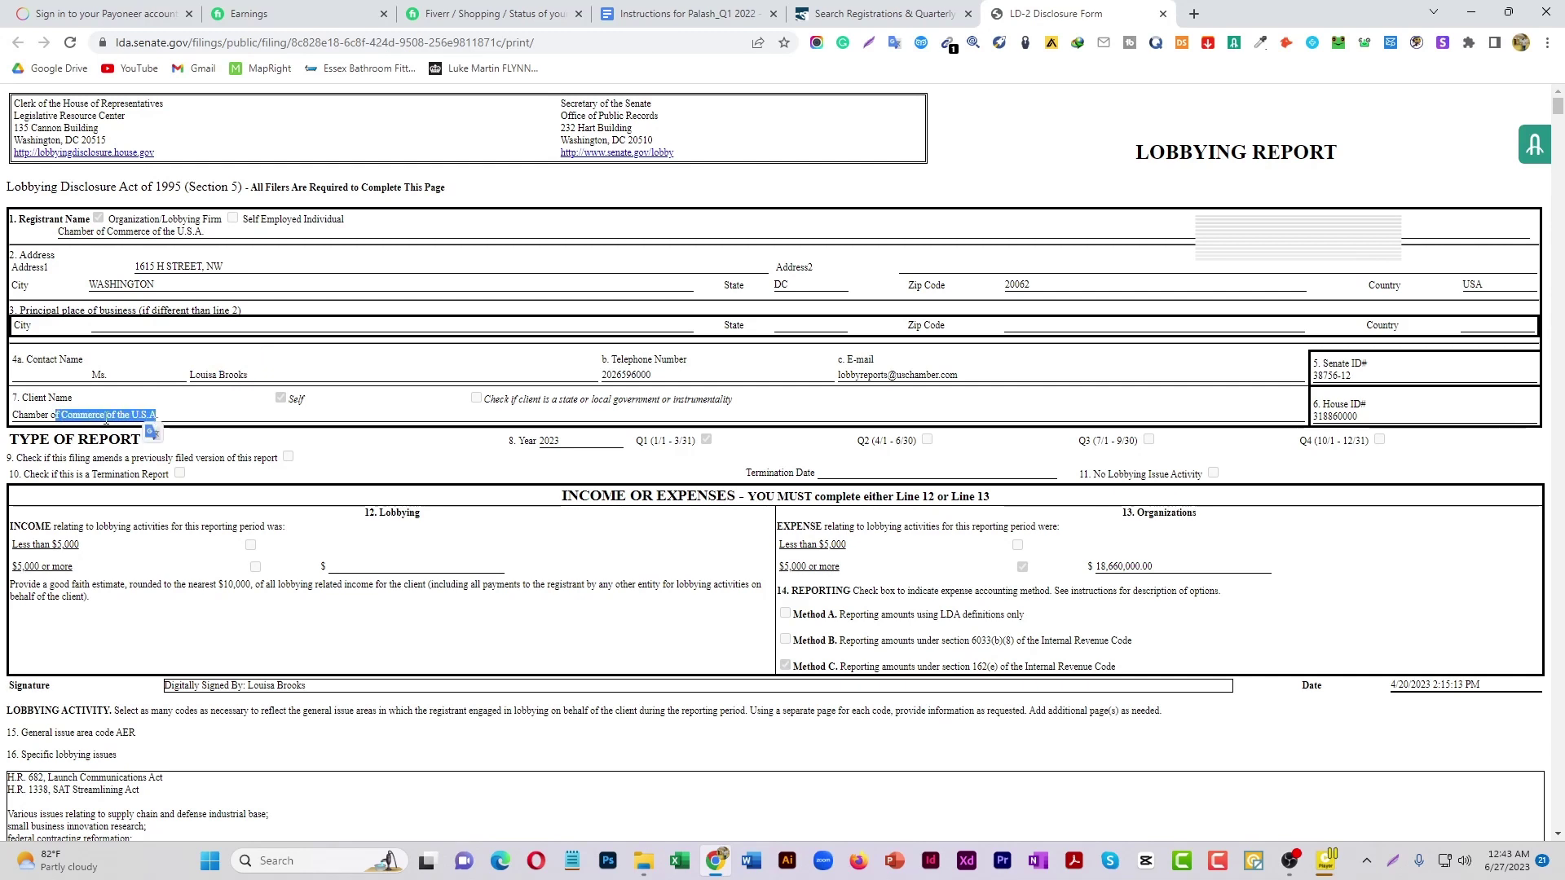
left_click(43, 418)
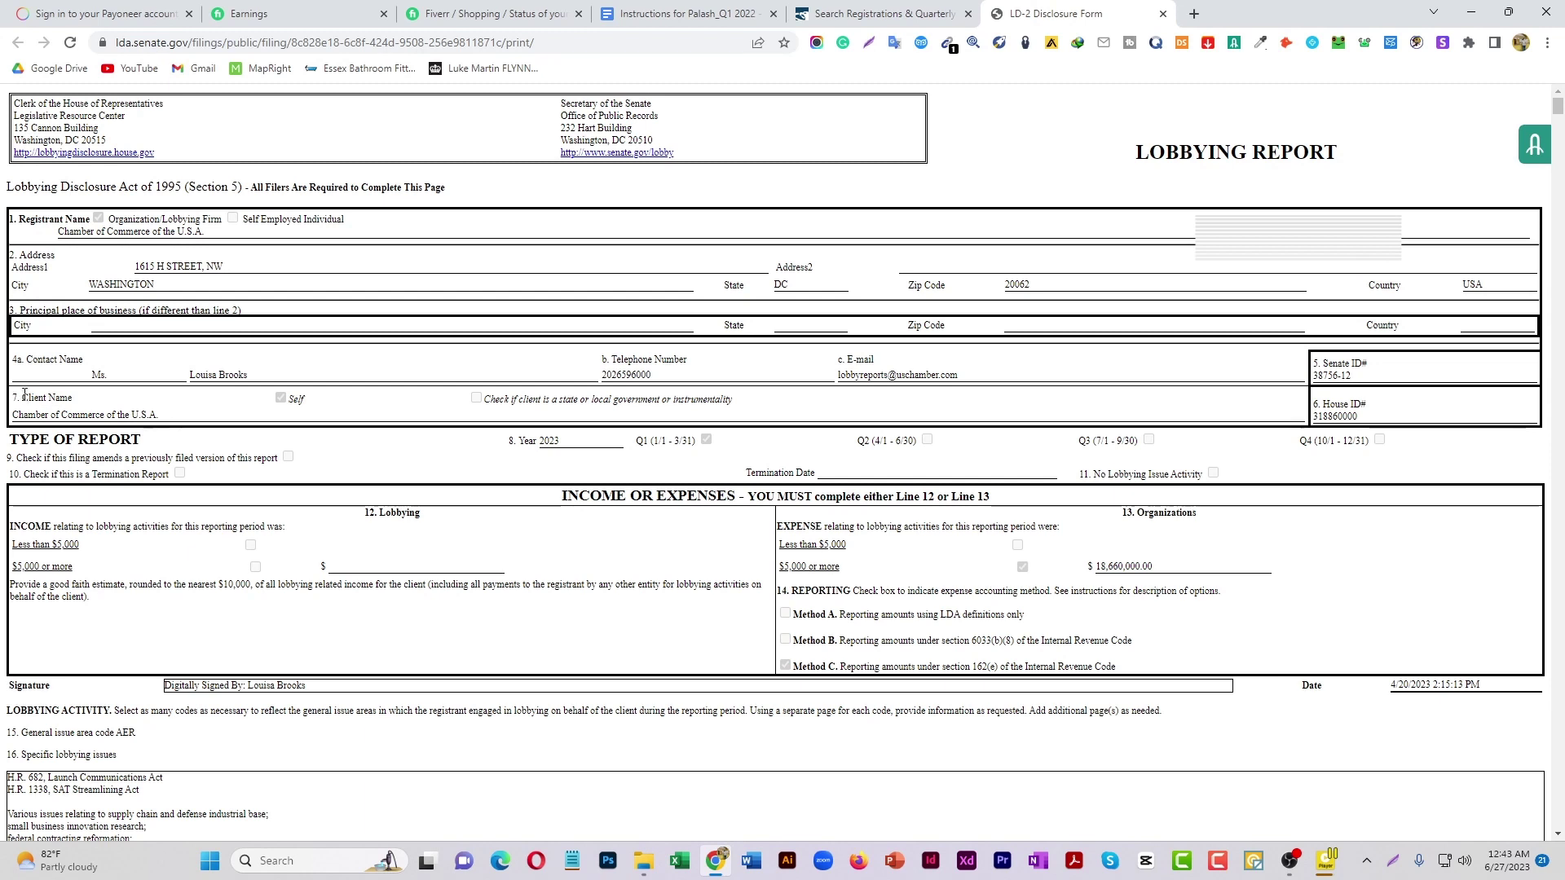
left_click_drag(22, 398, 89, 371)
left_click(79, 416)
left_click_drag(191, 376, 257, 392)
left_click(257, 393)
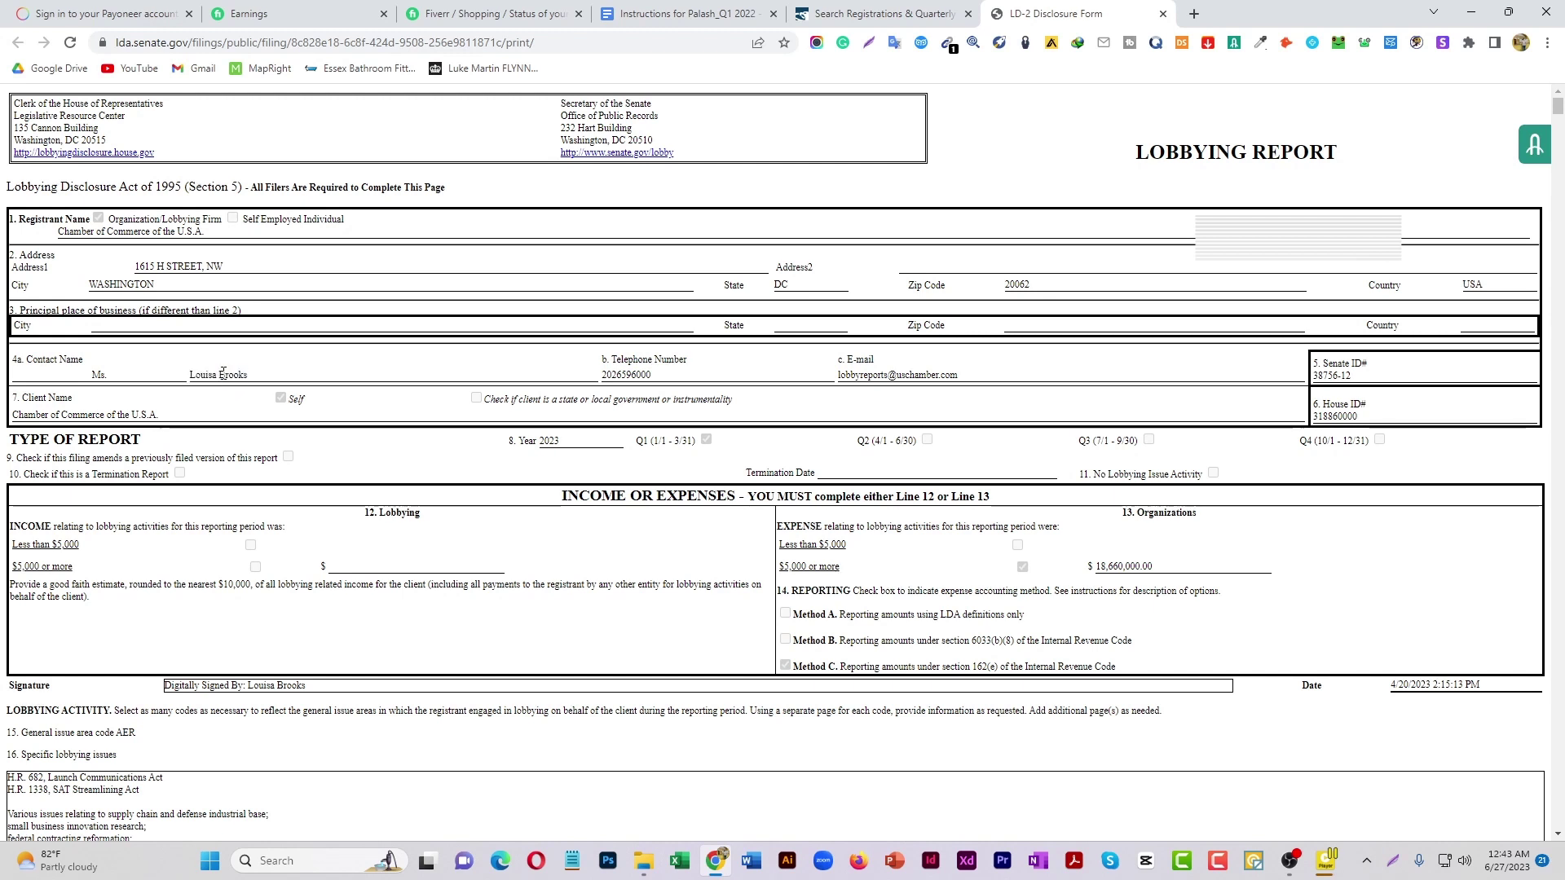
left_click_drag(903, 376, 962, 378)
- Select the report's full disclosure URL in the address bar, then return to the instructions
left_click(549, 43)
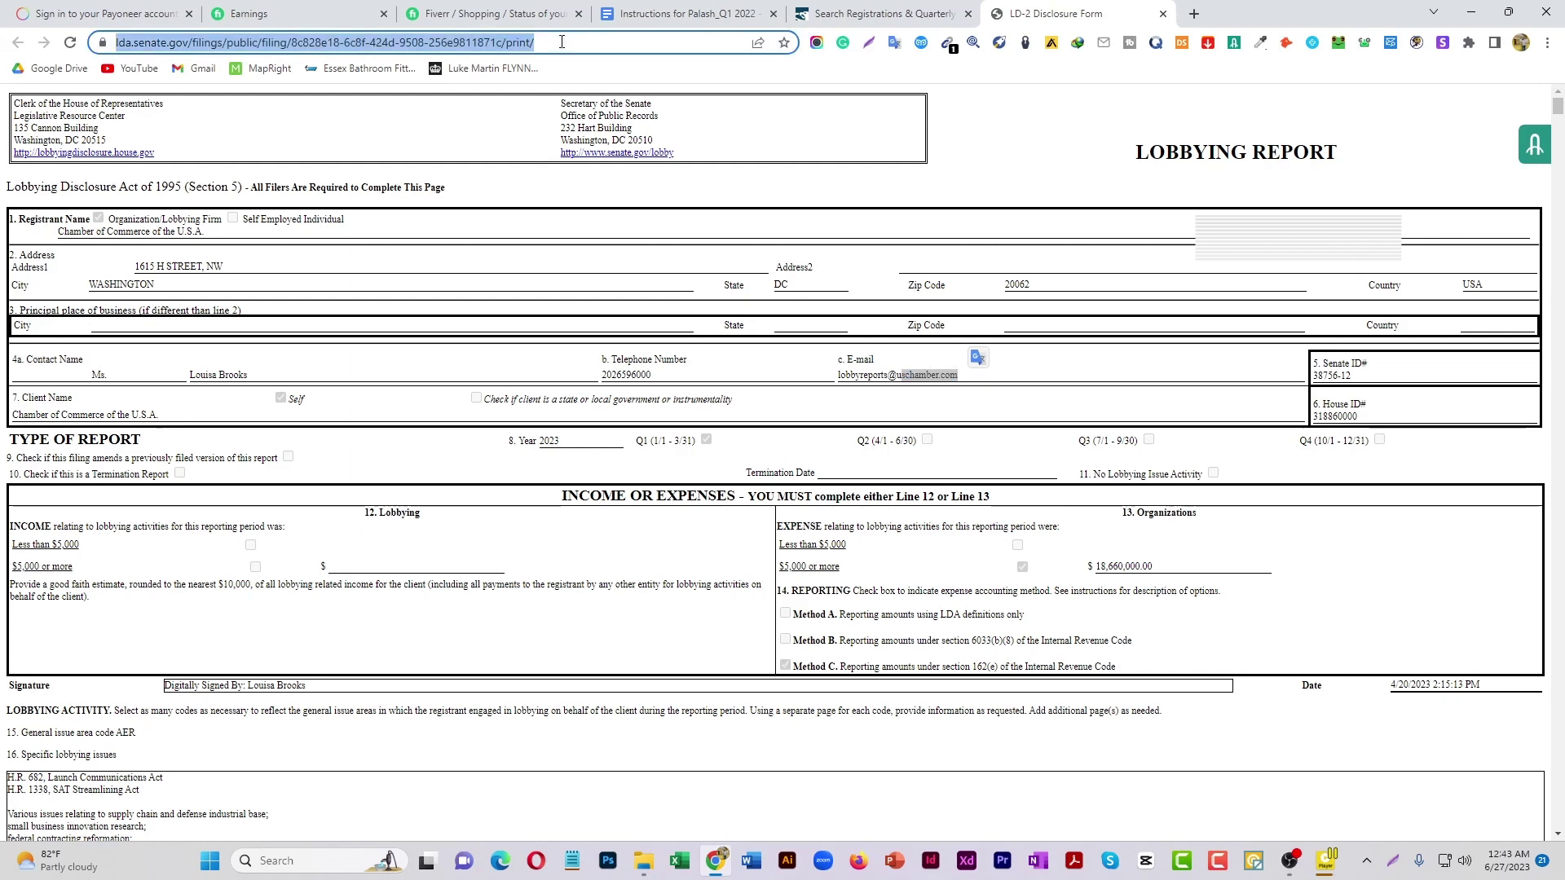
left_click(586, 42)
key("ctrl+a")
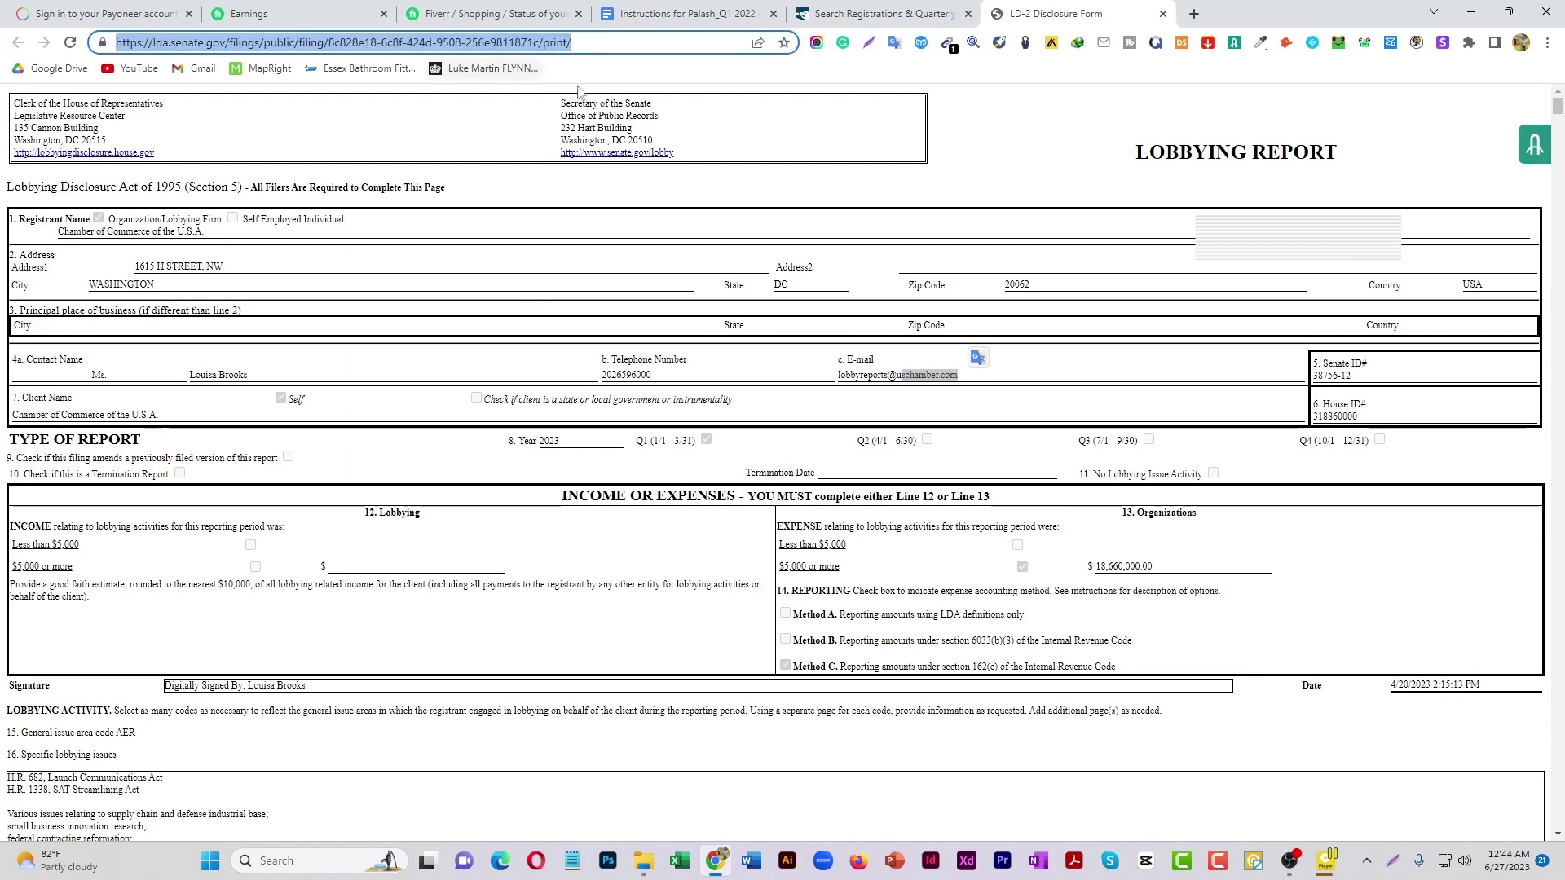
left_click(621, 39)
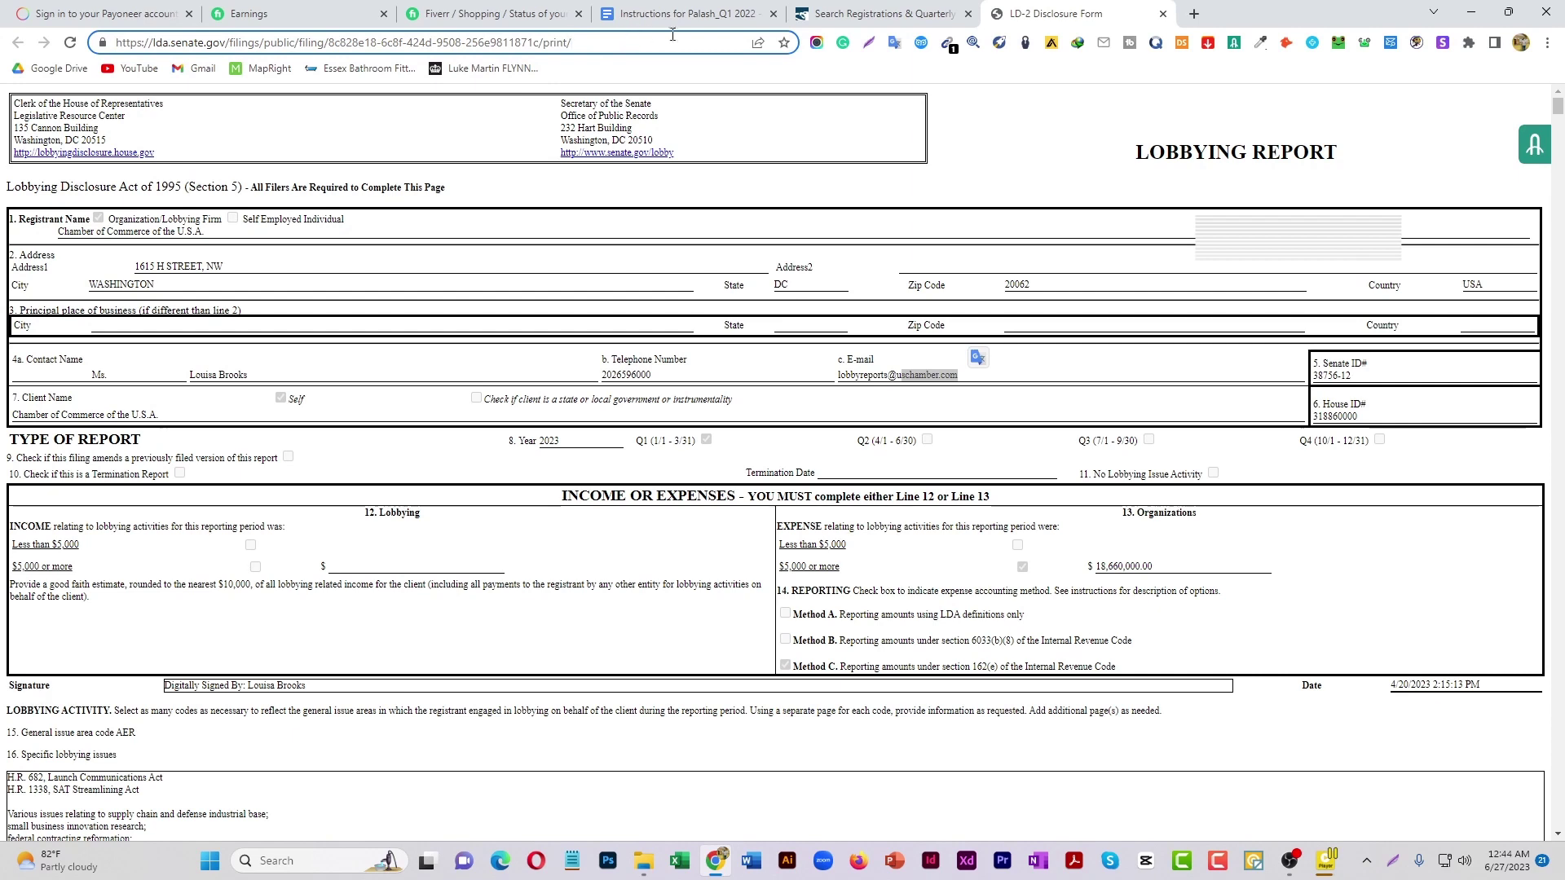
left_click(693, 11)
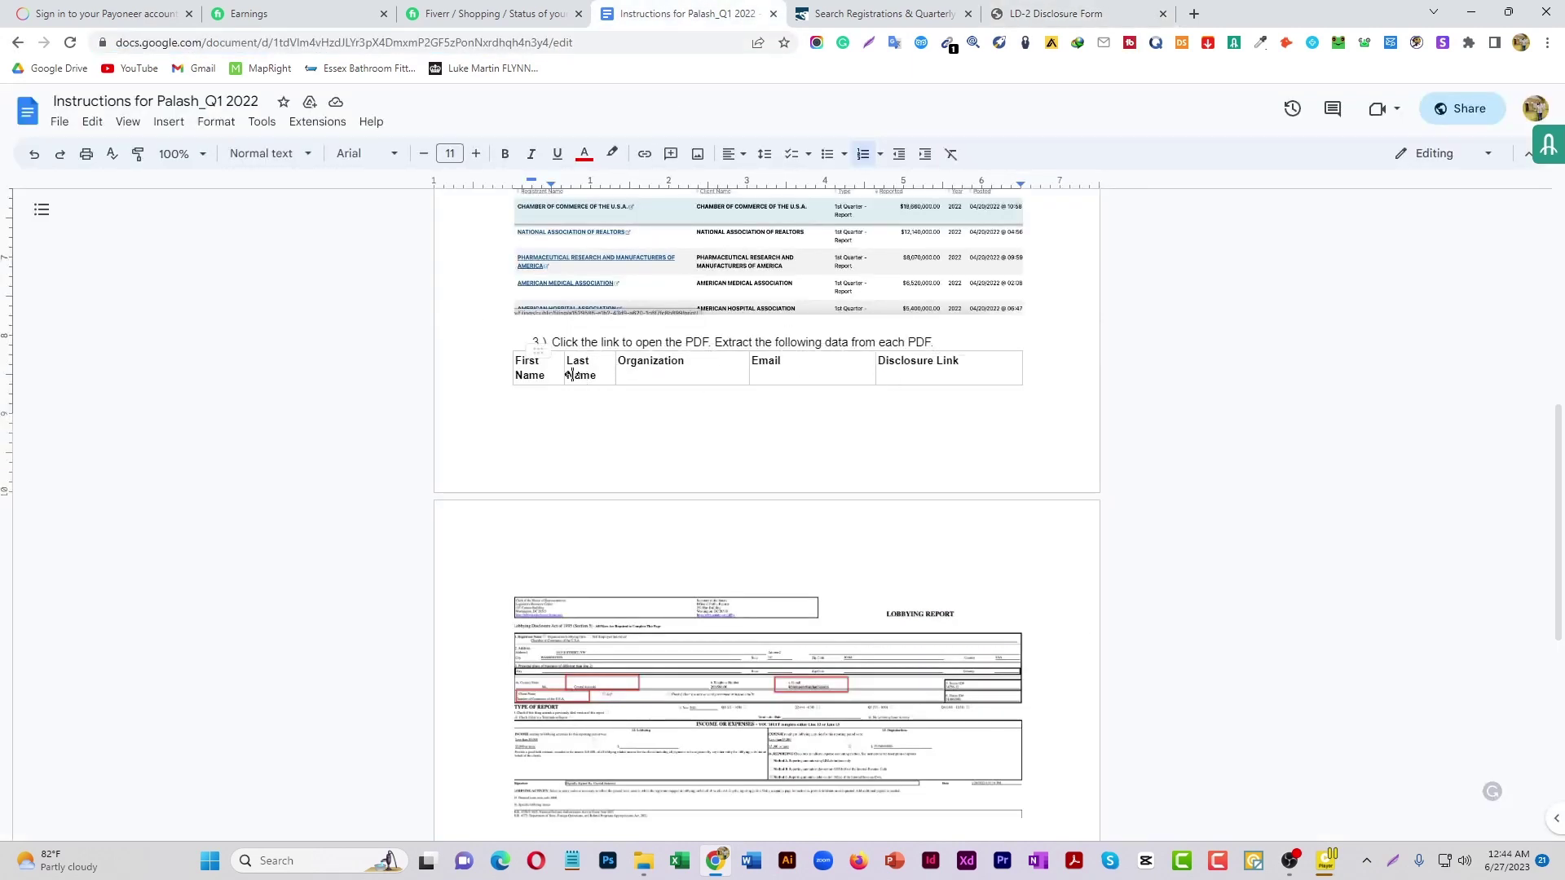
- Open the Lobbying Disclosure Leads spreadsheet from step 4's 'this spreadsheet in this format' link
scroll(876, 441, "down", 4)
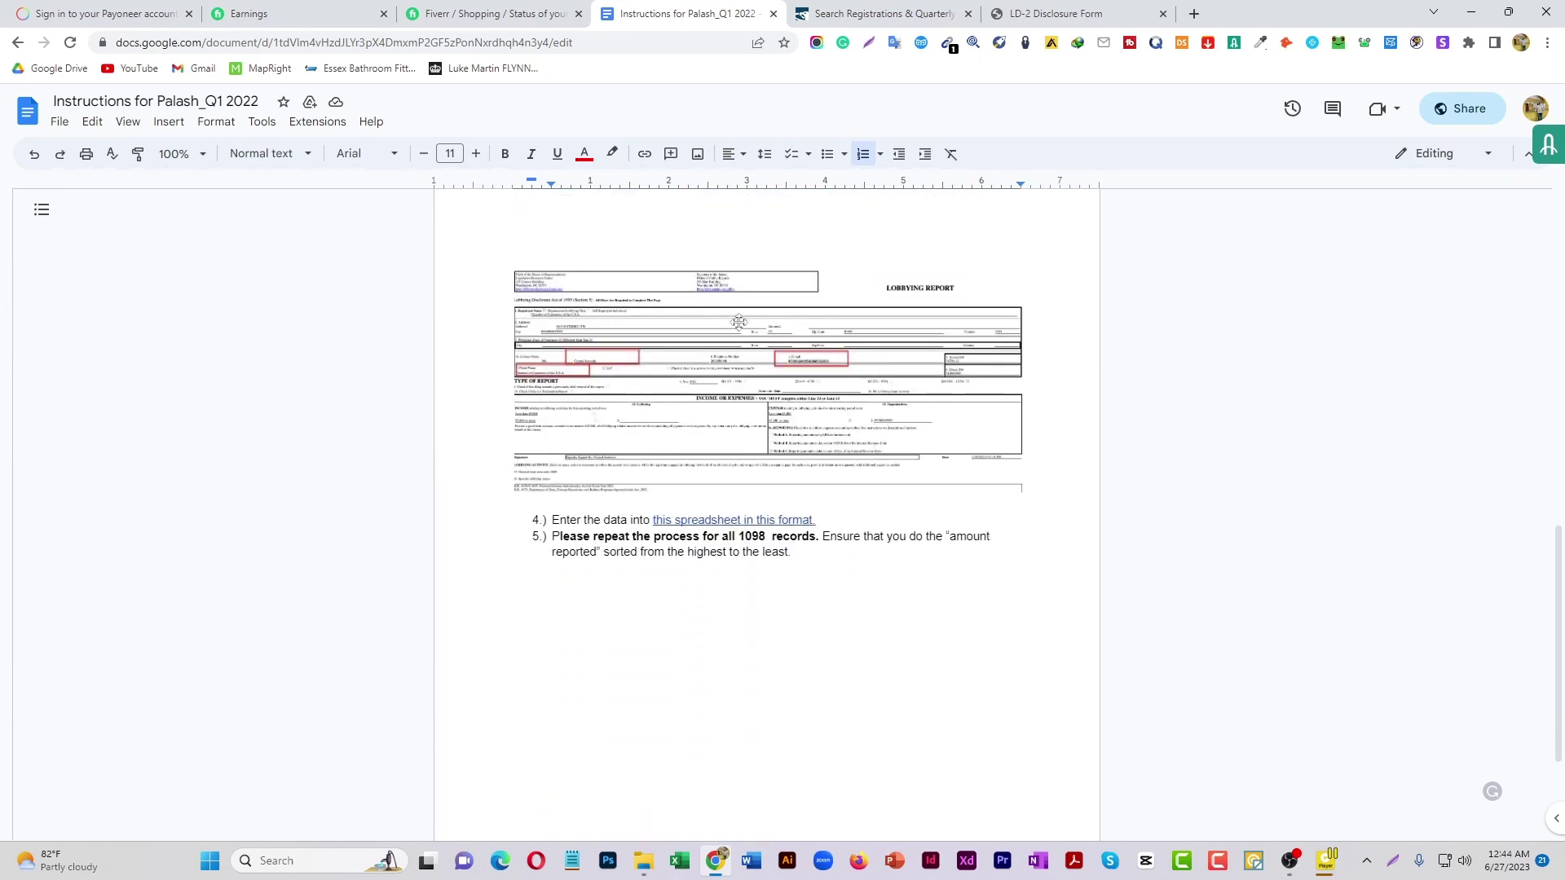
left_click(1055, 14)
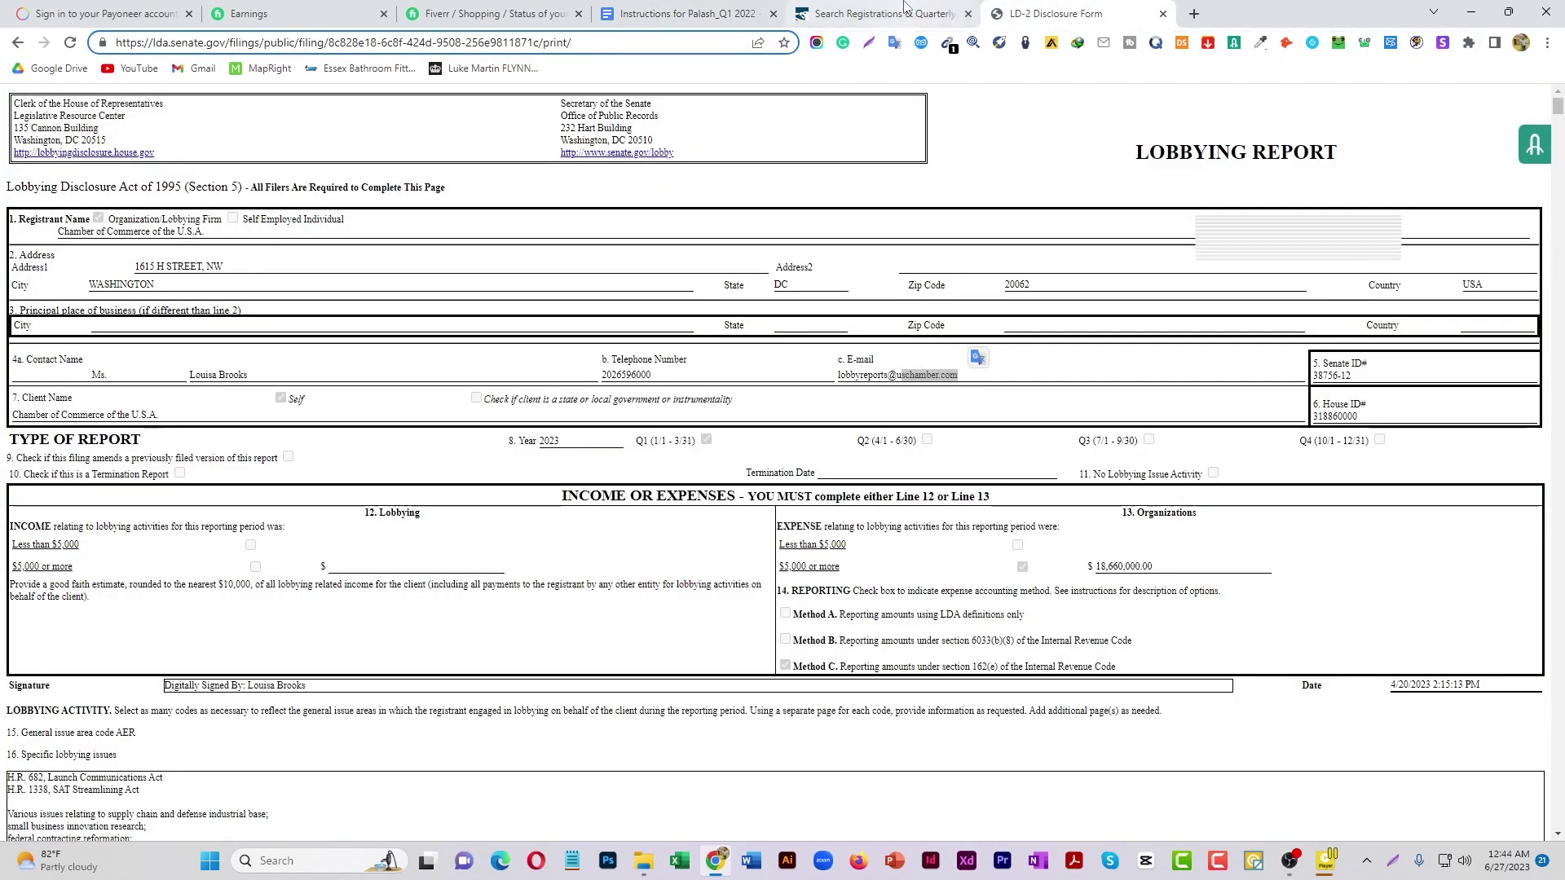
left_click(644, 14)
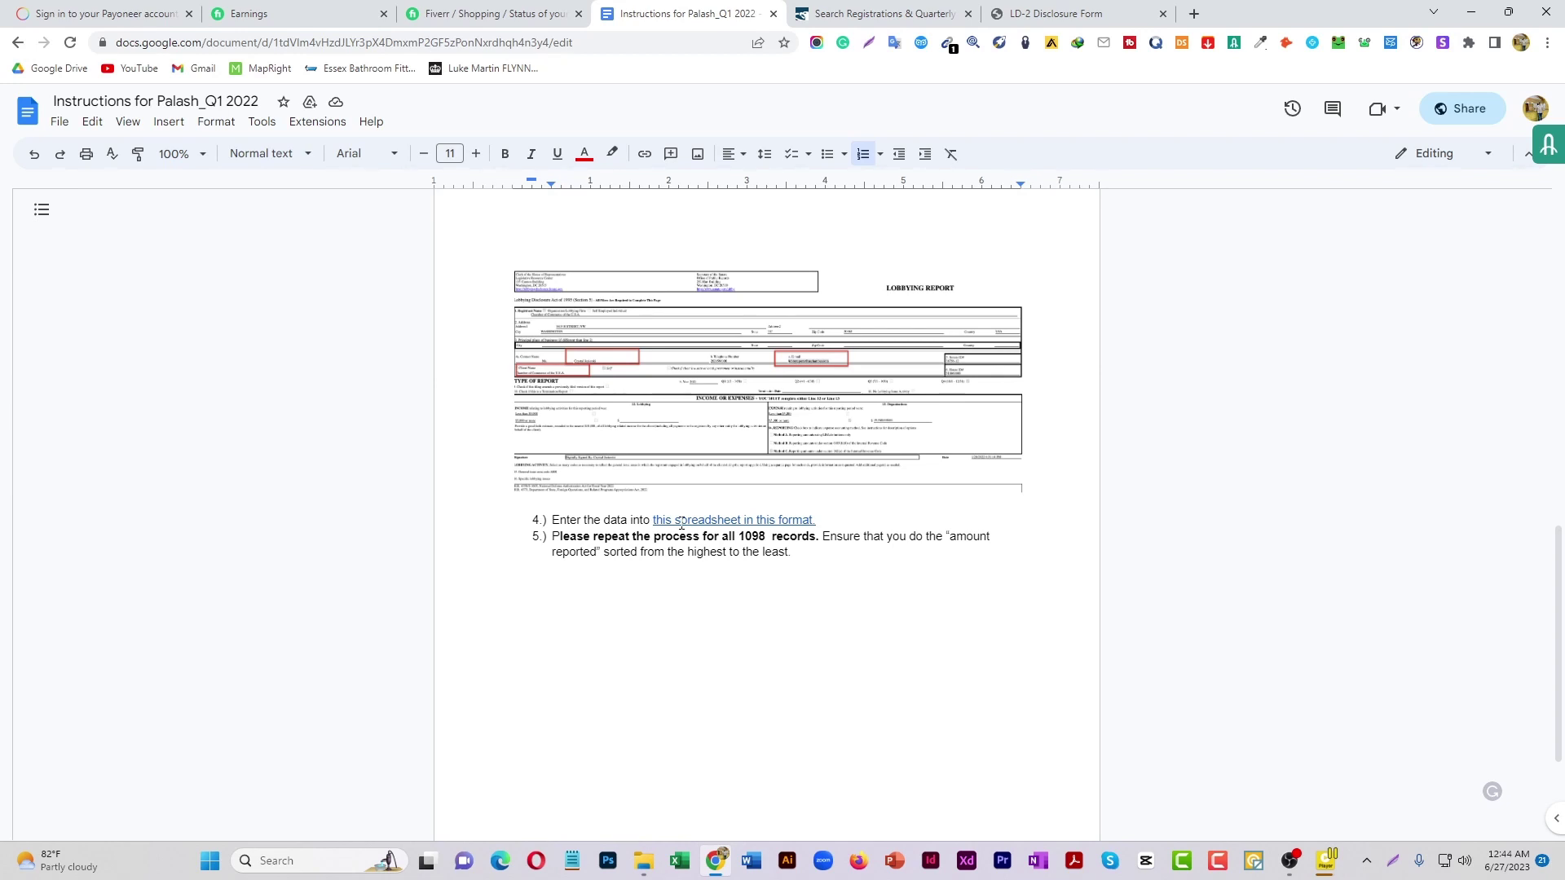
left_click(726, 523)
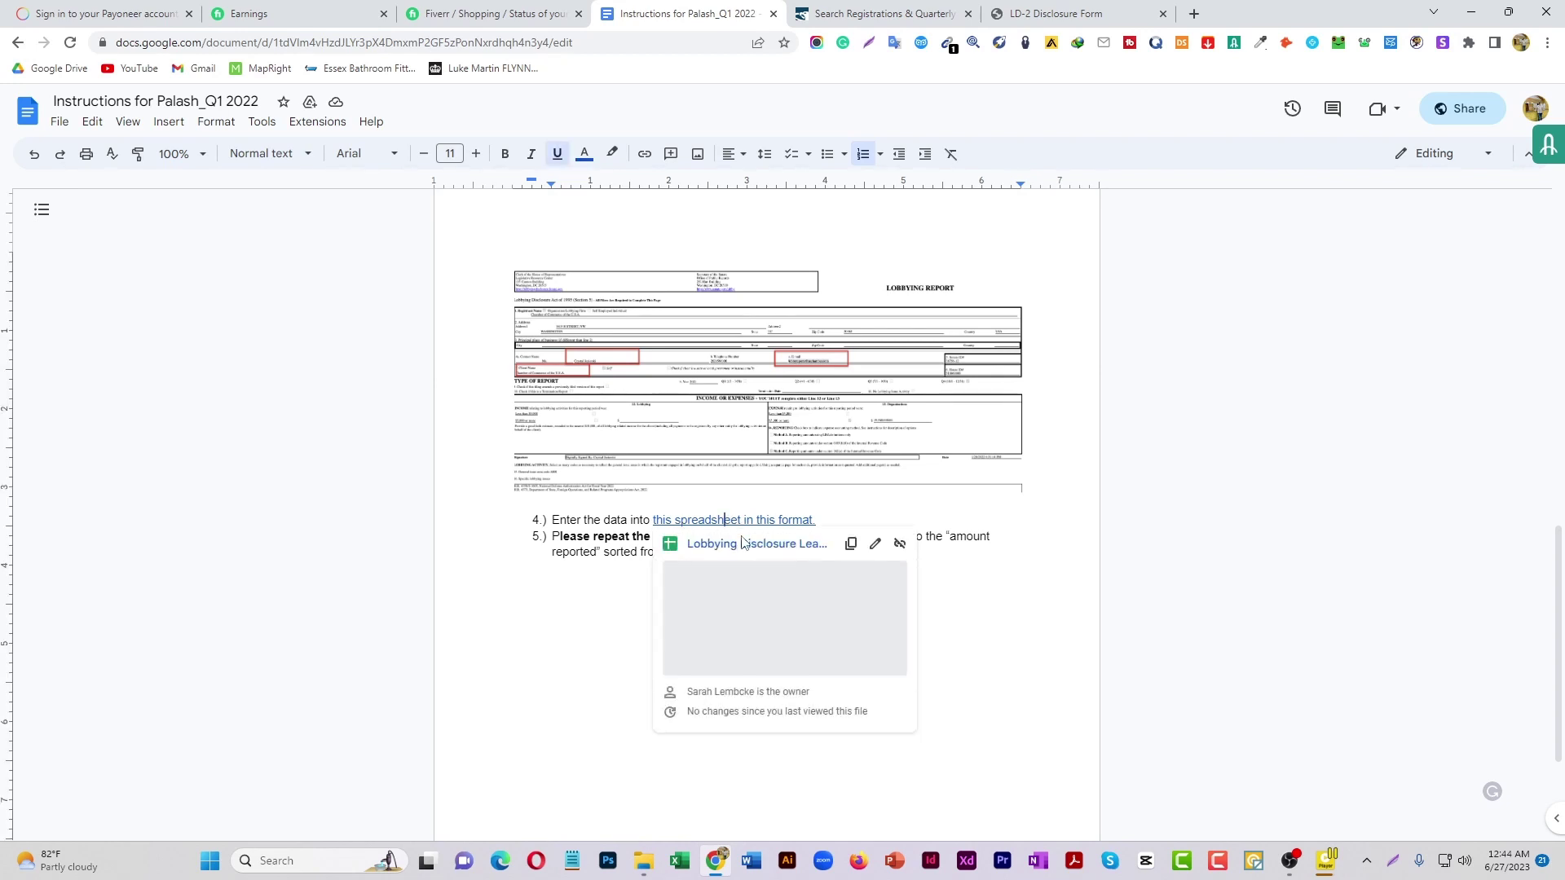
left_click(743, 543)
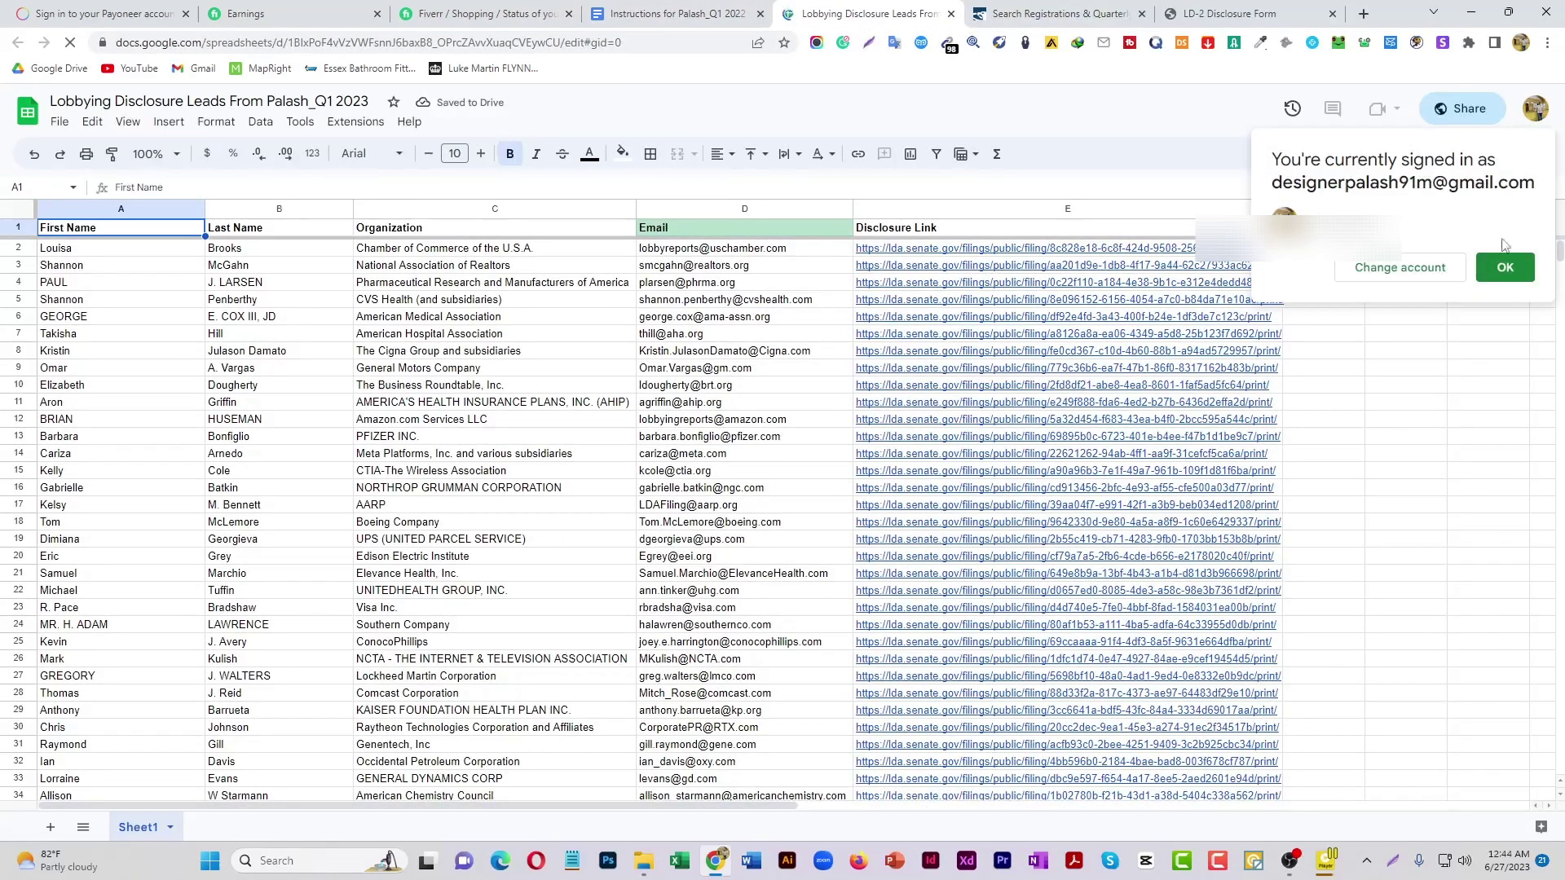
- Scroll the leads sheet to its last filled rows near row 1090, then return to the instructions
left_click(1518, 277)
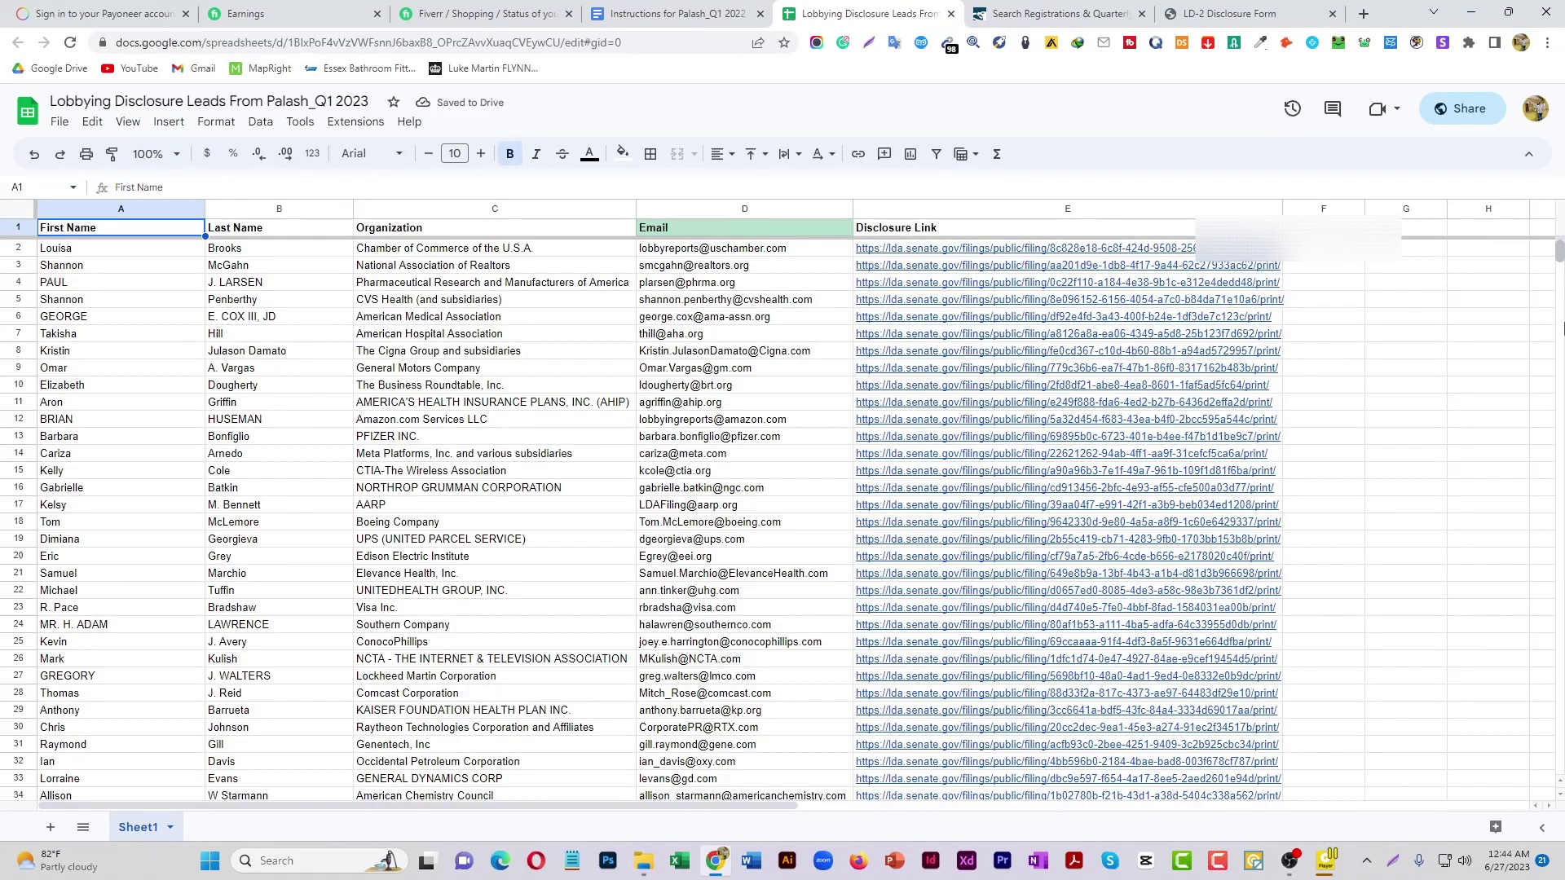
scroll(1563, 303, "down", 20)
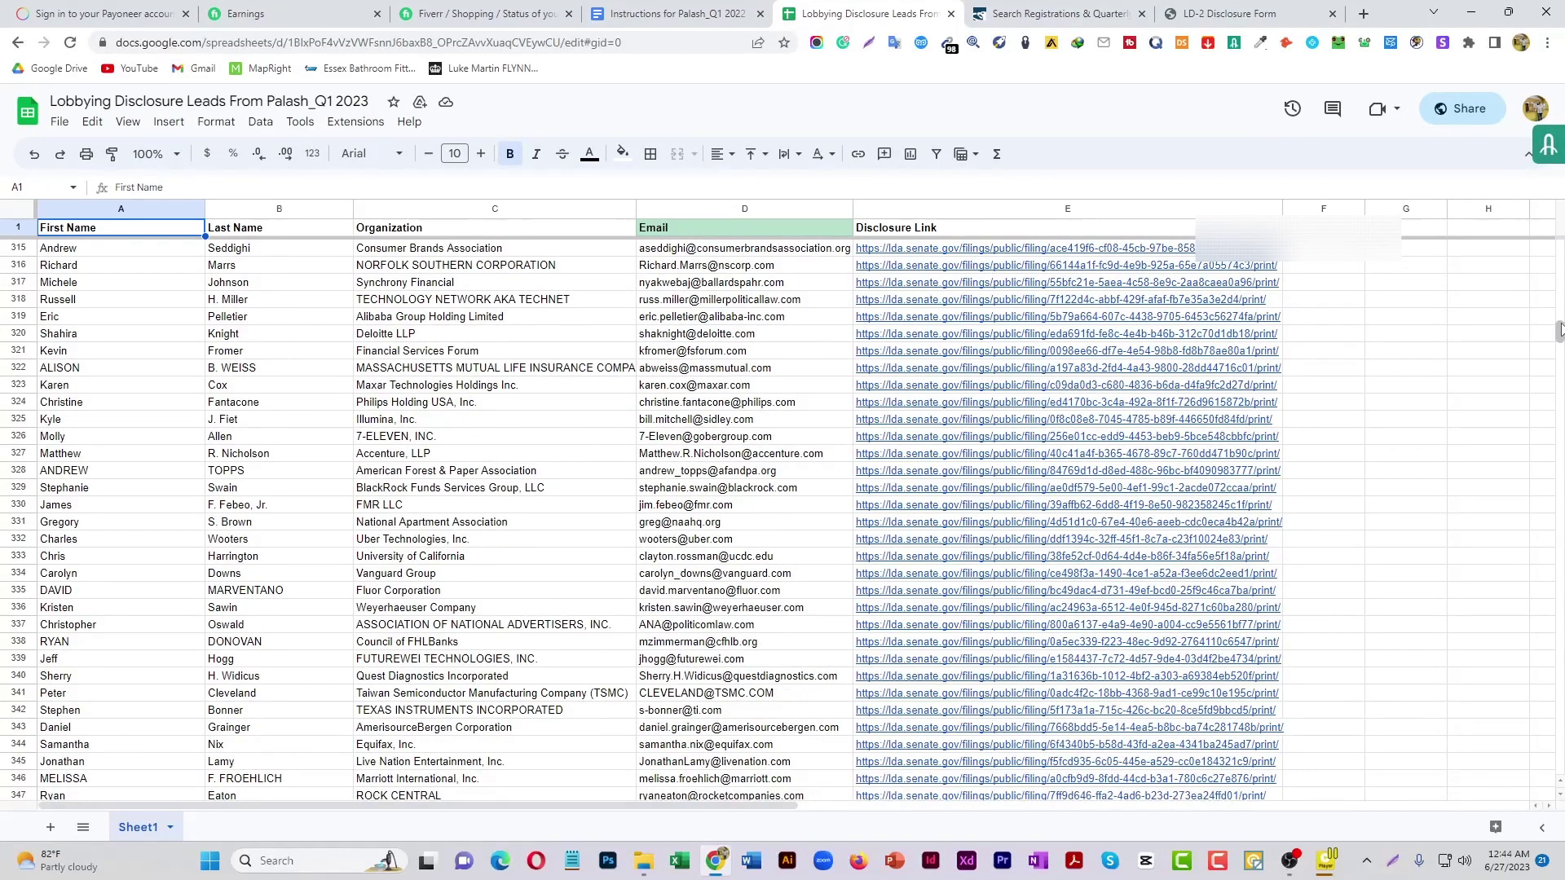
left_click_drag(1558, 330, 1558, 538)
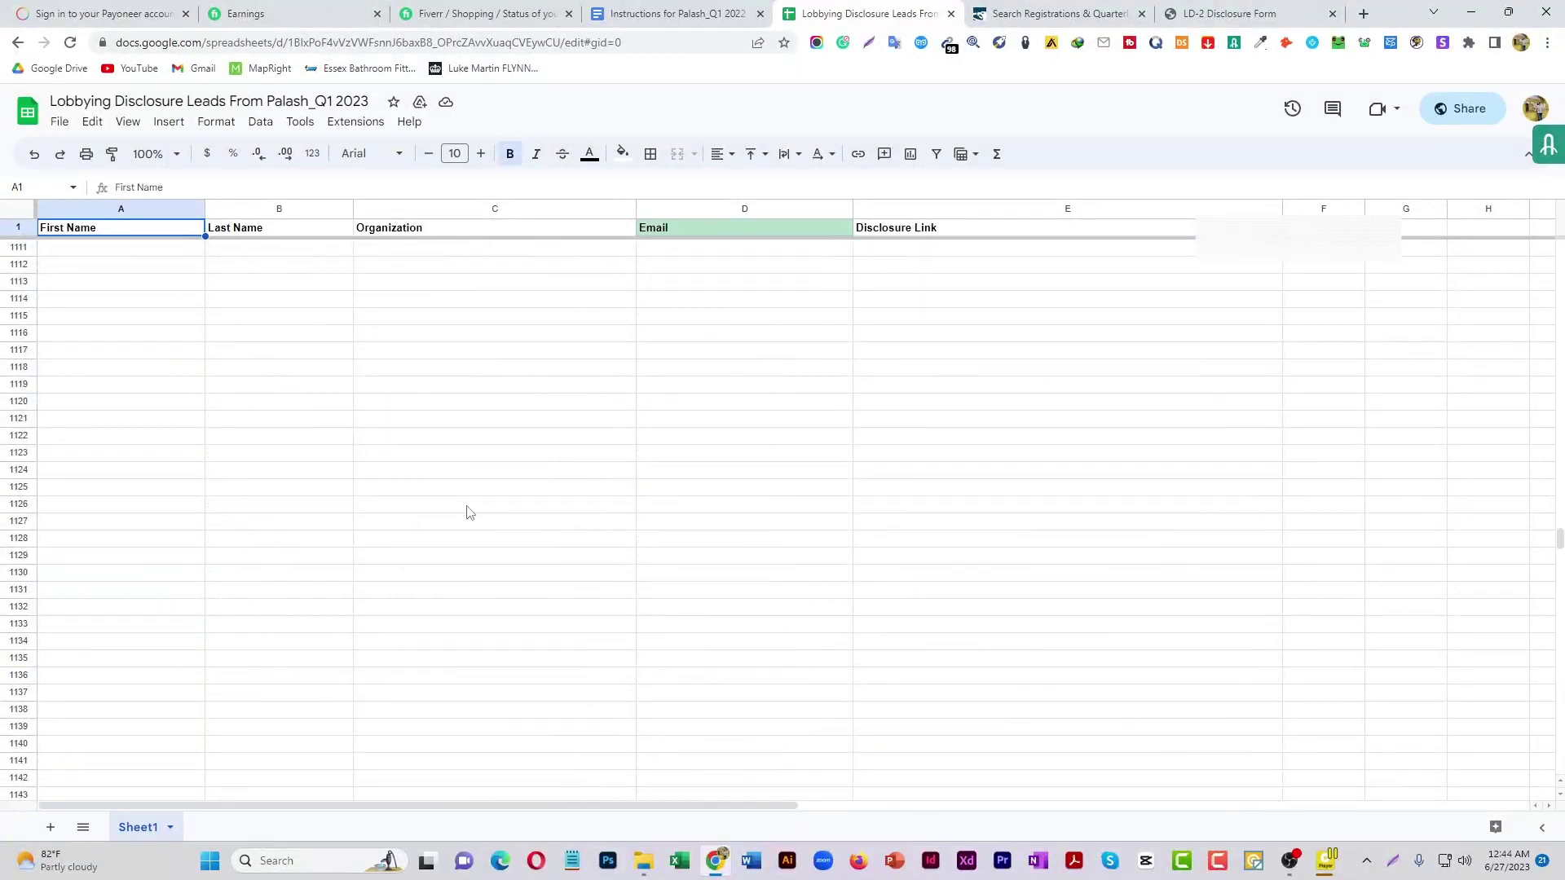
scroll(464, 513, "up", 5)
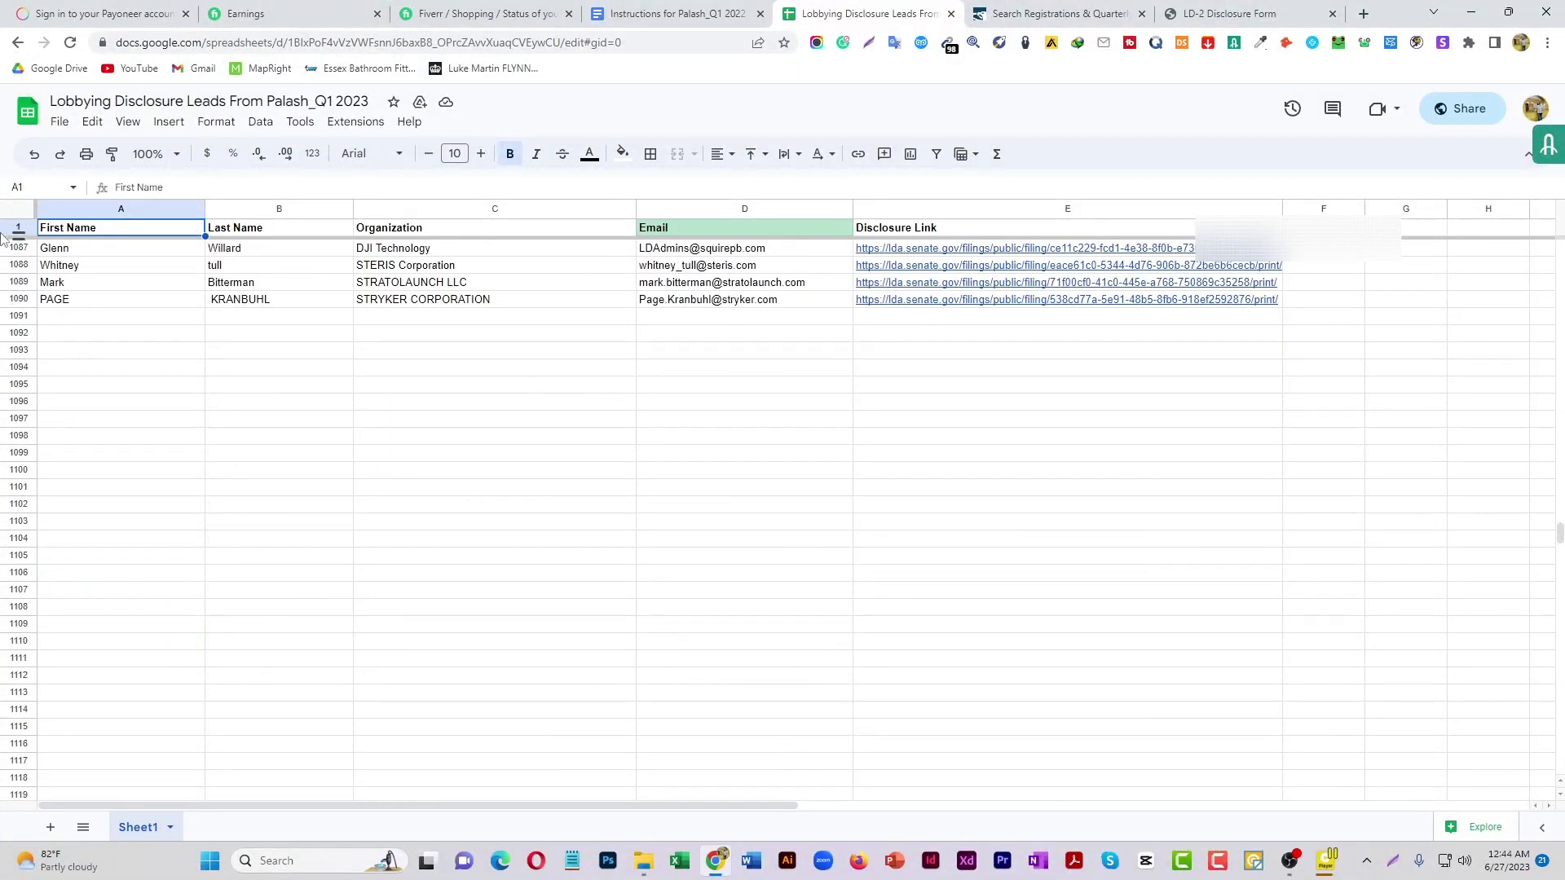
left_click(700, 9)
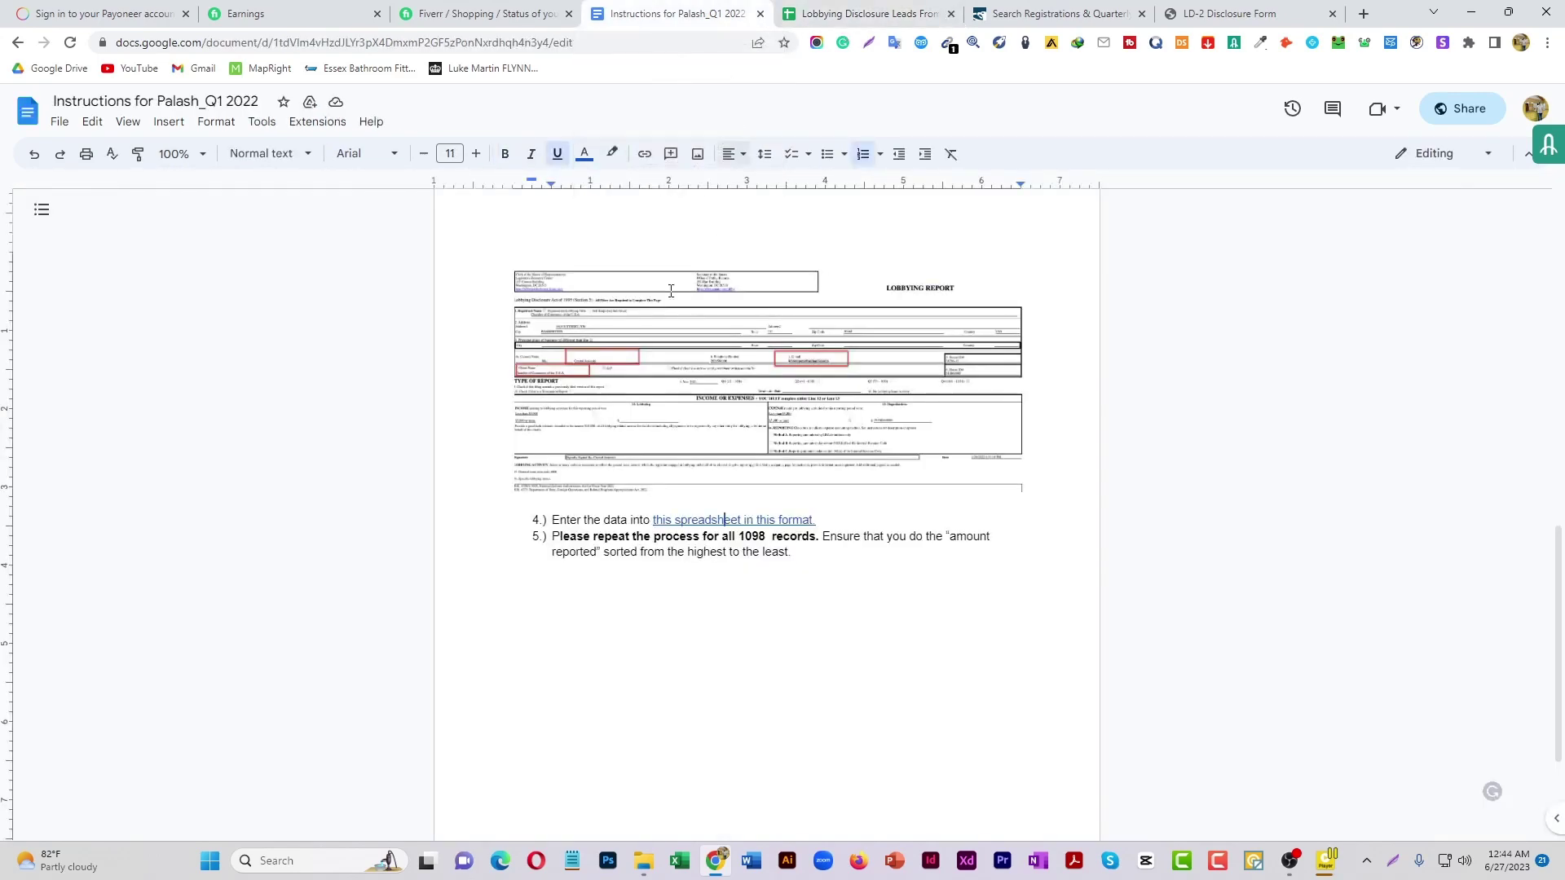
- Review step 5: repeat for all 1098 records sorted highest to least amount
triple_click(594, 545)
left_click(795, 554)
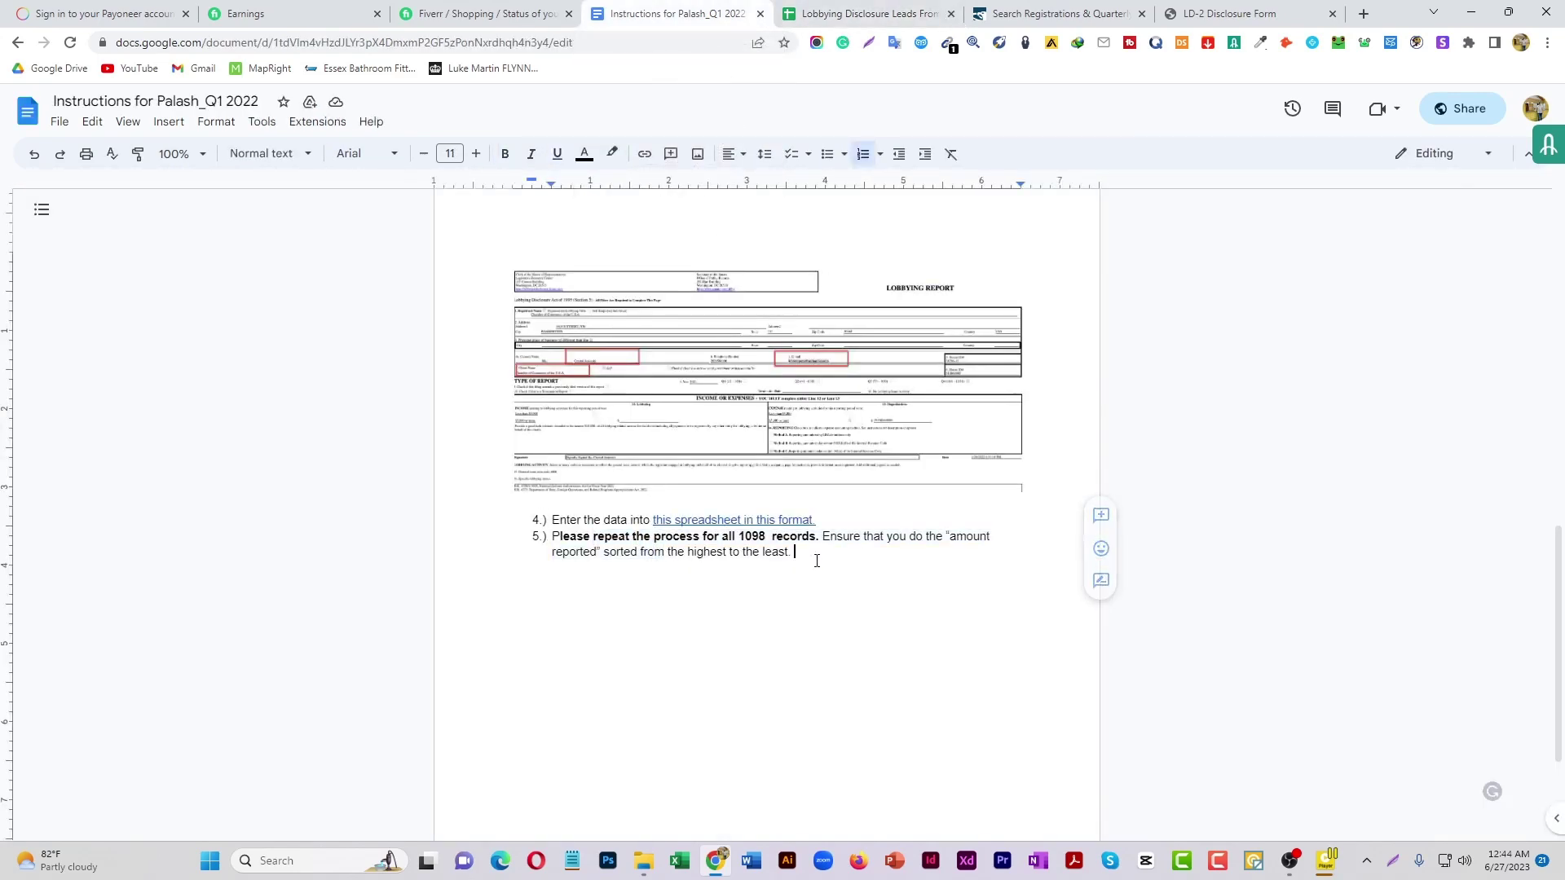
scroll(946, 519, "up", 3)
scroll(1196, 461, "down", 3)
scroll(1198, 465, "up", 15)
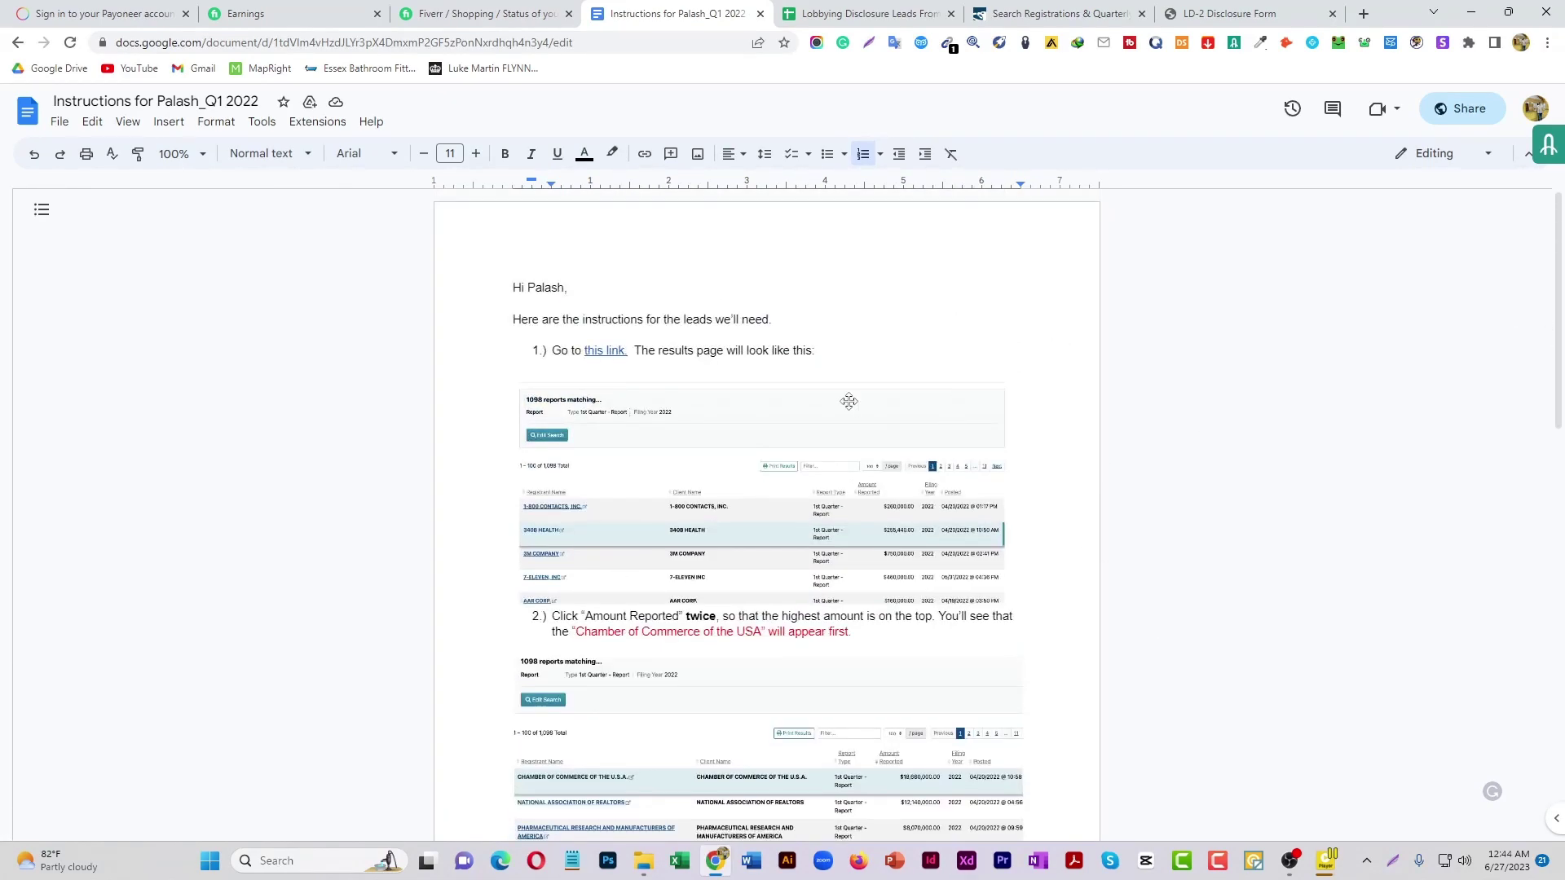
scroll(811, 379, "down", 15)
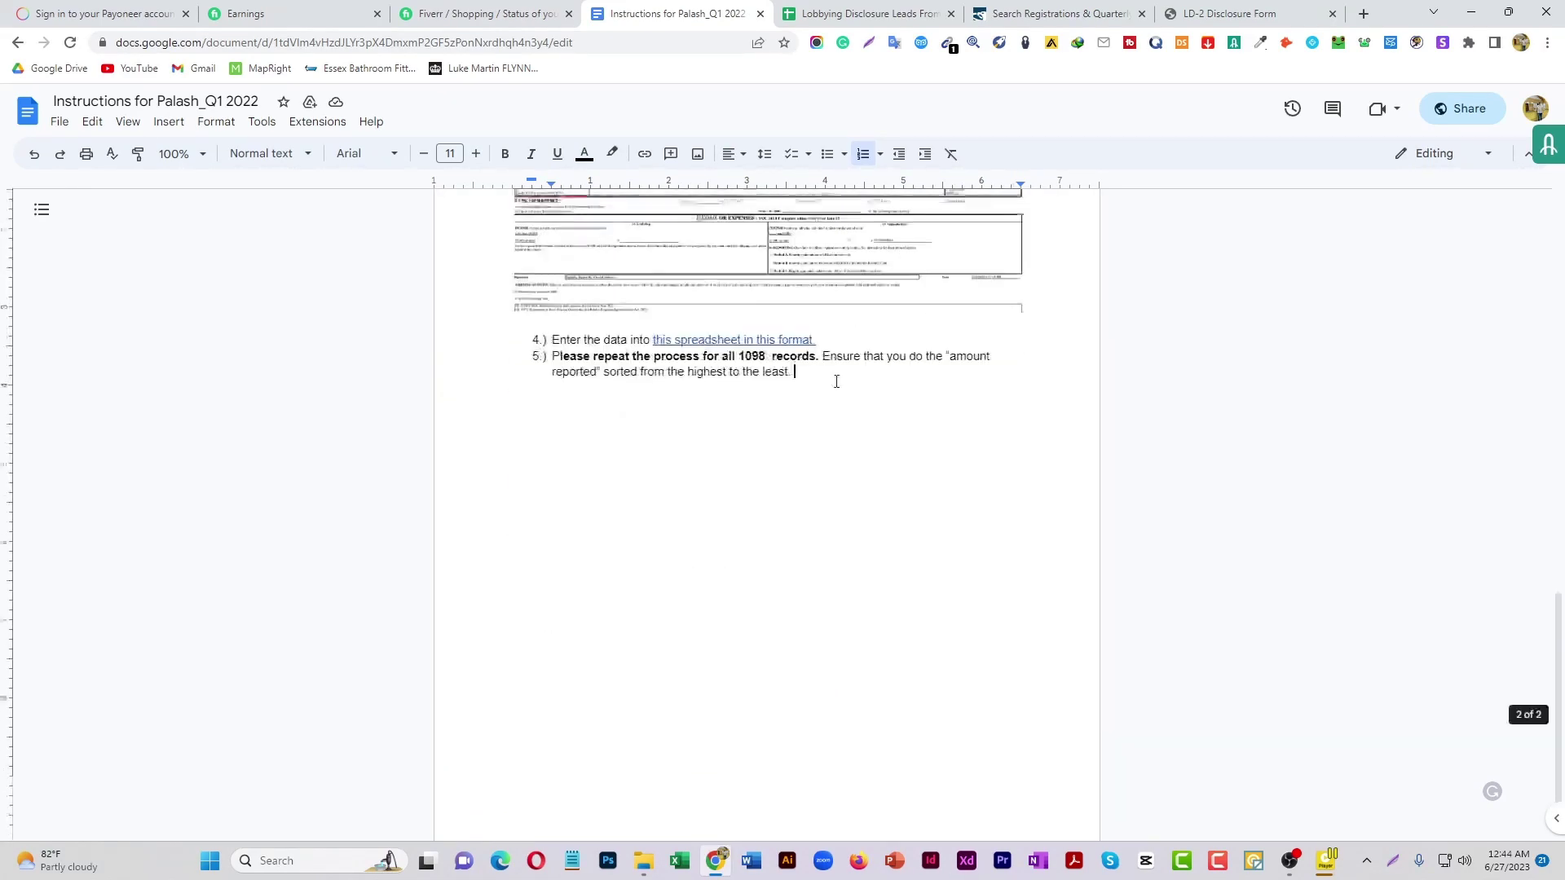
left_click(836, 381)
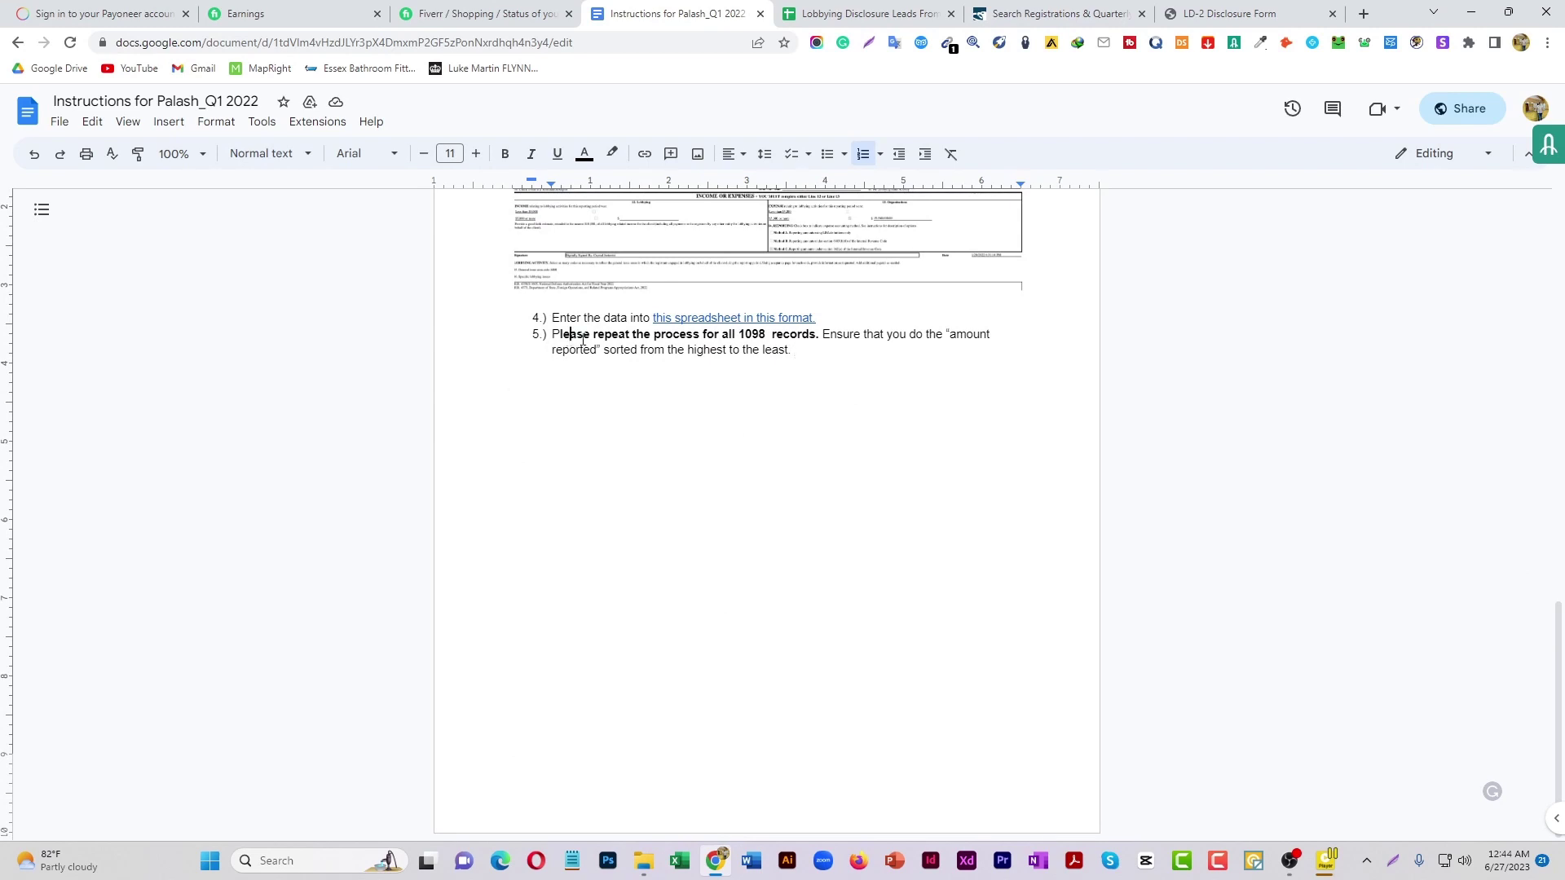
left_click_drag(583, 338, 633, 339)
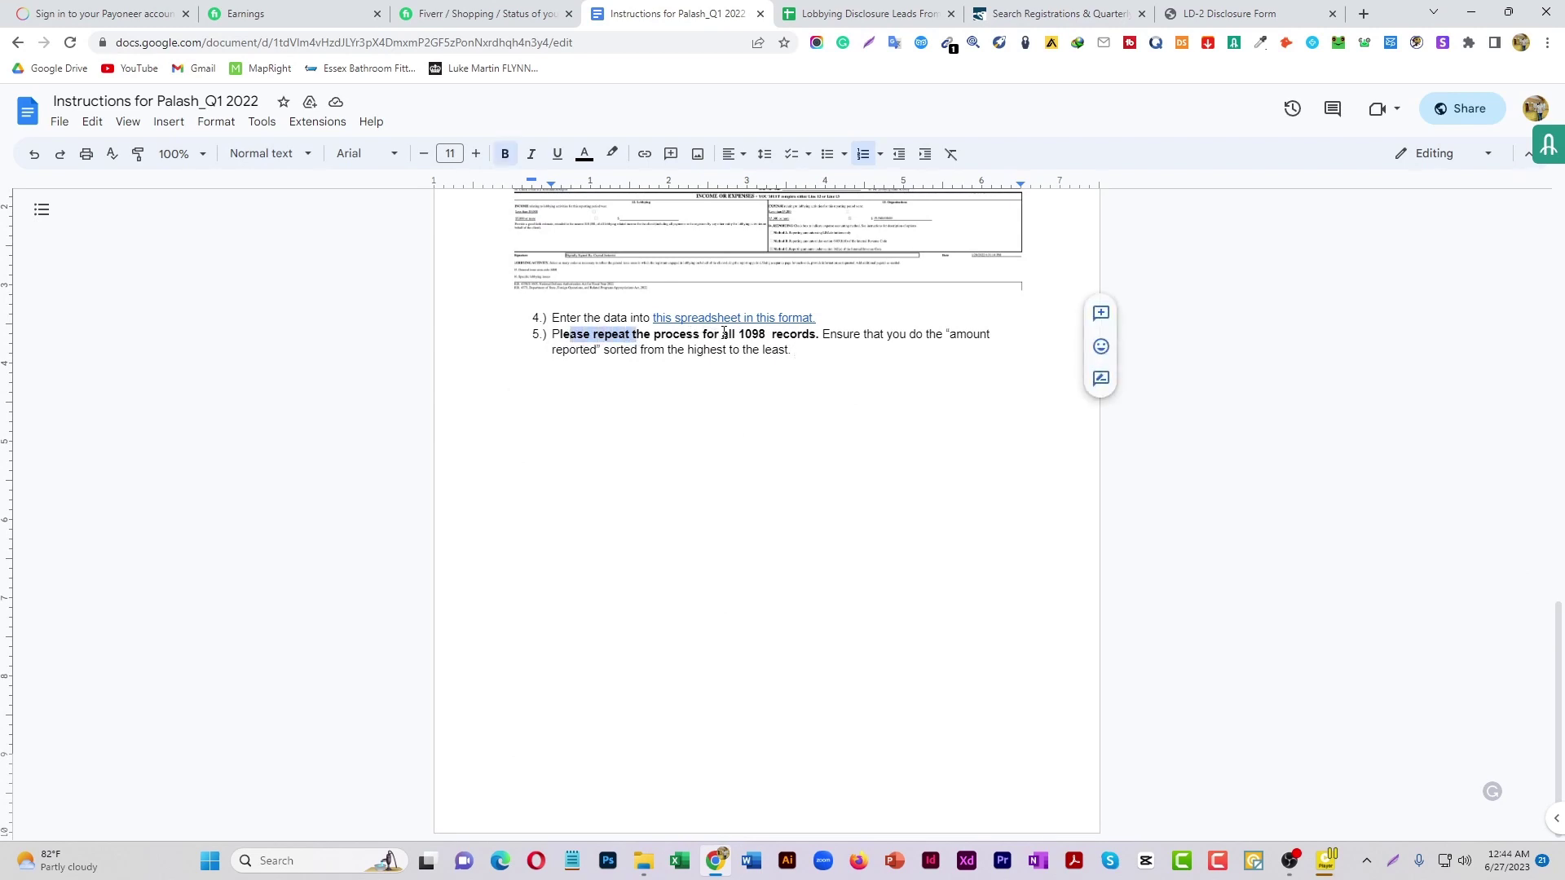
left_click_drag(739, 335, 789, 335)
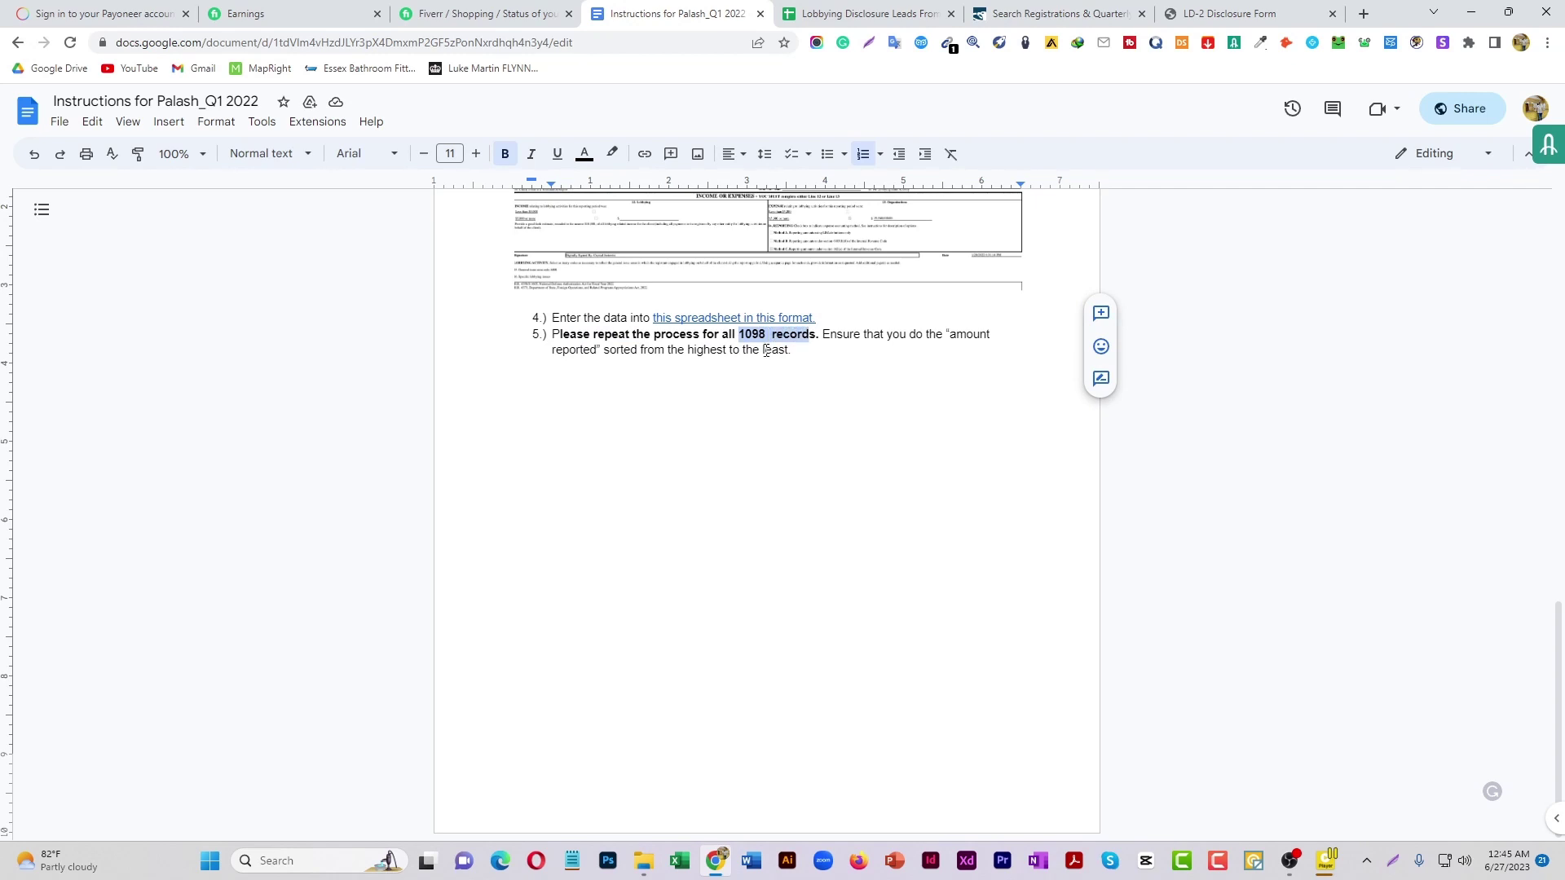
left_click(766, 350)
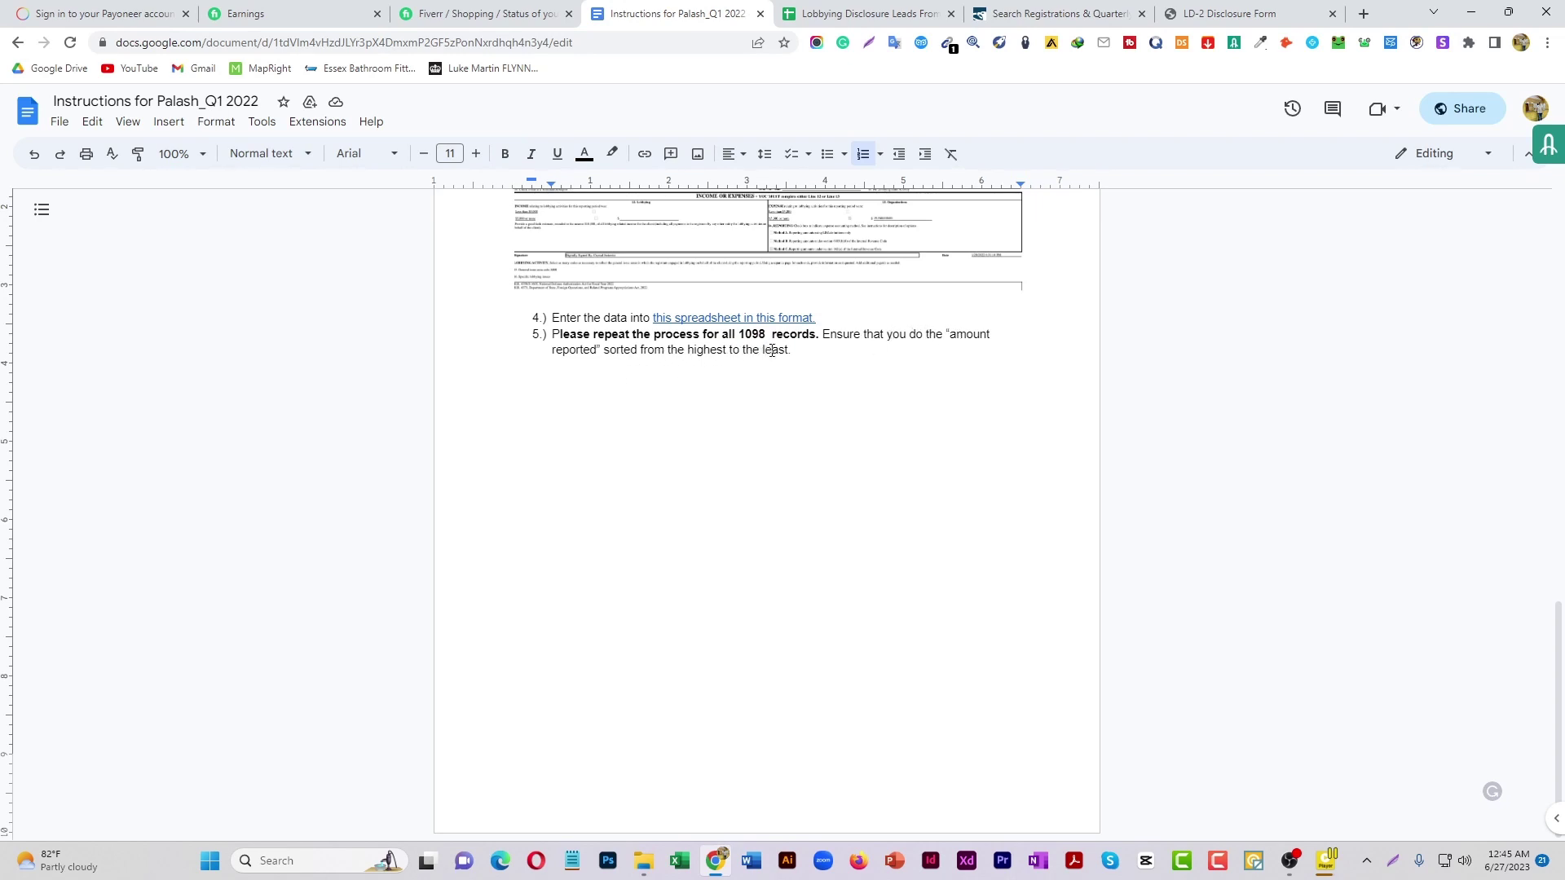
left_click_drag(778, 349, 674, 350)
left_click(1227, 13)
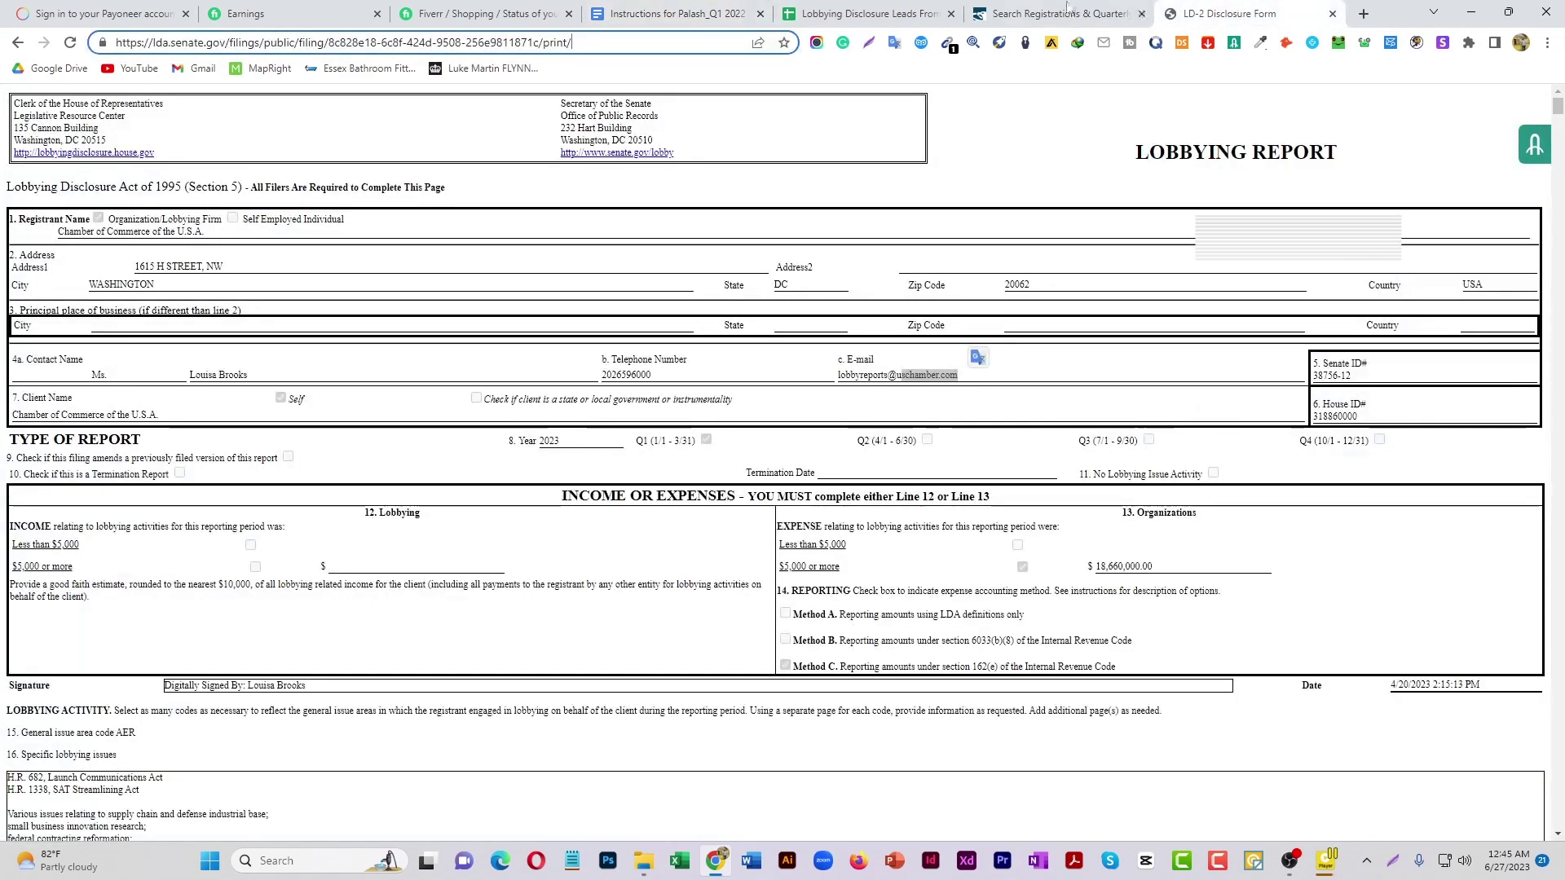
- Highlight the 1,146 total report count in the results, then return to the leads spreadsheet
left_click(1009, 12)
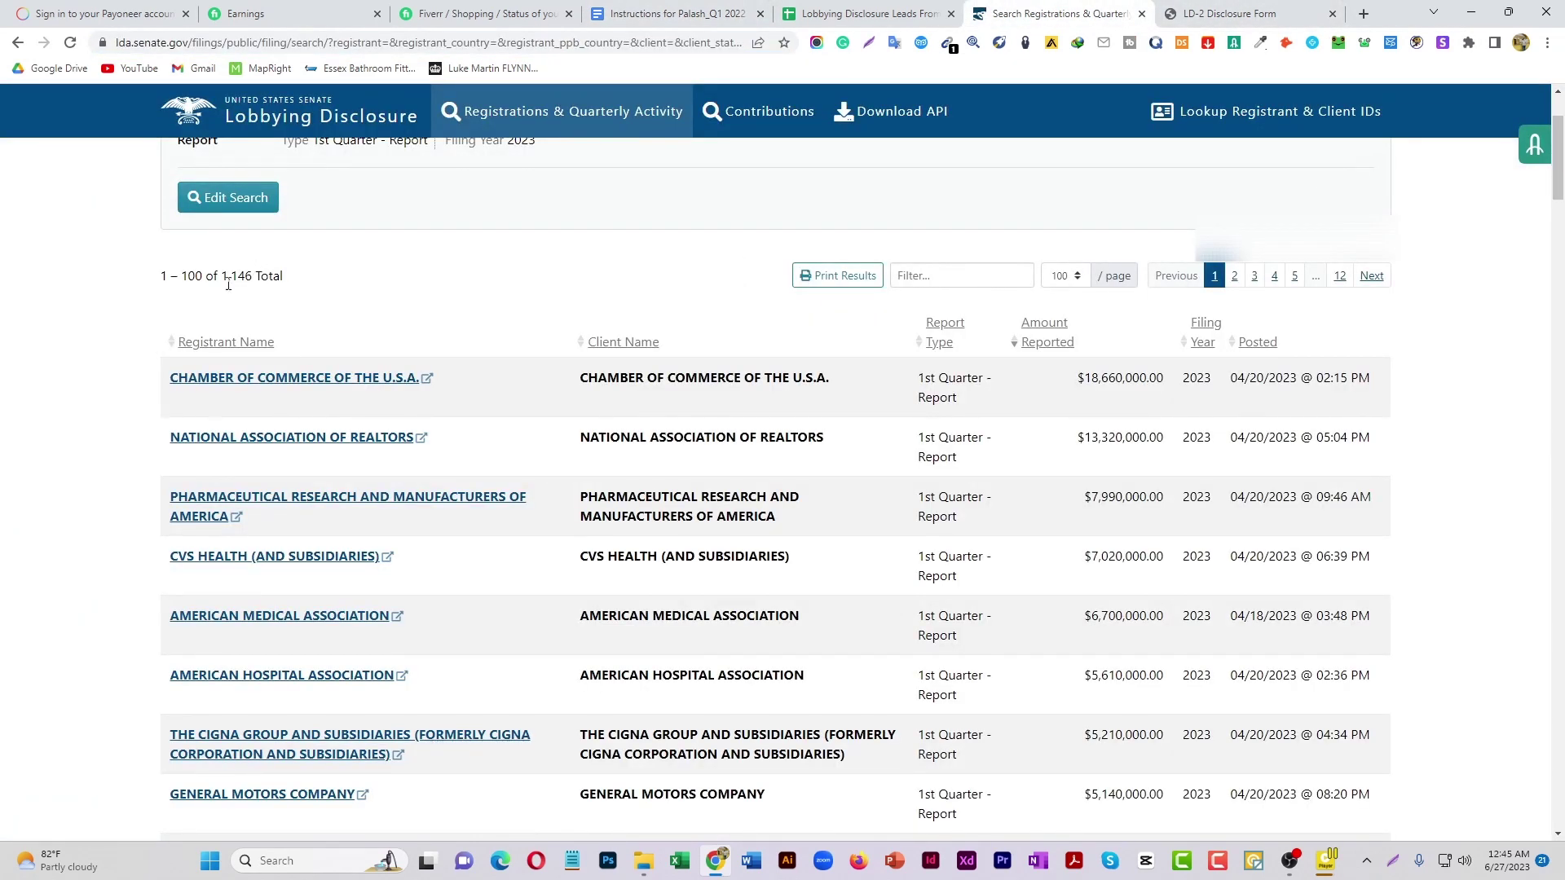
left_click_drag(223, 276, 253, 276)
left_click(916, 11)
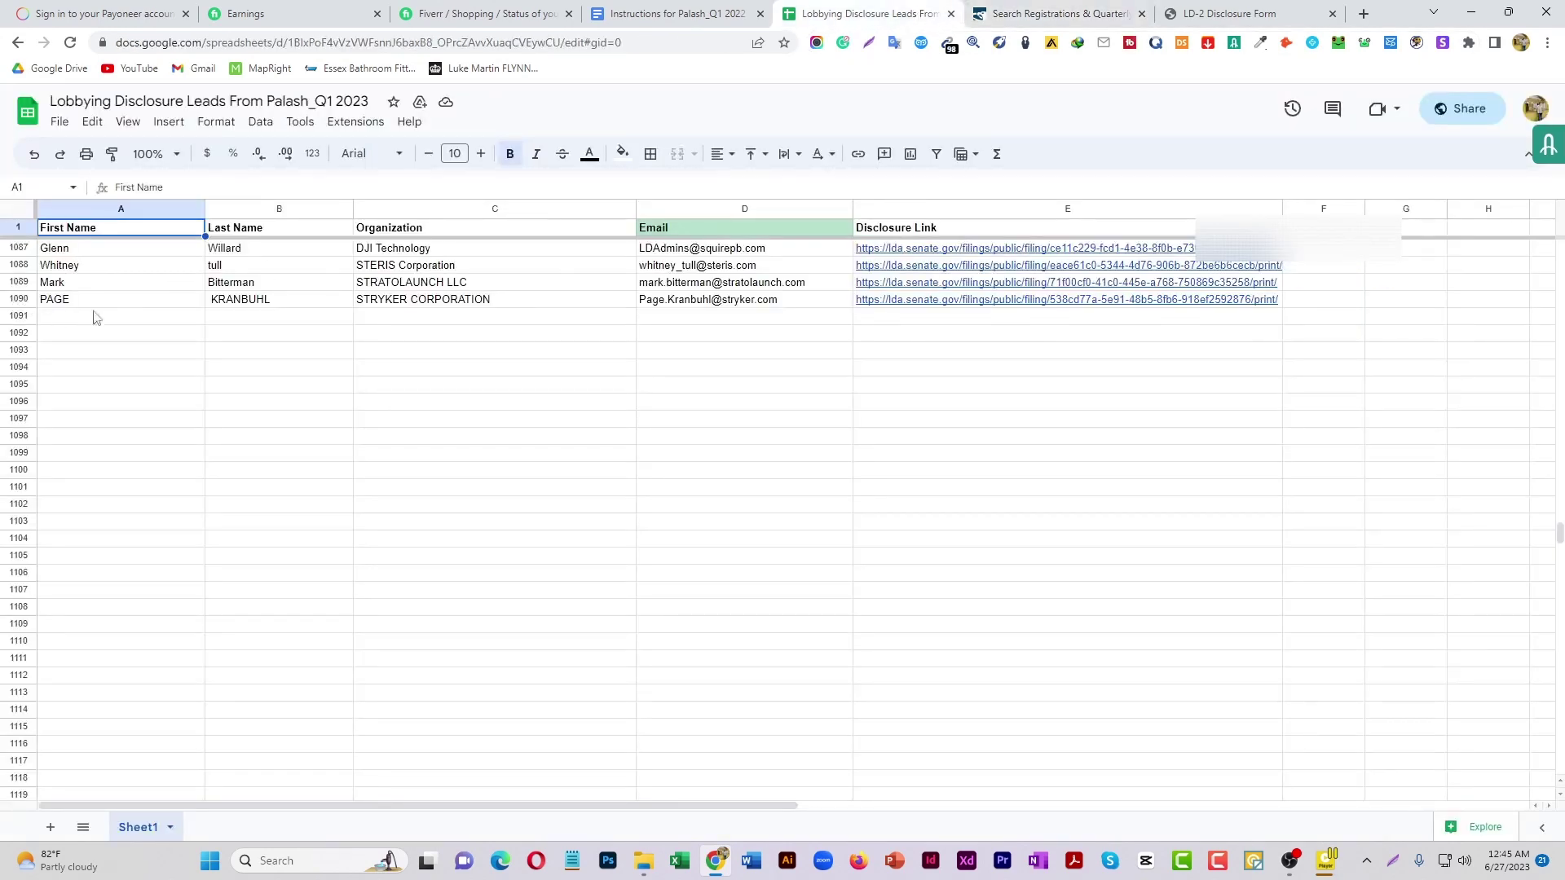
- Look over the step 3 data table in the instructions document, then close that document
left_click(703, 12)
left_click(852, 13)
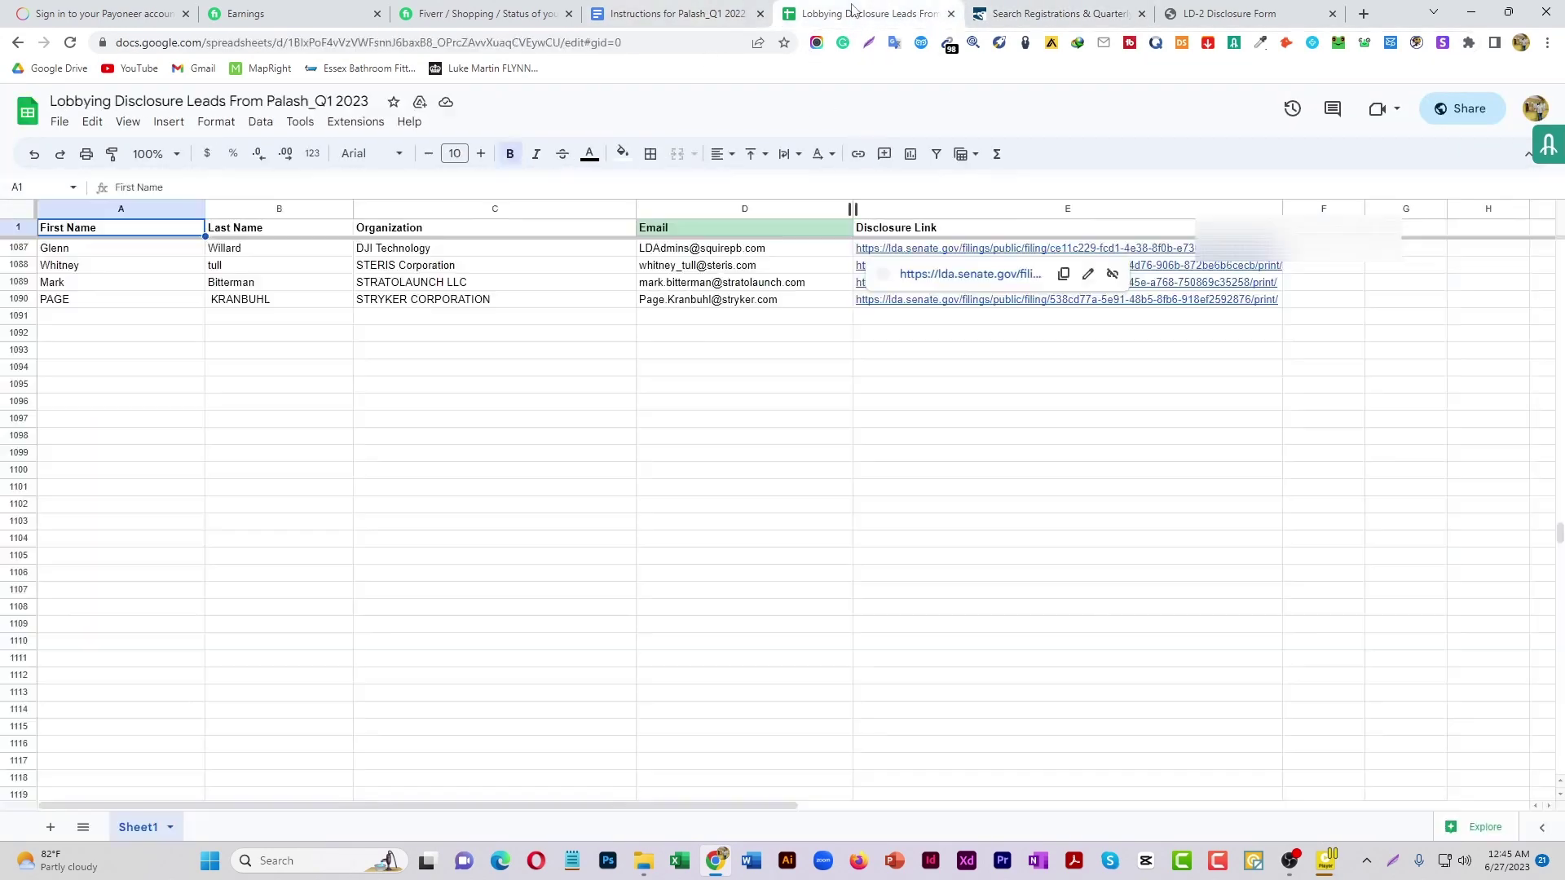
left_click(717, 12)
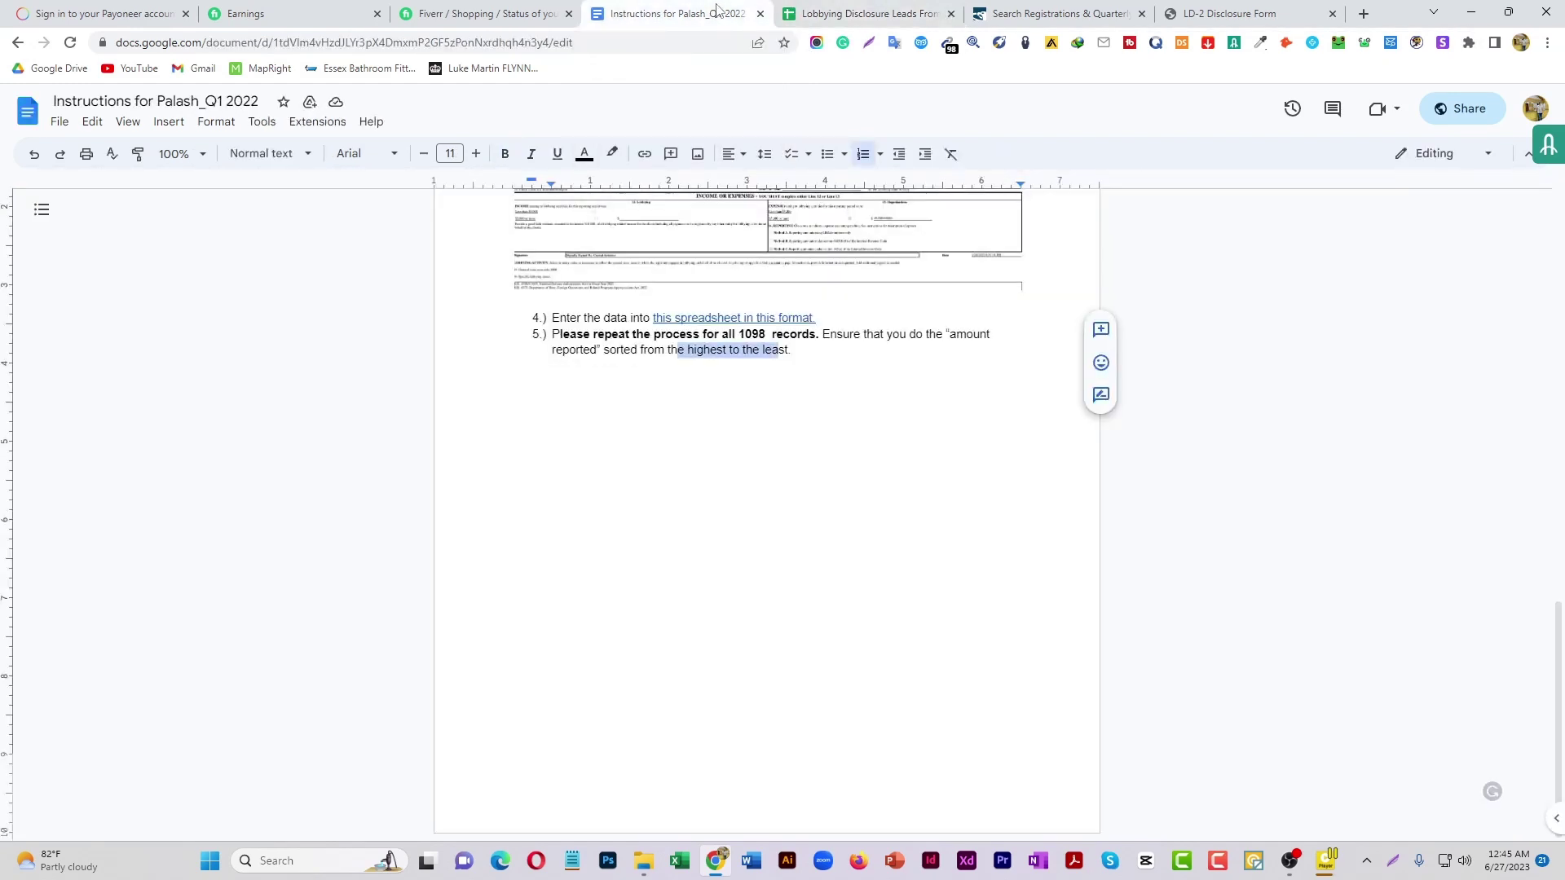
left_click(862, 10)
left_click(741, 12)
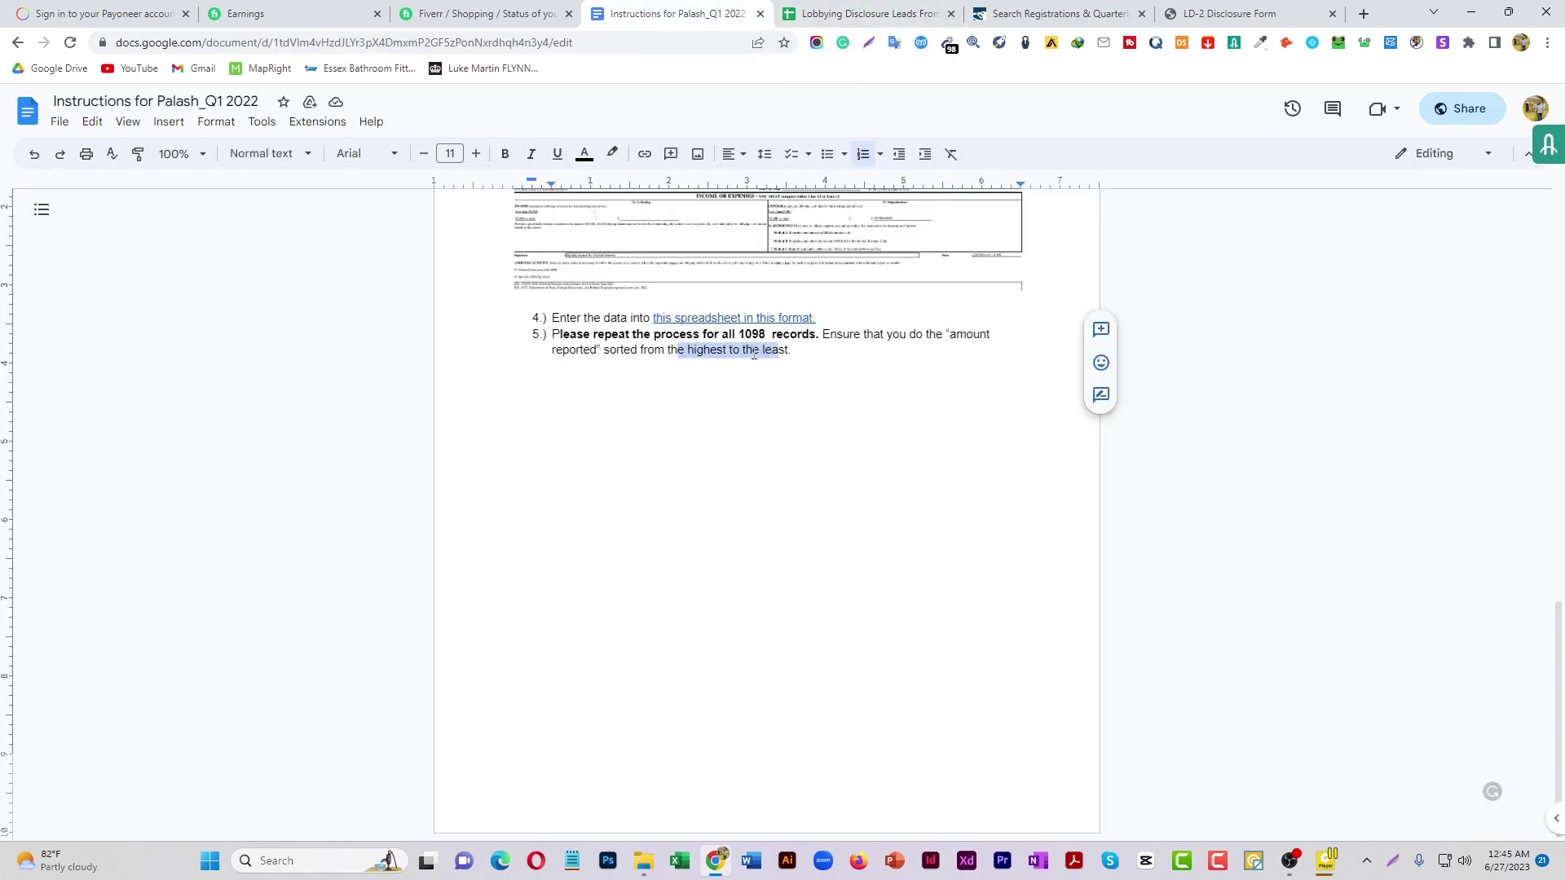
scroll(830, 350, "up", 15)
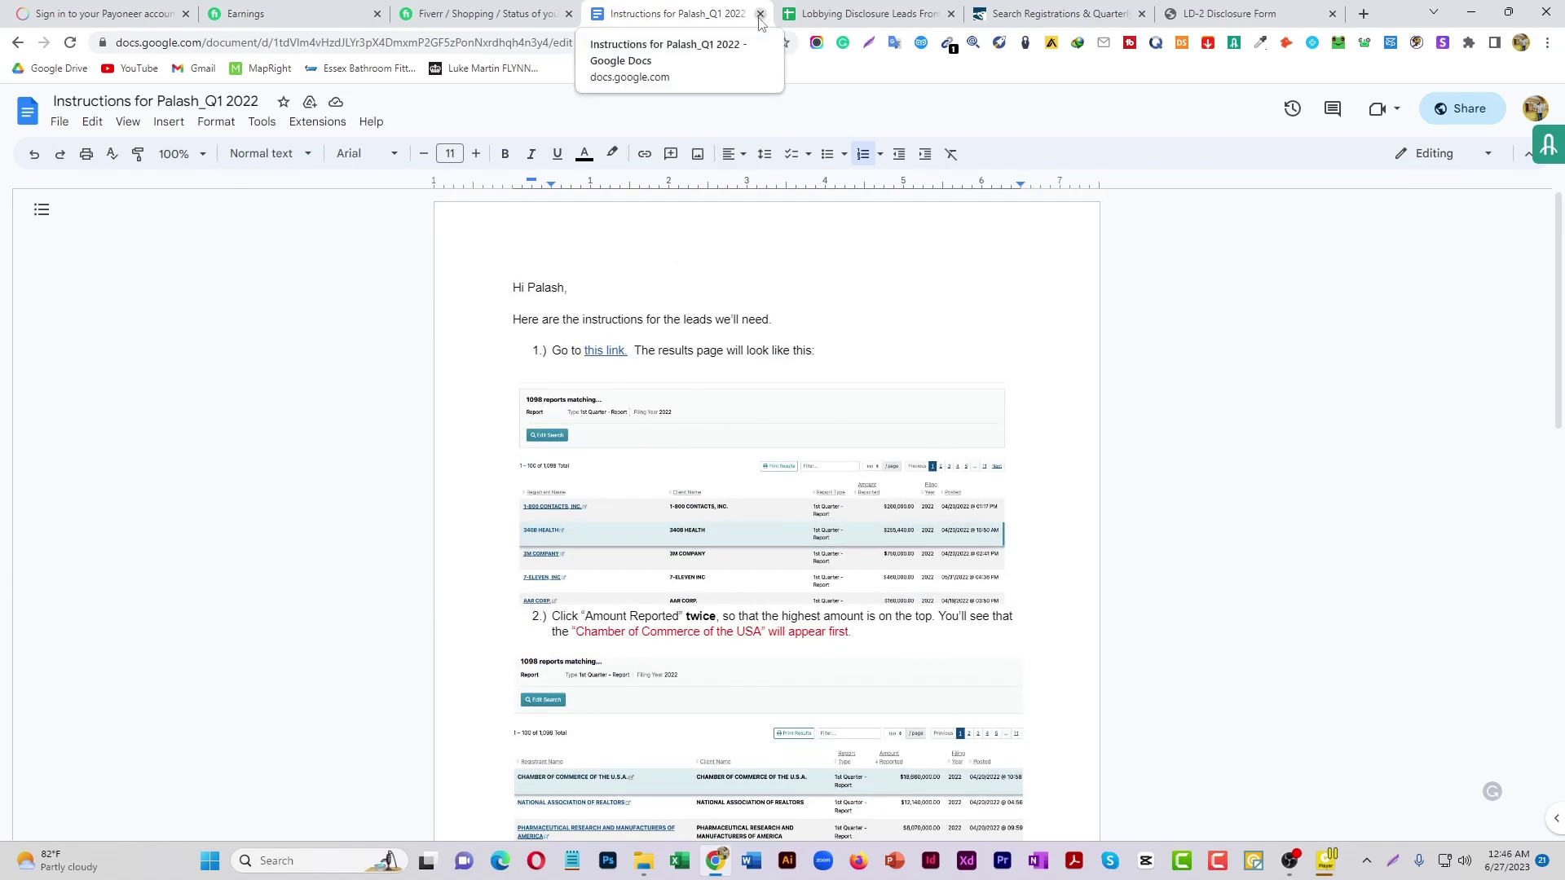
scroll(951, 423, "down", 4)
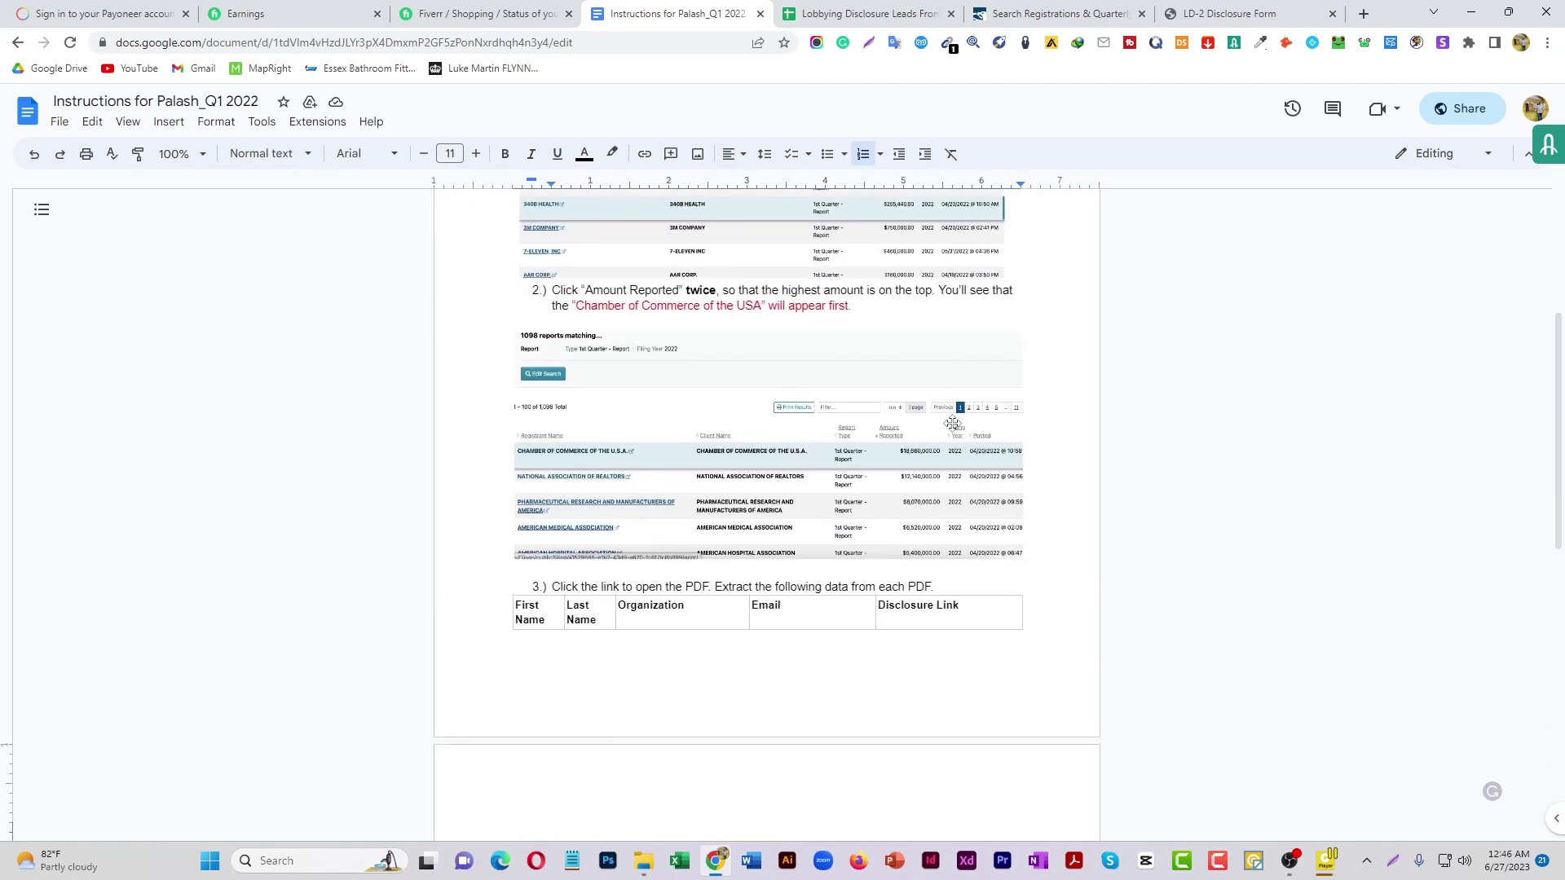
scroll(858, 456, "down", 2)
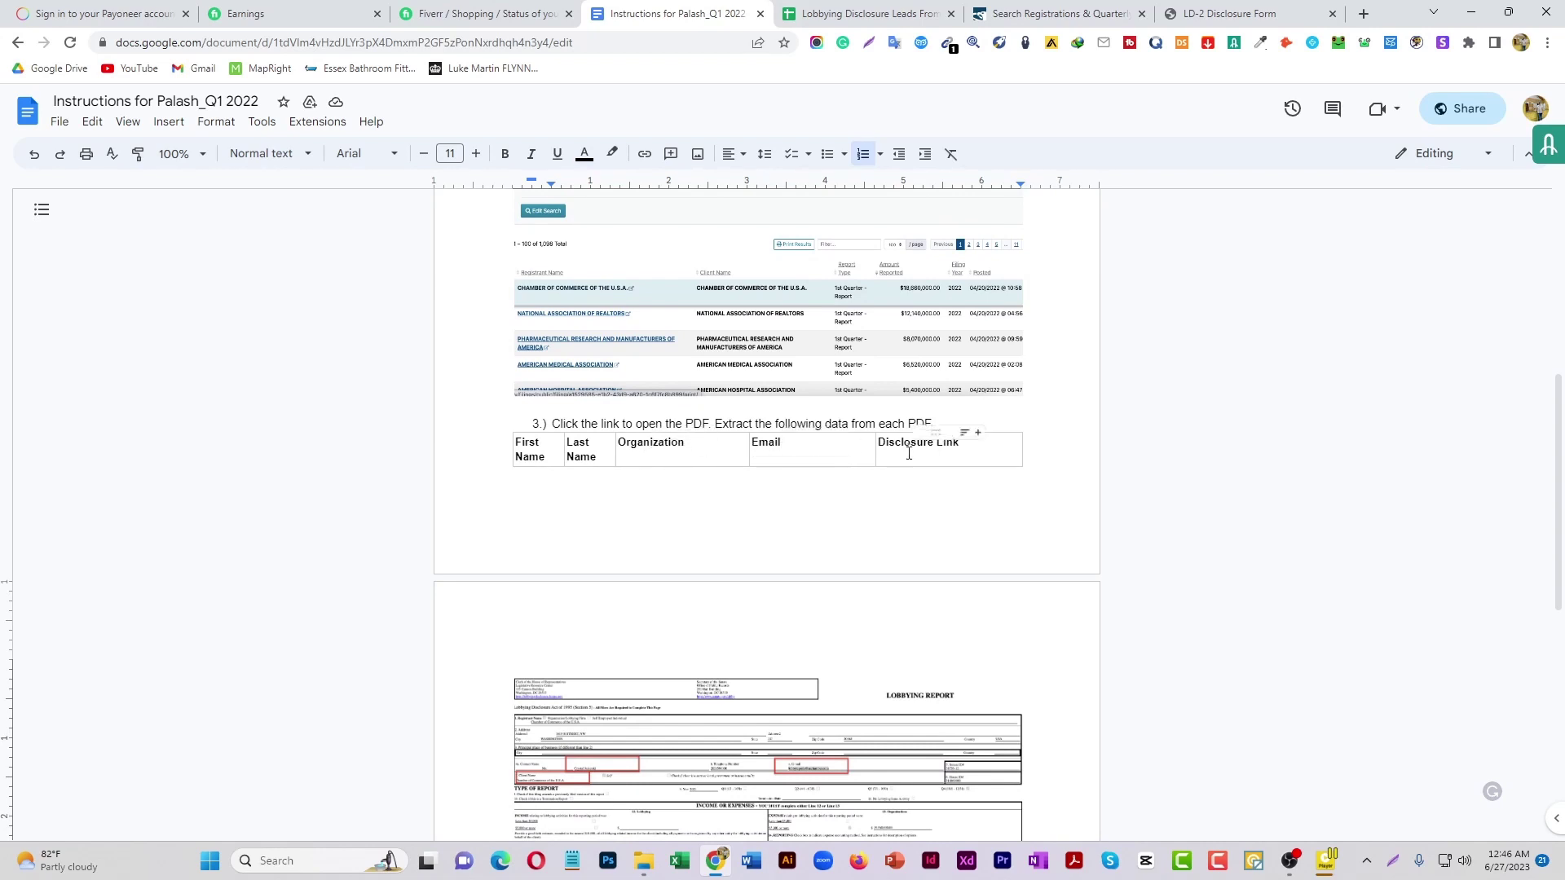
left_click(759, 14)
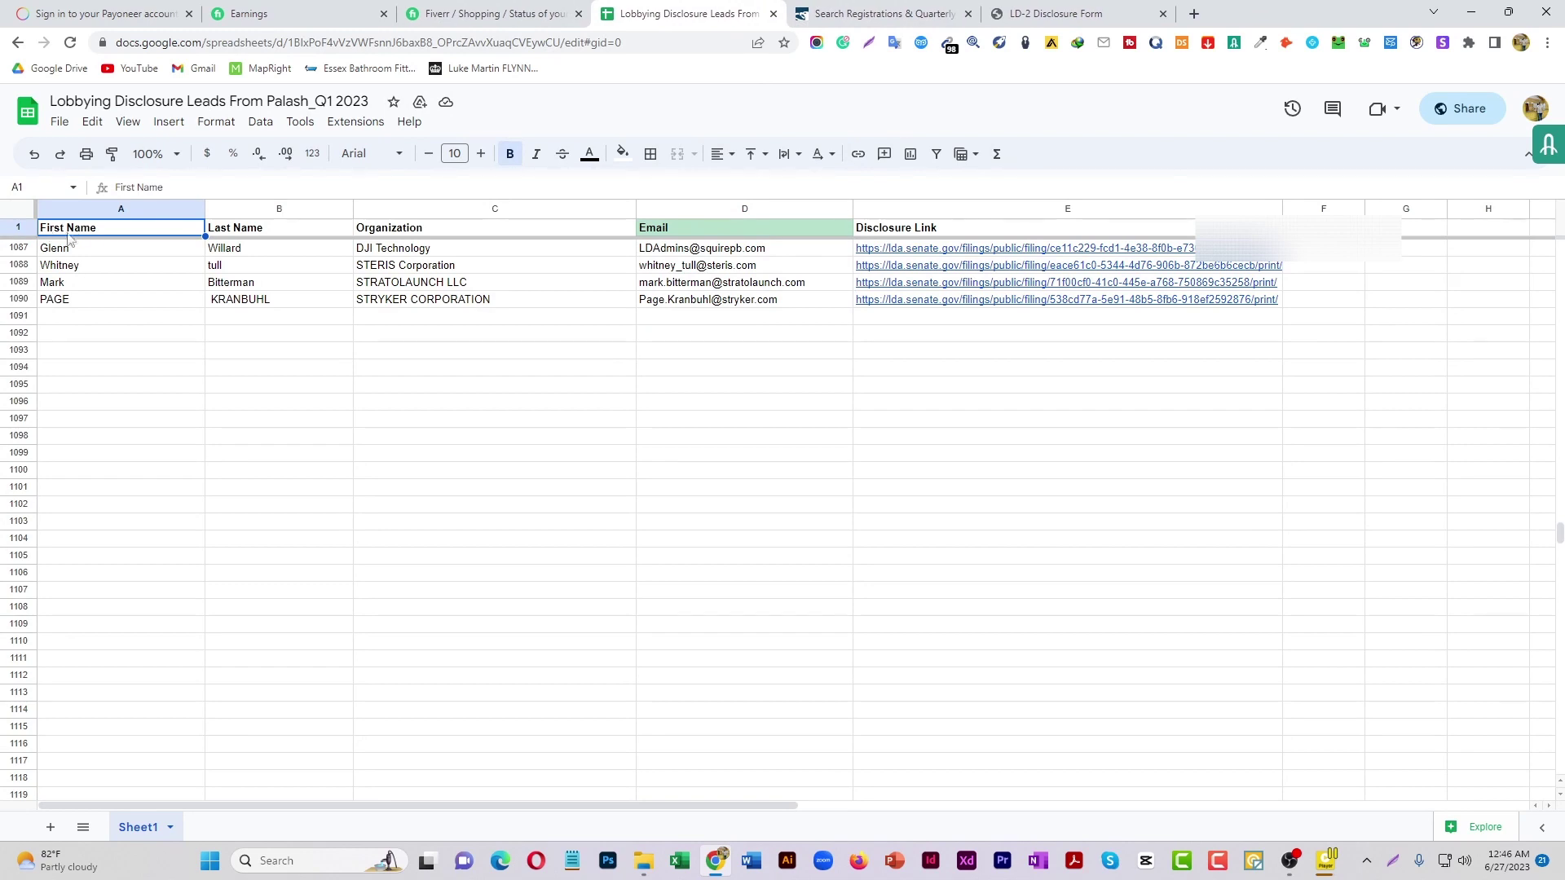
- Copy the First Name through Disclosure Link headers, close the leads sheet, and create a new Google Sheet from Drive
left_click_drag(186, 231, 939, 220)
key("ctrl+c")
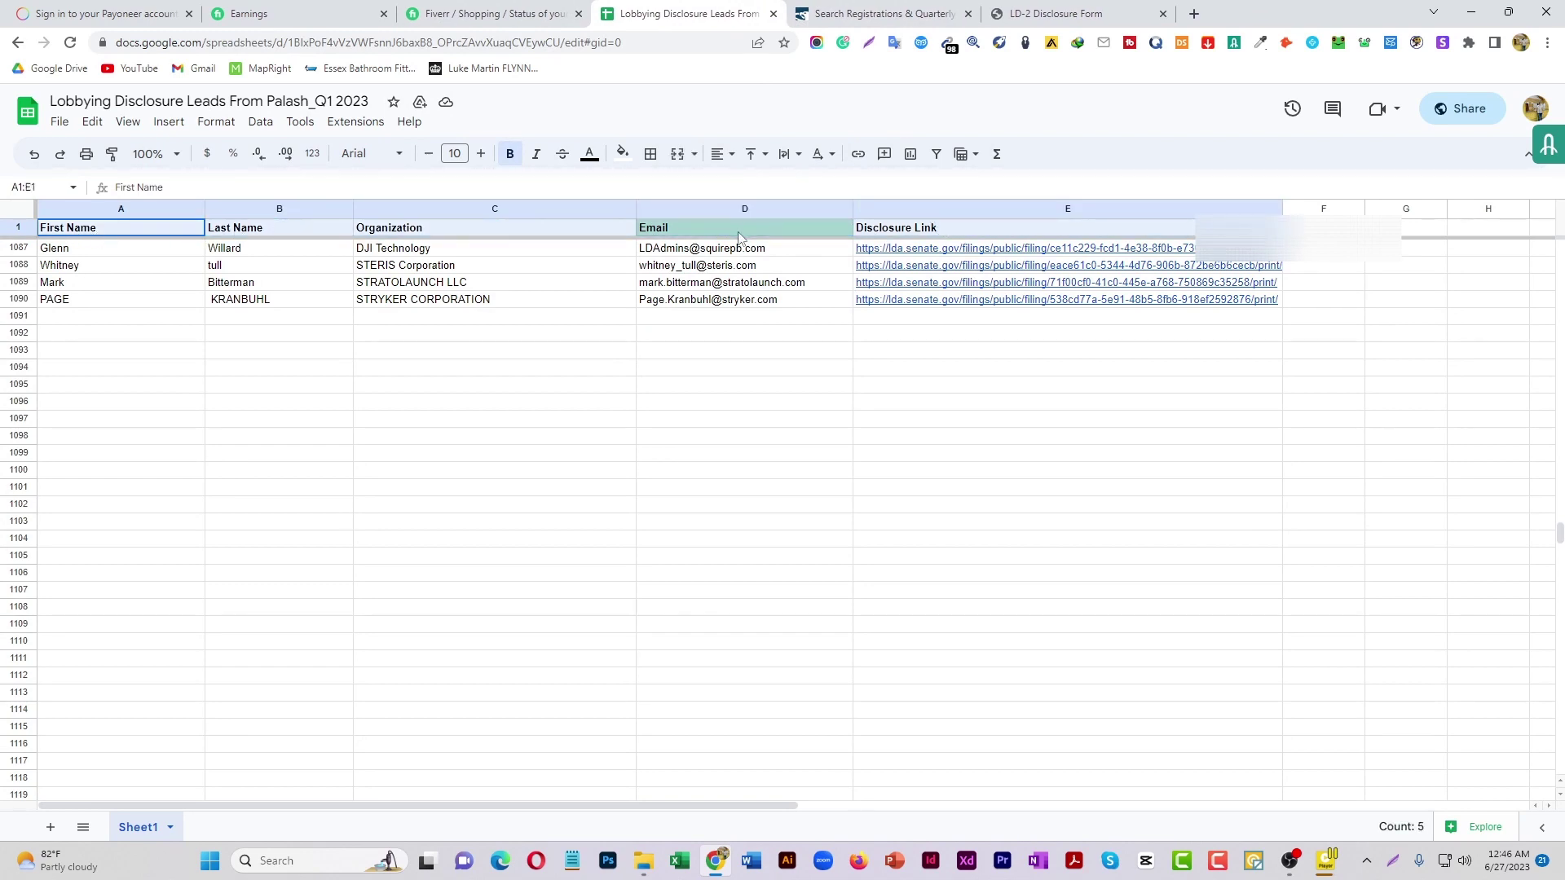
left_click(774, 14)
key("ctrl+t")
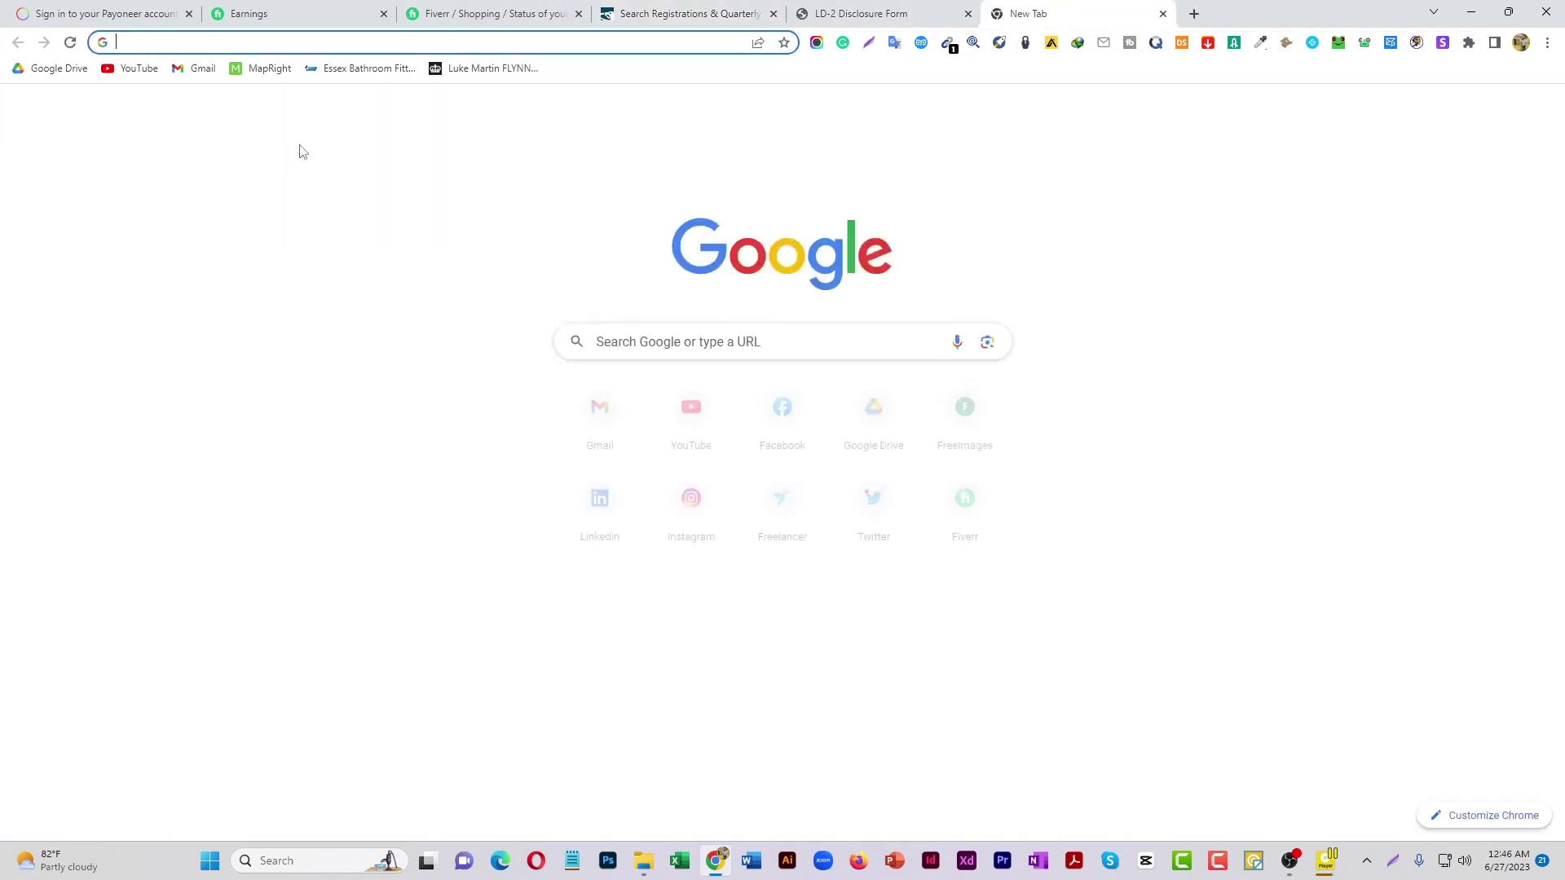
left_click(895, 423)
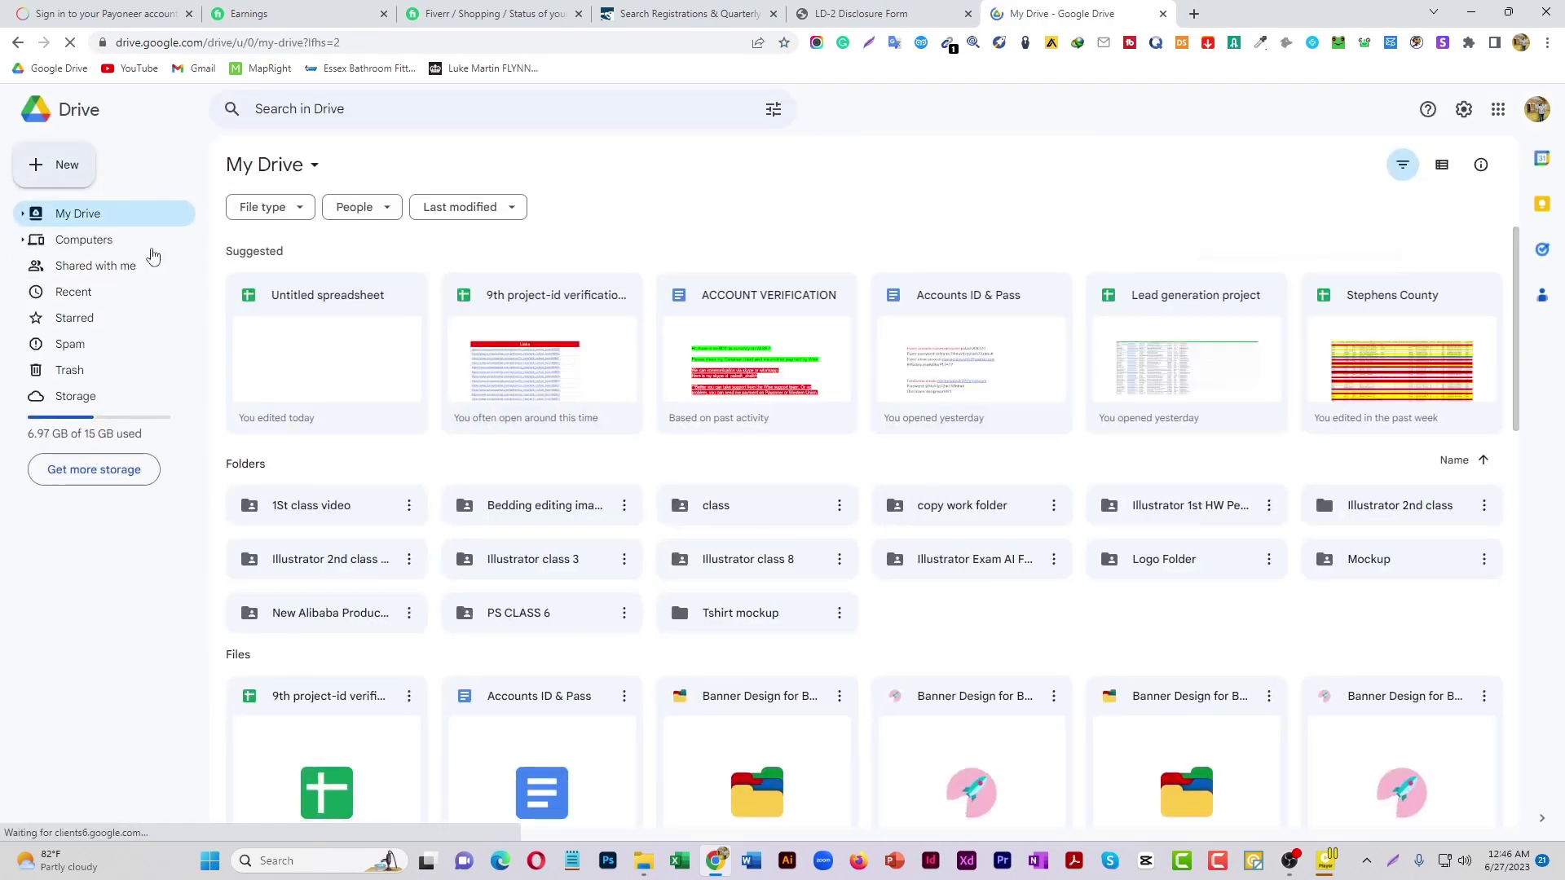
key("c")
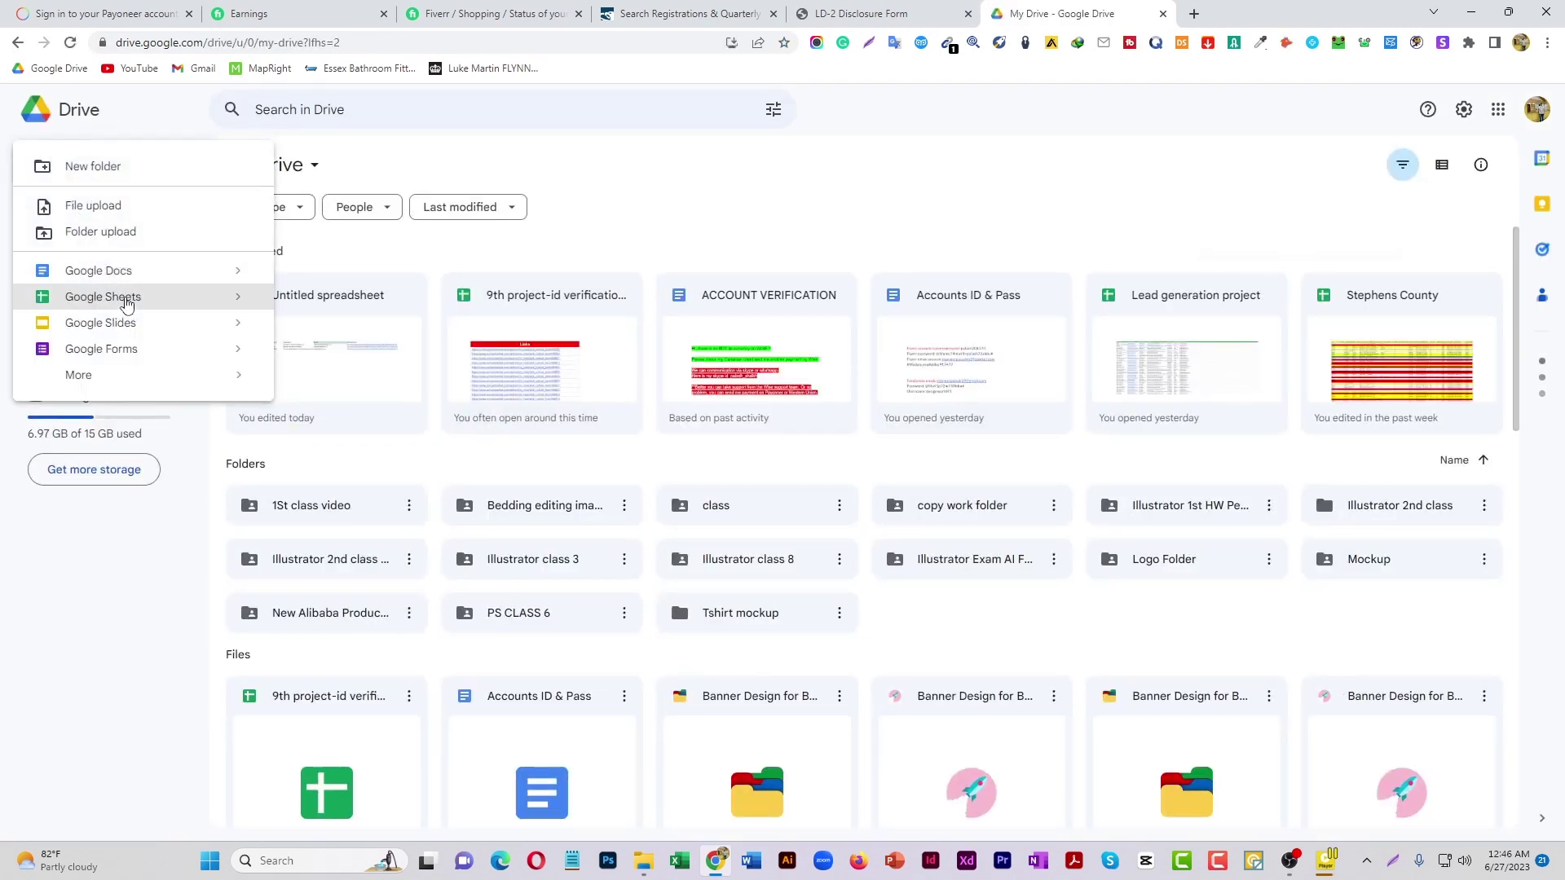
left_click(128, 304)
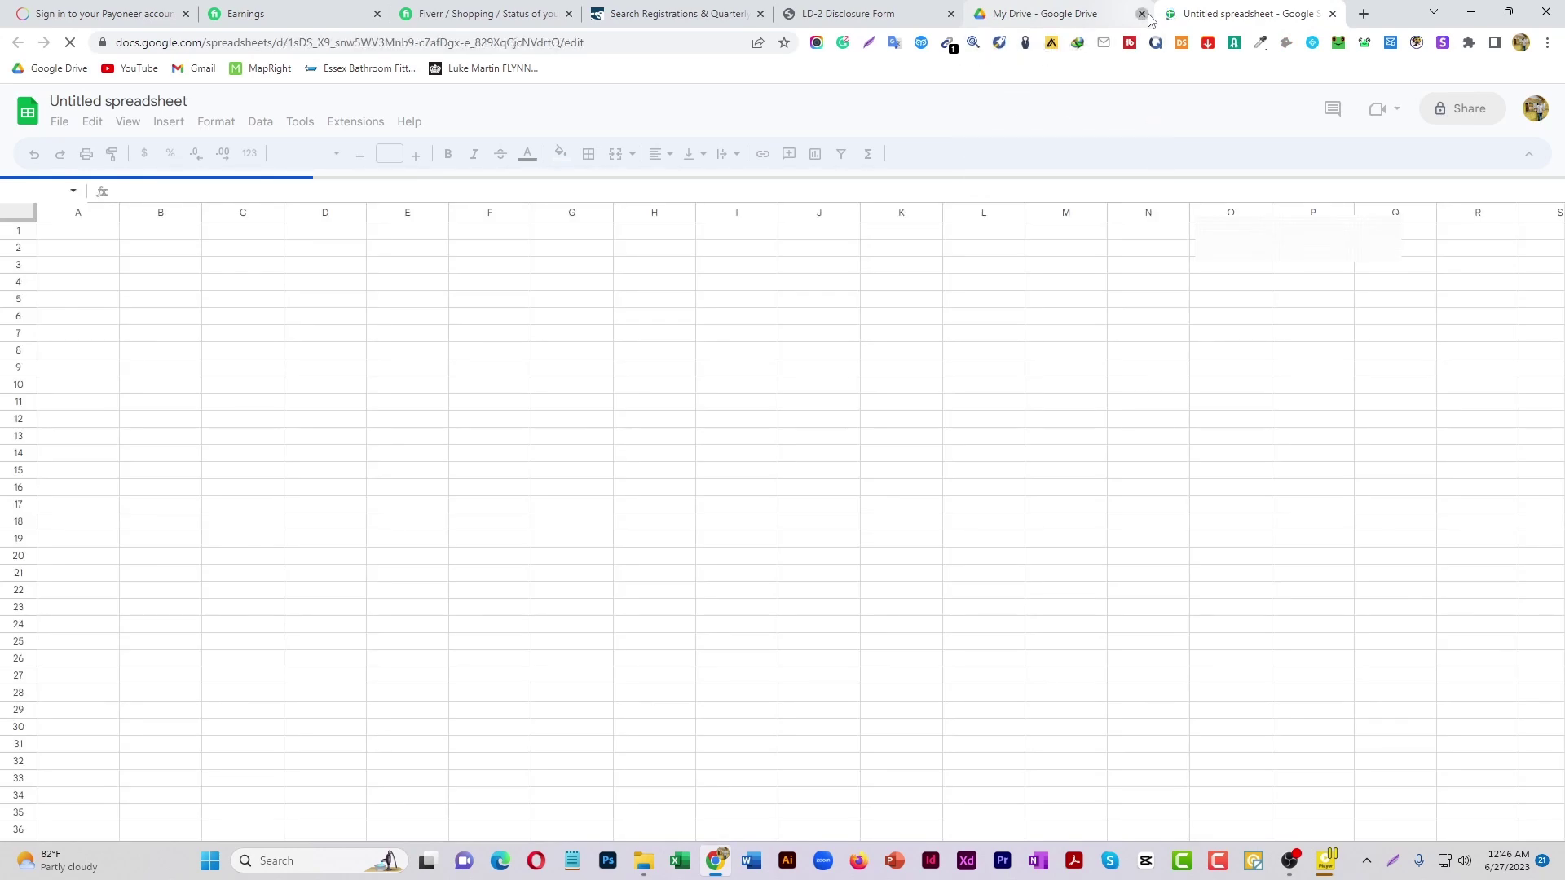
- Paste the five lead headers into row 1 and widen the Disclosure Link and Email columns
left_click(1141, 14)
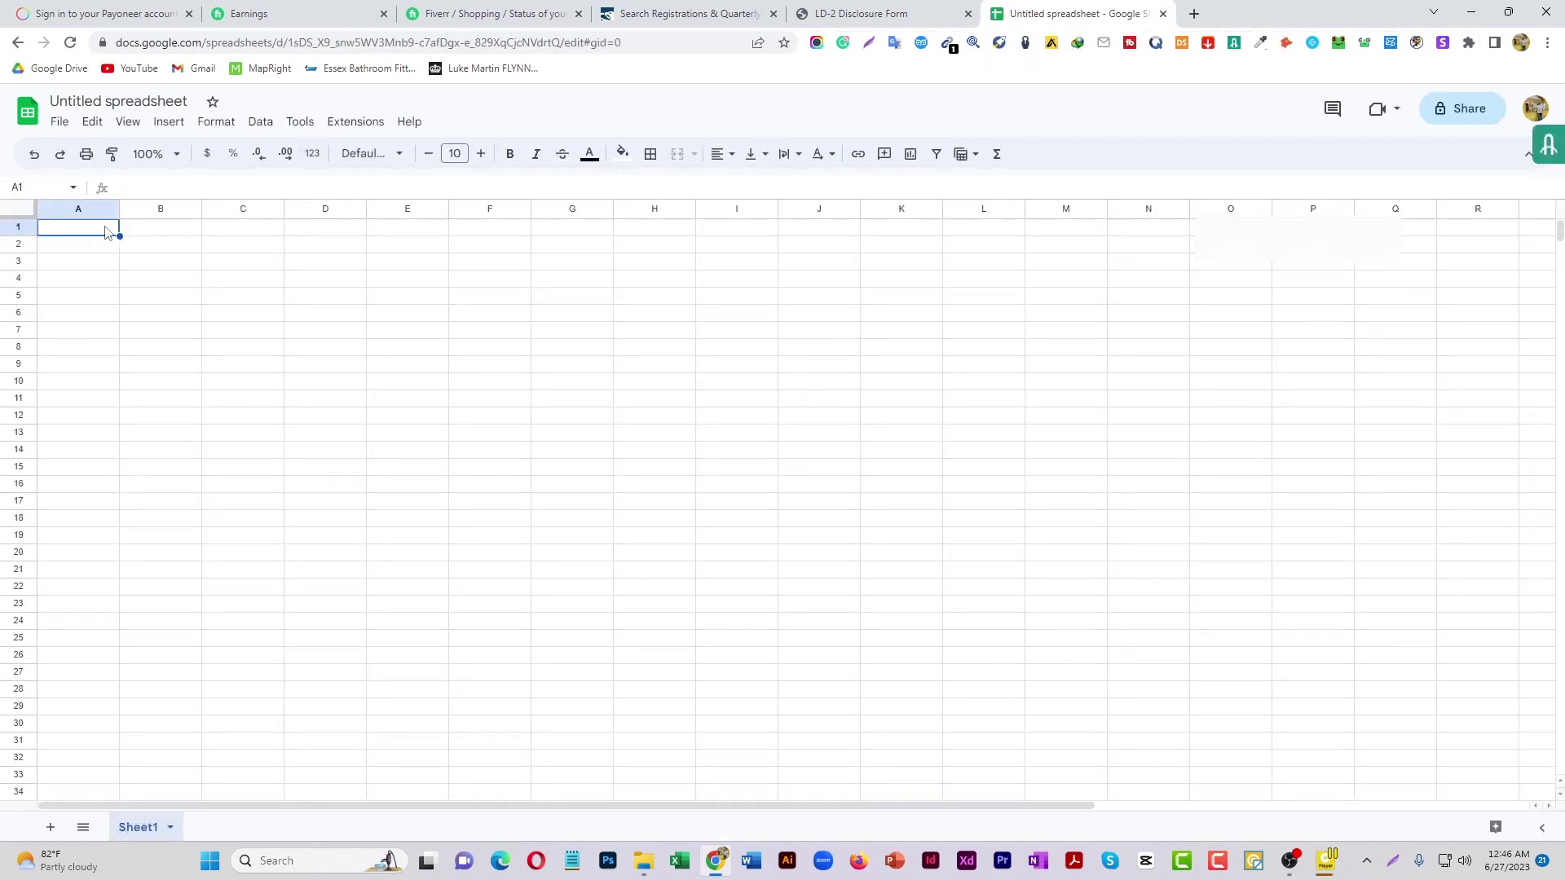
key("ctrl+v")
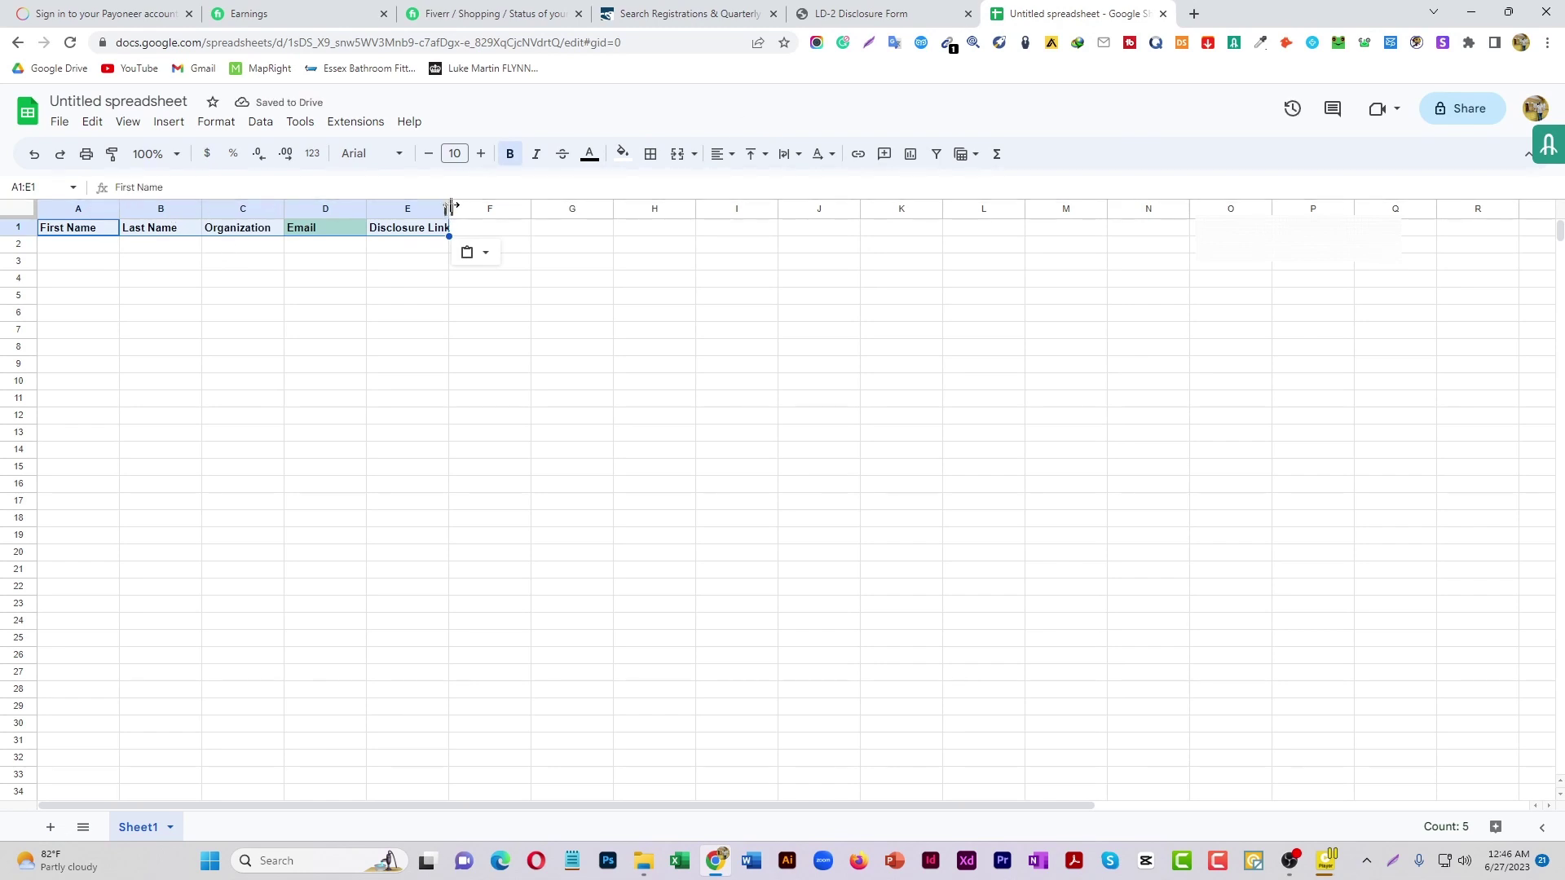
left_click_drag(453, 207, 869, 241)
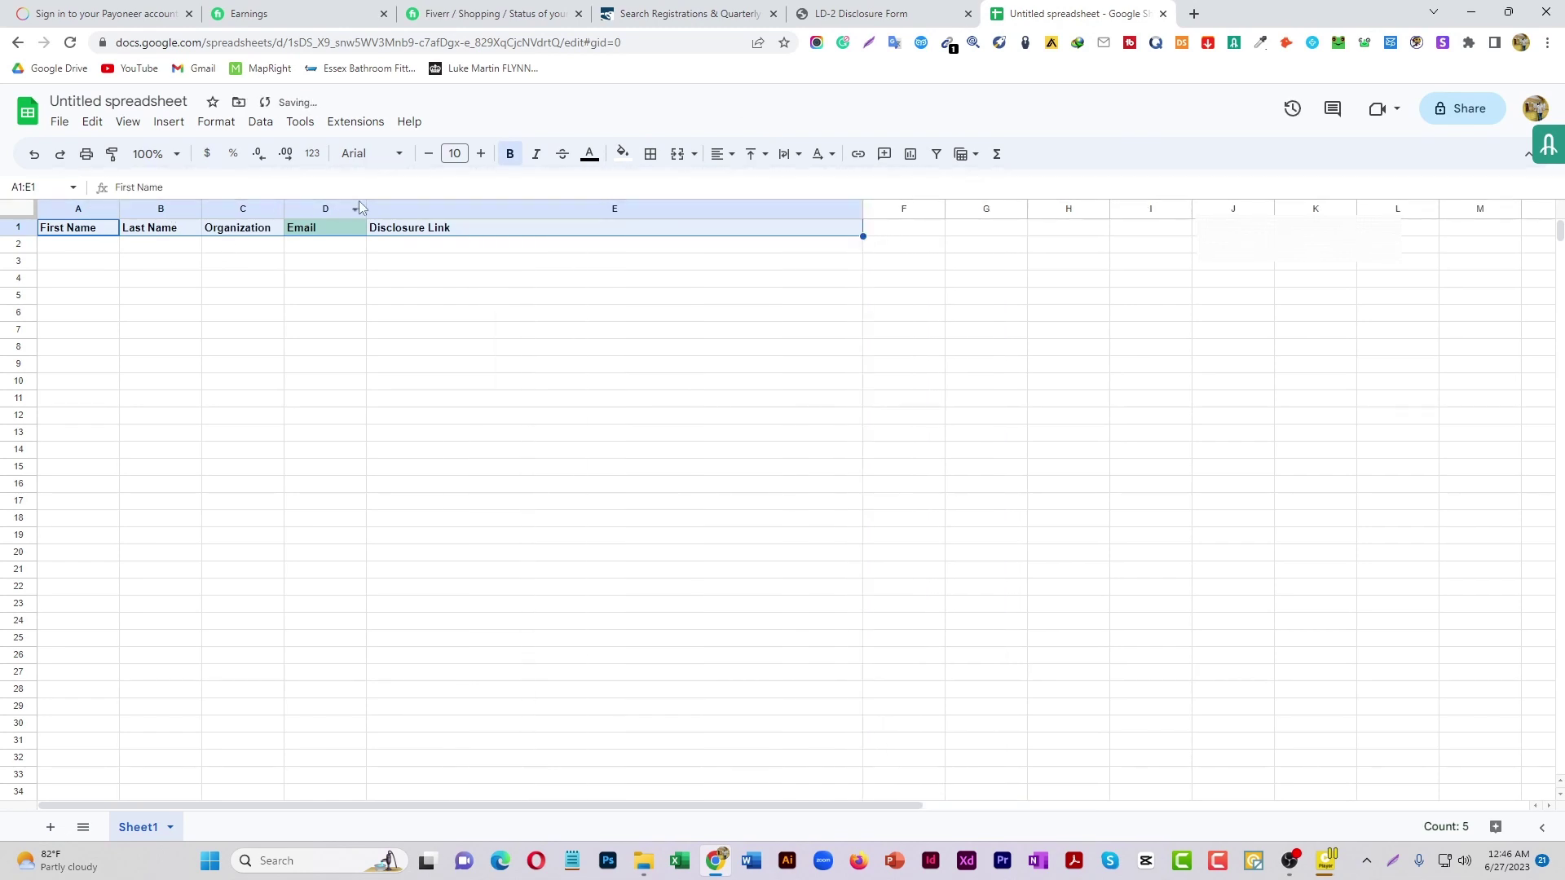
left_click_drag(368, 207, 558, 212)
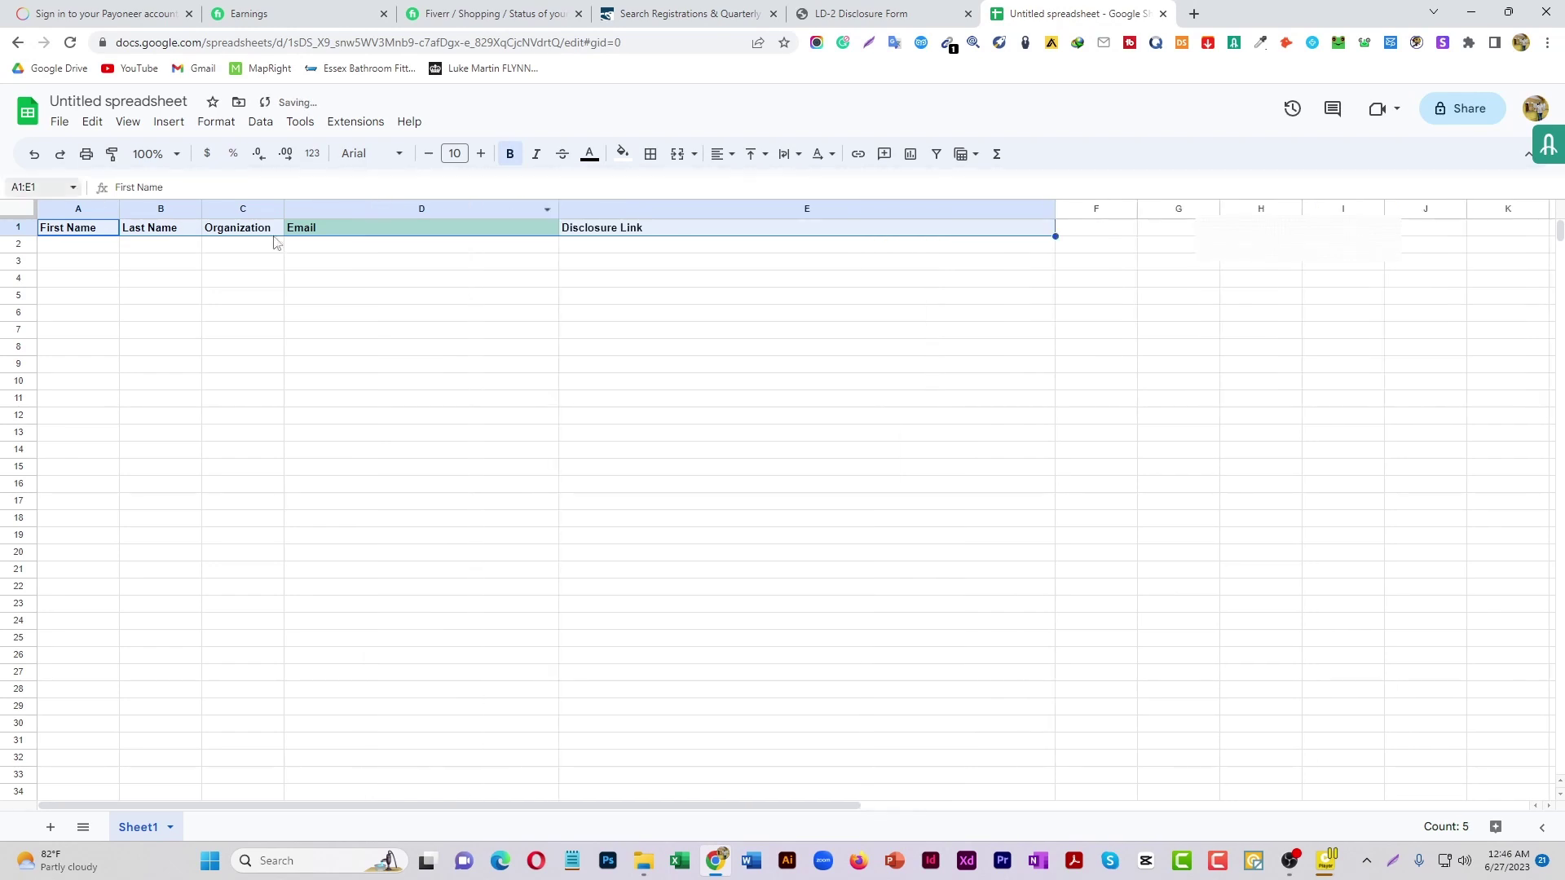
- Widen the Organization, First Name and Last Name columns
left_click(261, 210)
left_click_drag(285, 209, 389, 234)
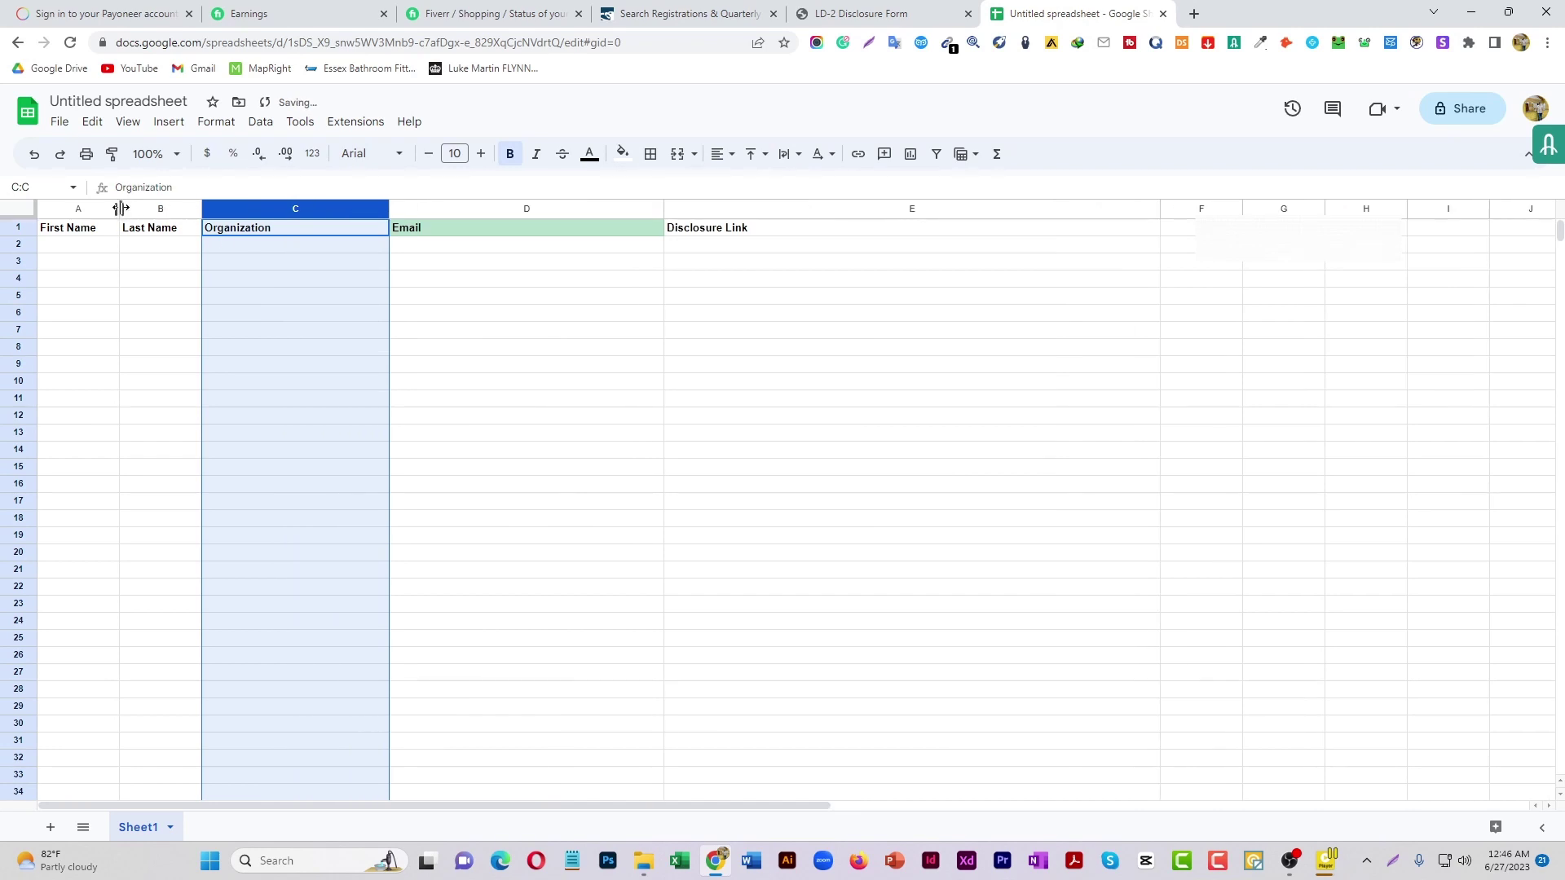
left_click(96, 210)
left_click_drag(122, 207, 276, 208)
left_click(207, 209)
left_click(92, 247)
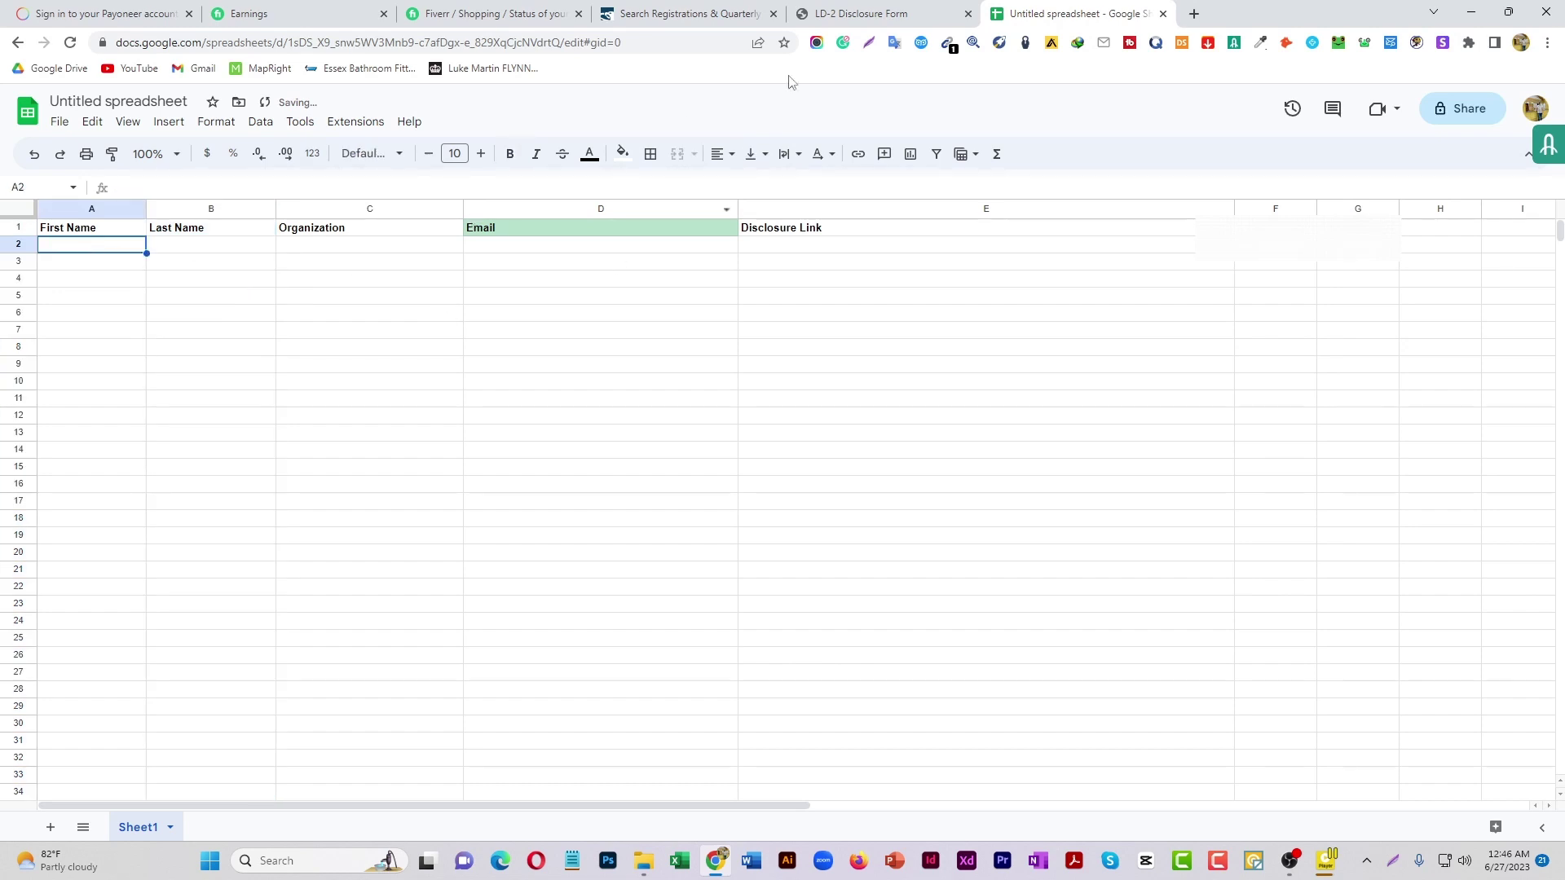
left_click(637, 15)
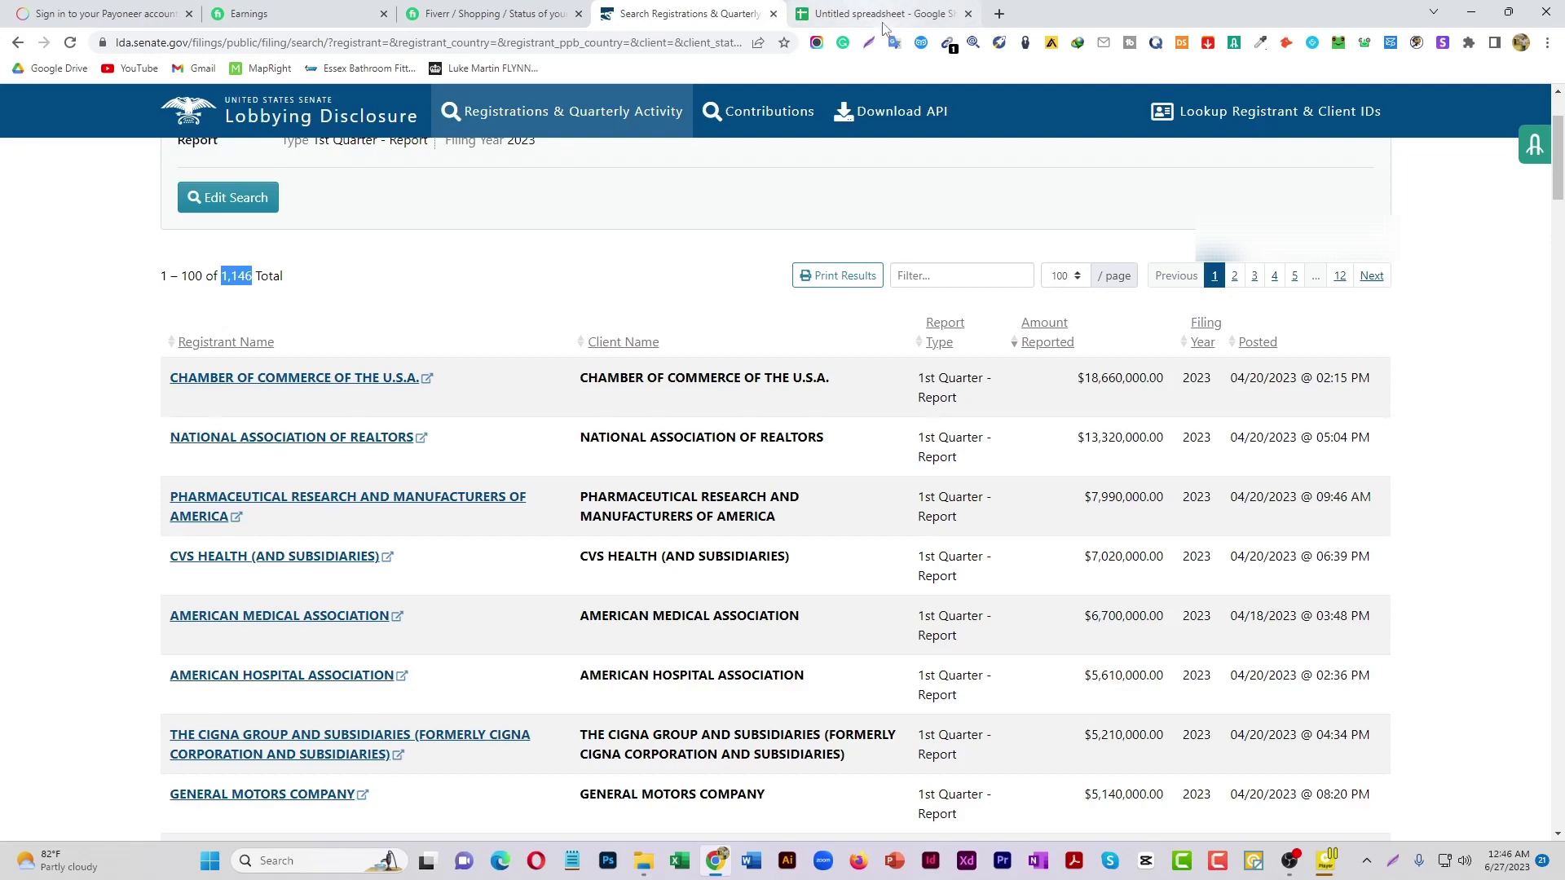
- Open the Chamber of Commerce of the U.S.A. lobbying report from the search results
left_click_drag(884, 28, 689, 25)
left_click(880, 14)
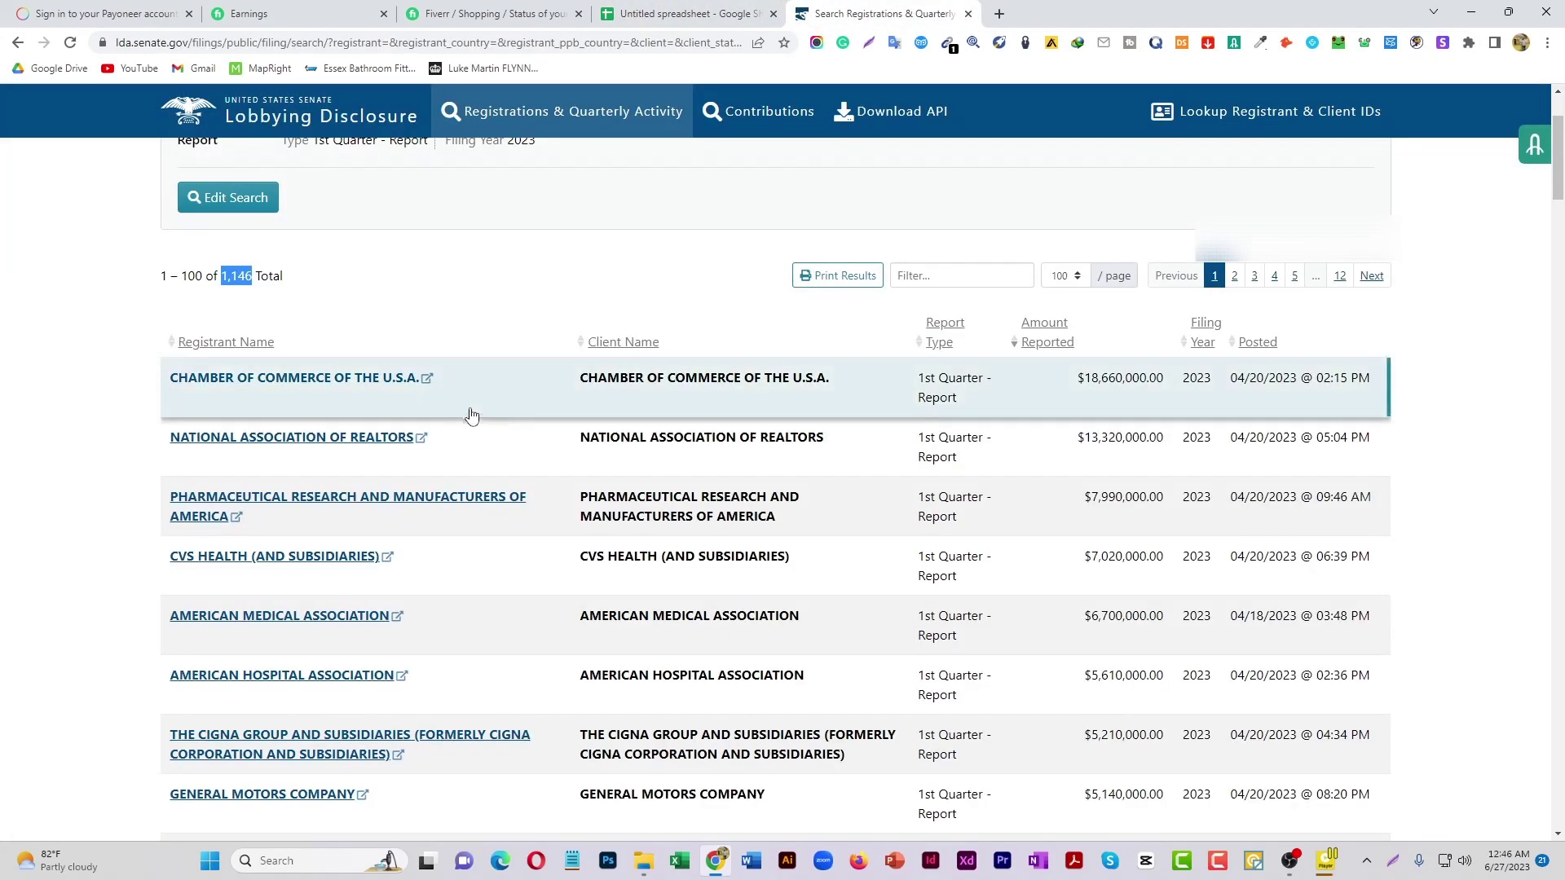
right_click(336, 380)
left_click(366, 397)
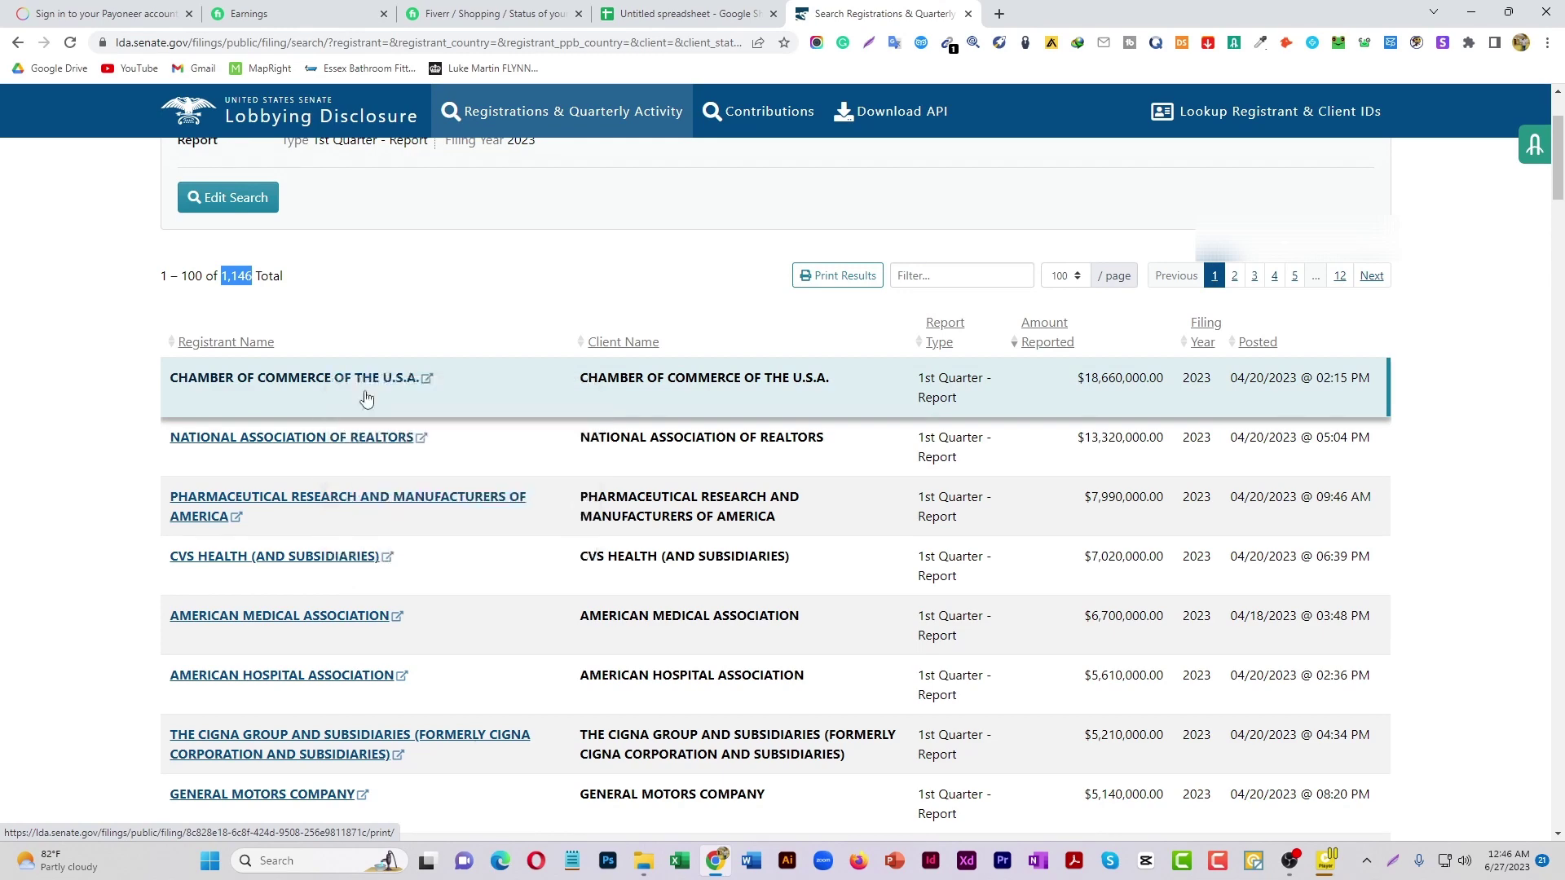
left_click(366, 397)
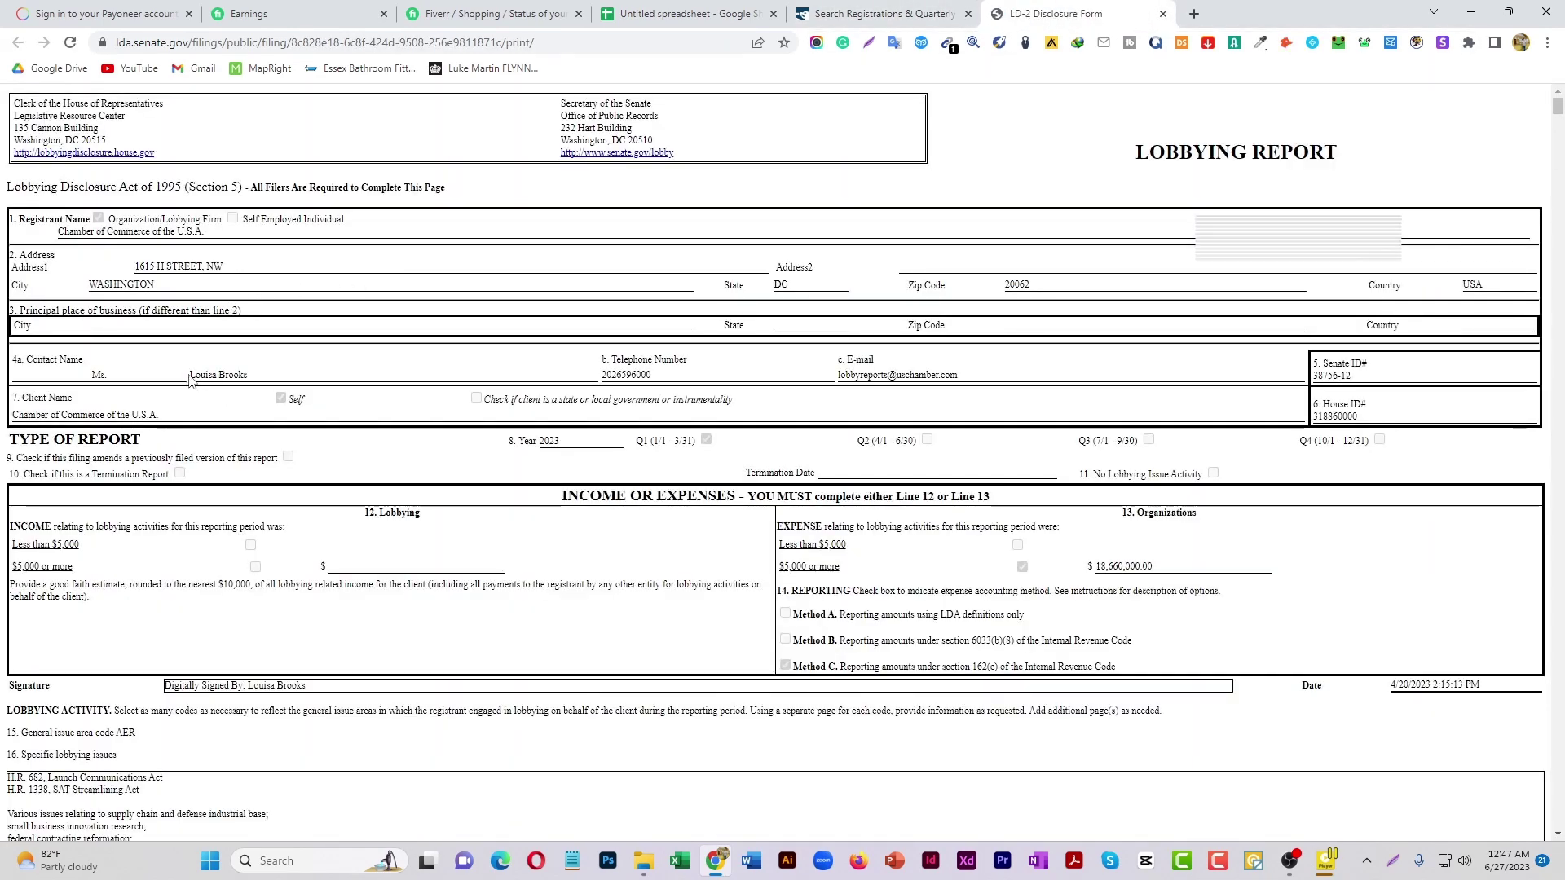
- Fill the contact's first and last name from the report into A2 and B2
left_click_drag(190, 375, 221, 374)
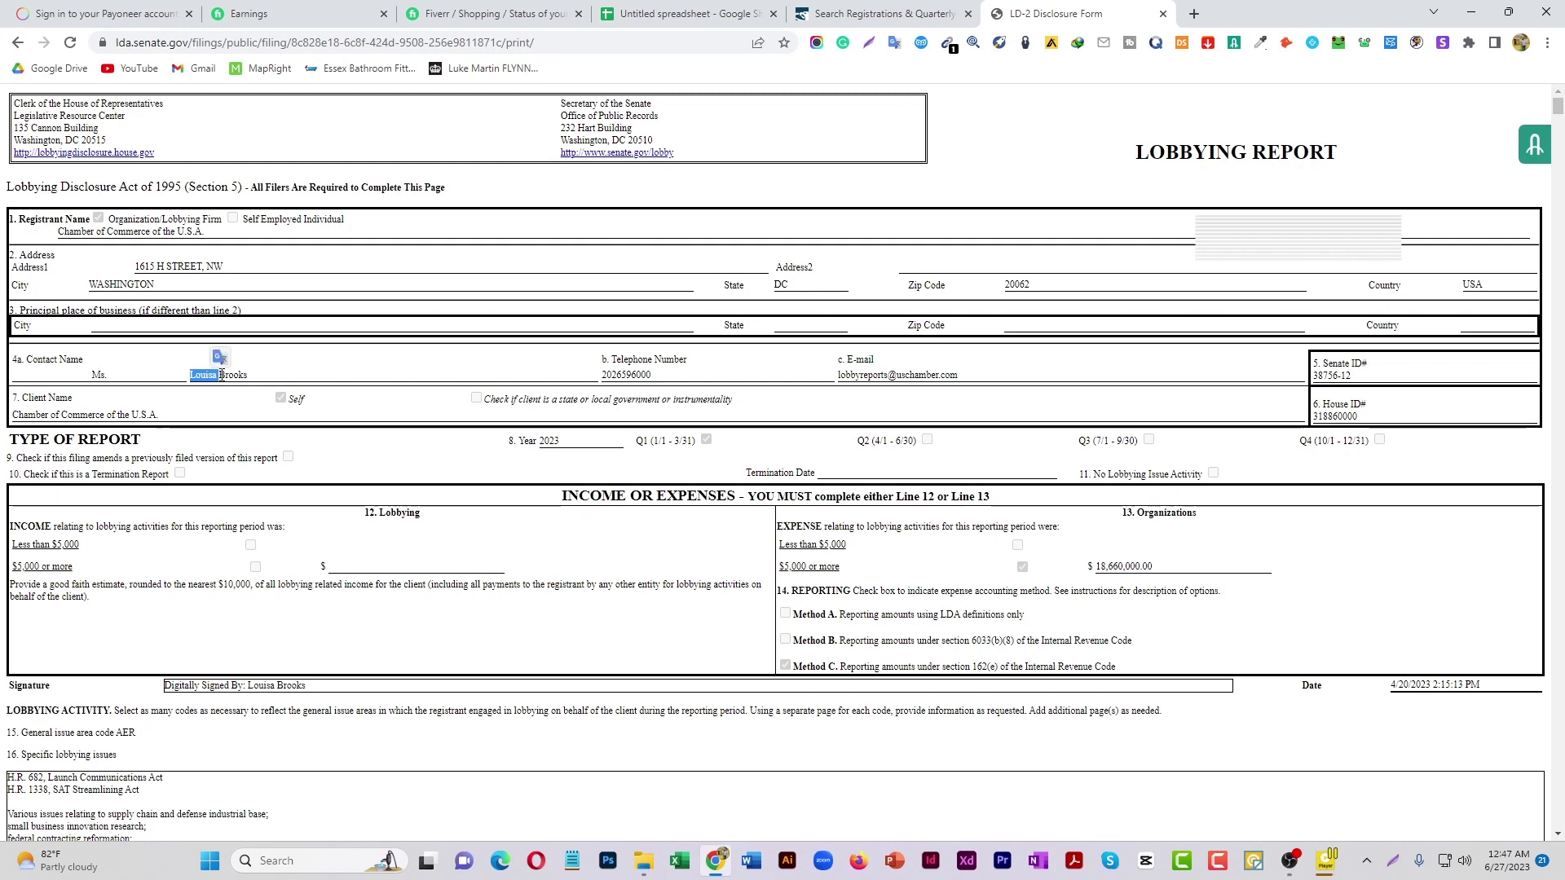
key("ctrl+4")
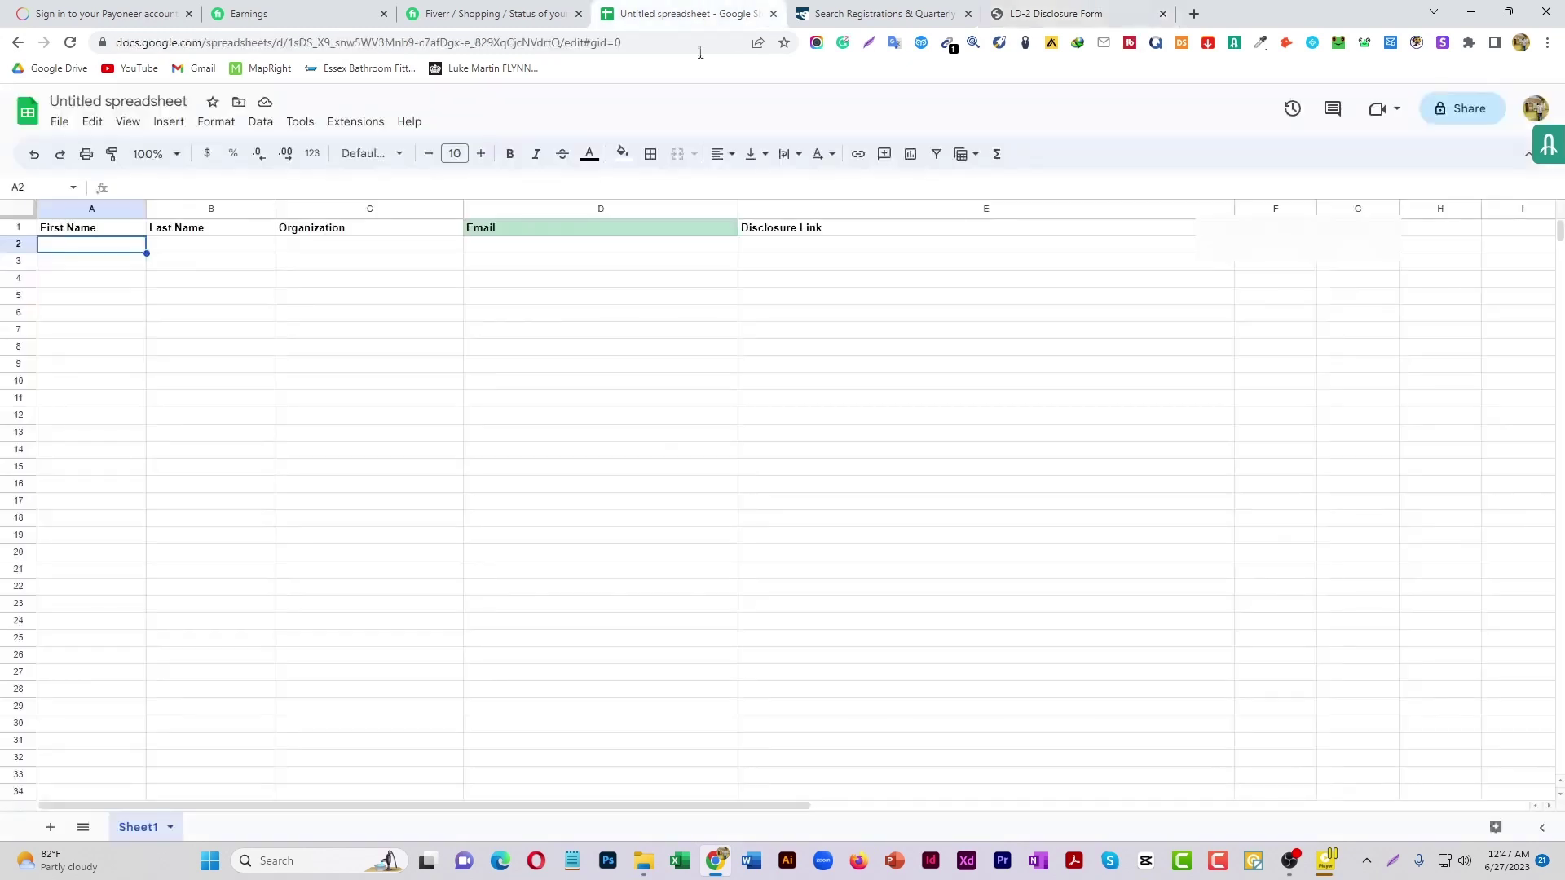
double_click(128, 245)
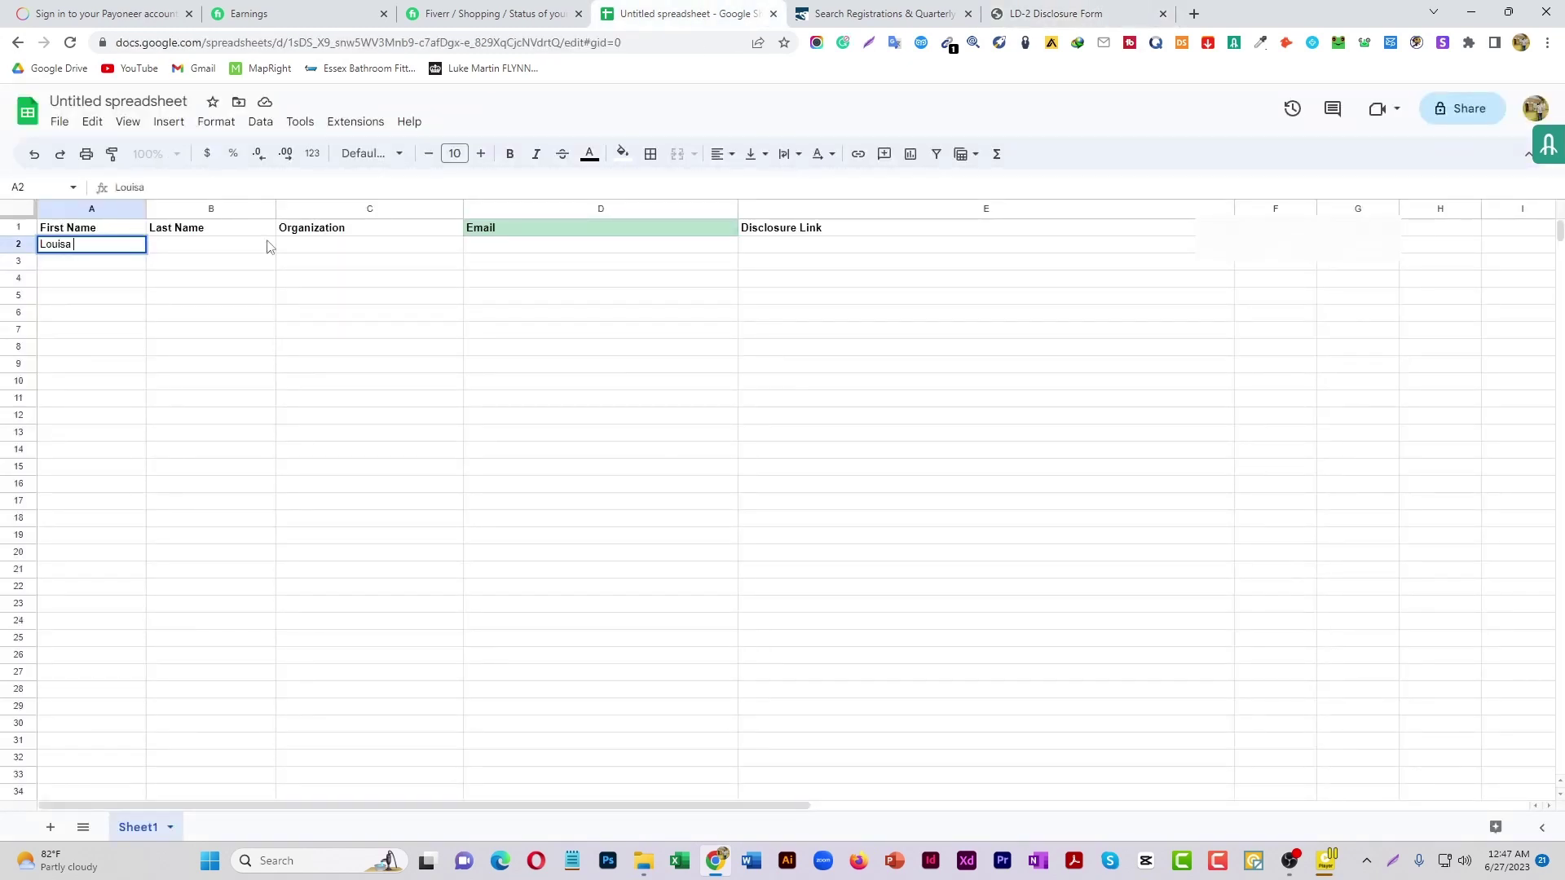
key("ctrl+6")
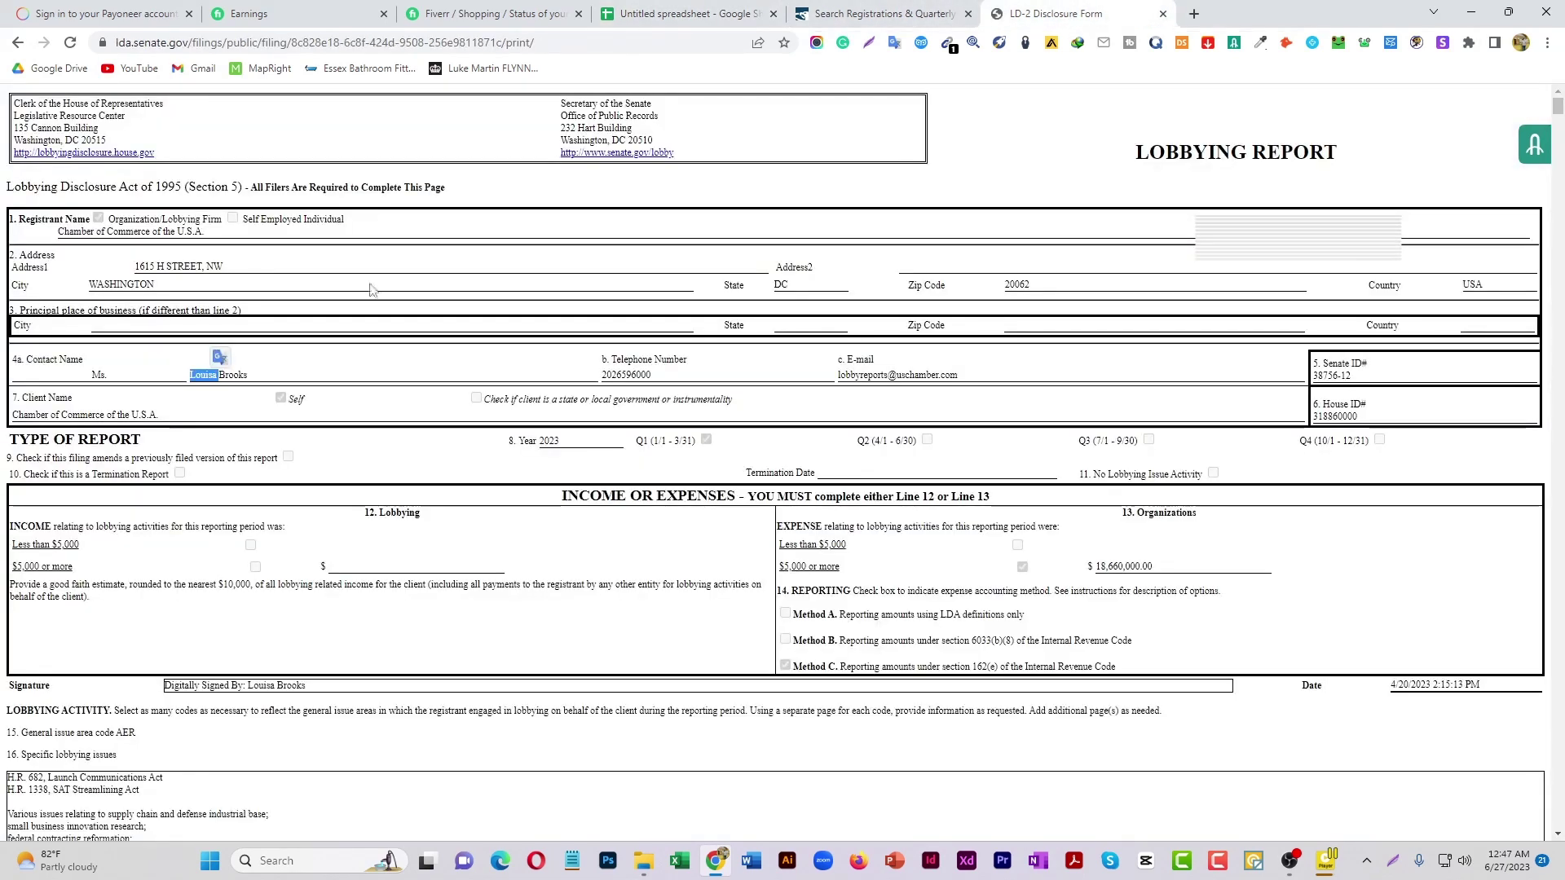
double_click(234, 375)
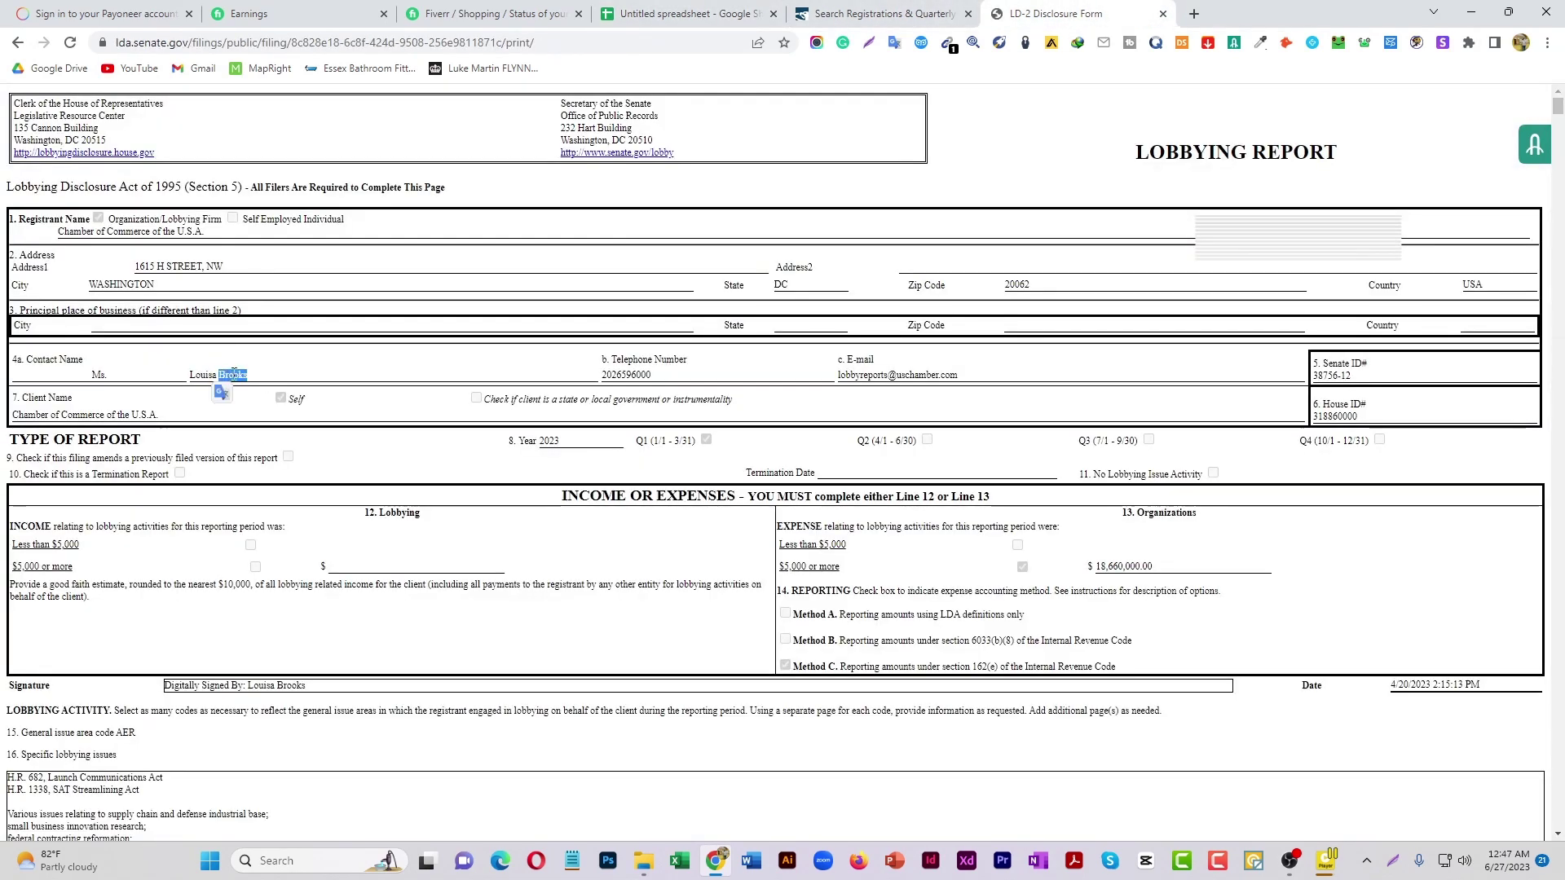
key("ctrl+4")
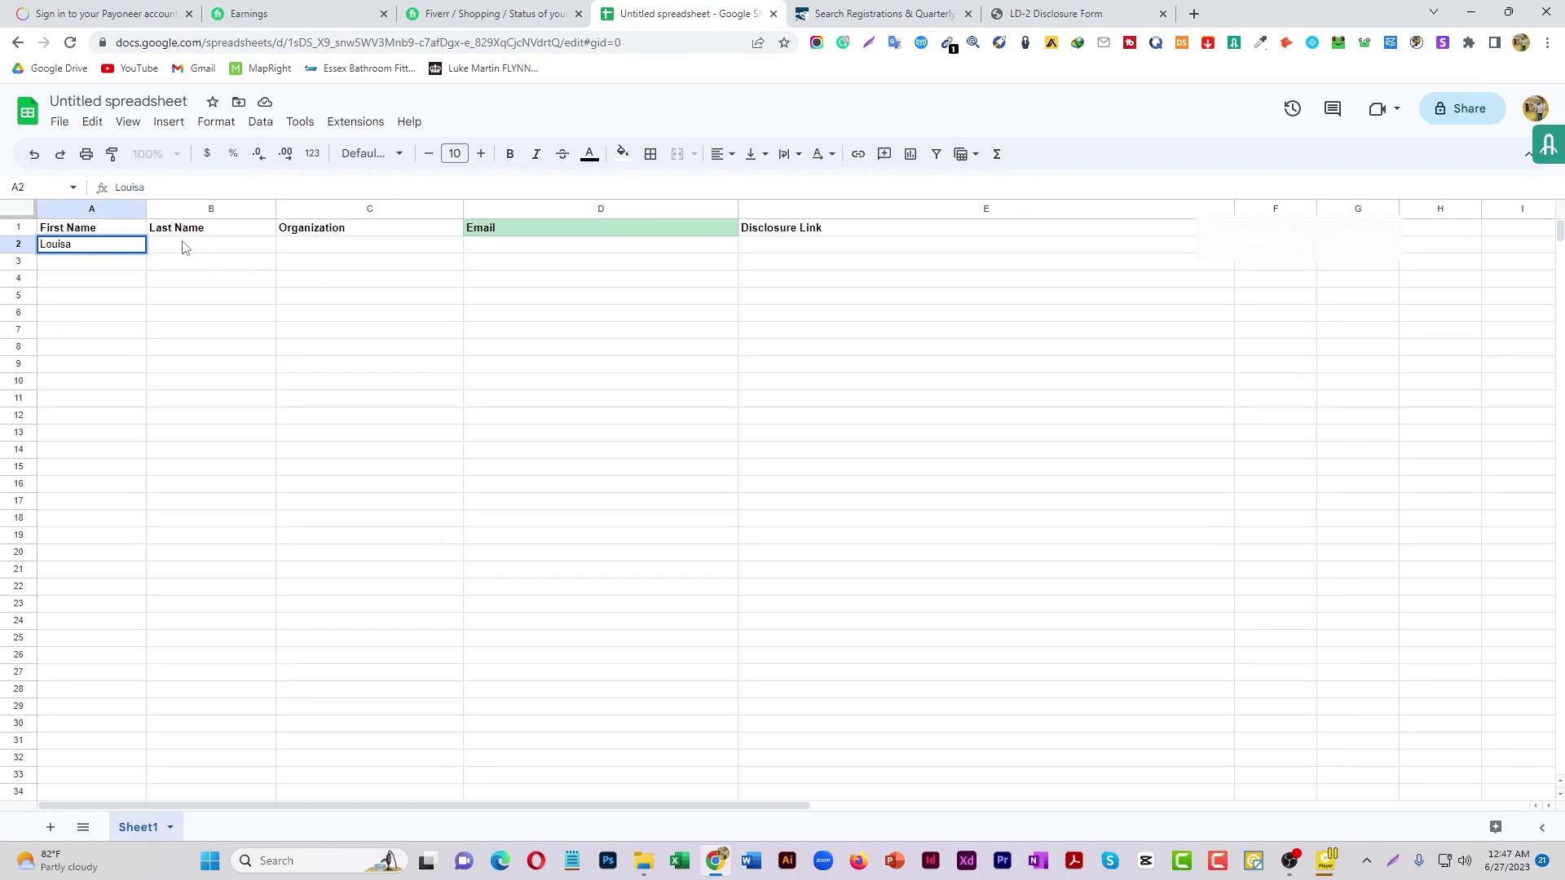
double_click(184, 245)
left_click(344, 252)
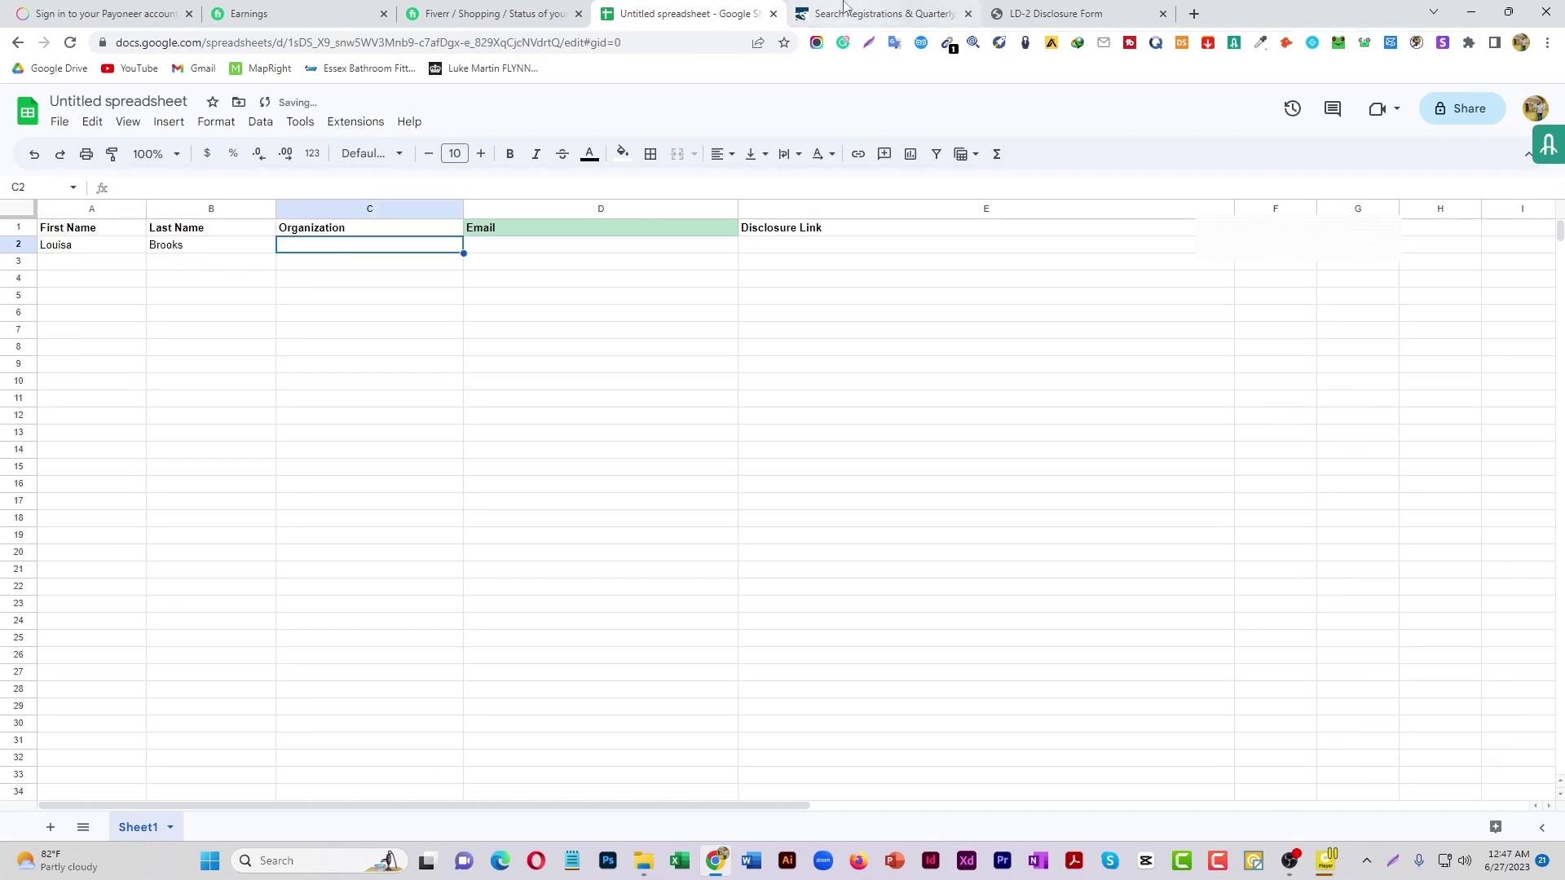
- Paste Chamber of Commerce of the U.S.A. into C2 and widen column C to fit
key("ctrl+Tab")
key("ctrl+Tab")
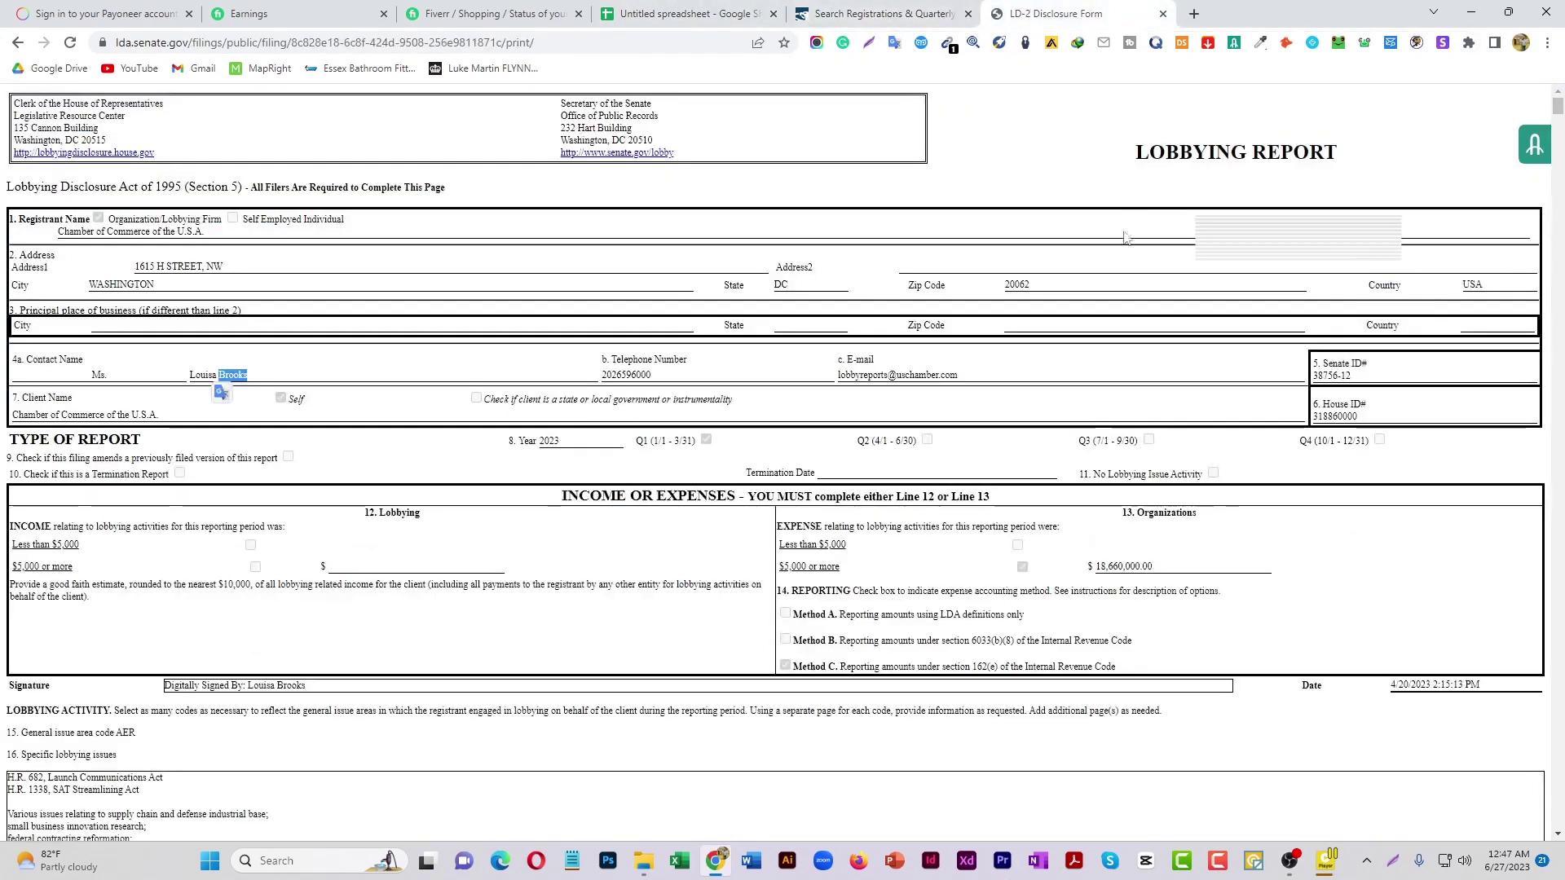
triple_click(95, 414)
key("ctrl+c")
key("ctrl+shift+Tab")
key("ctrl+shift+Tab")
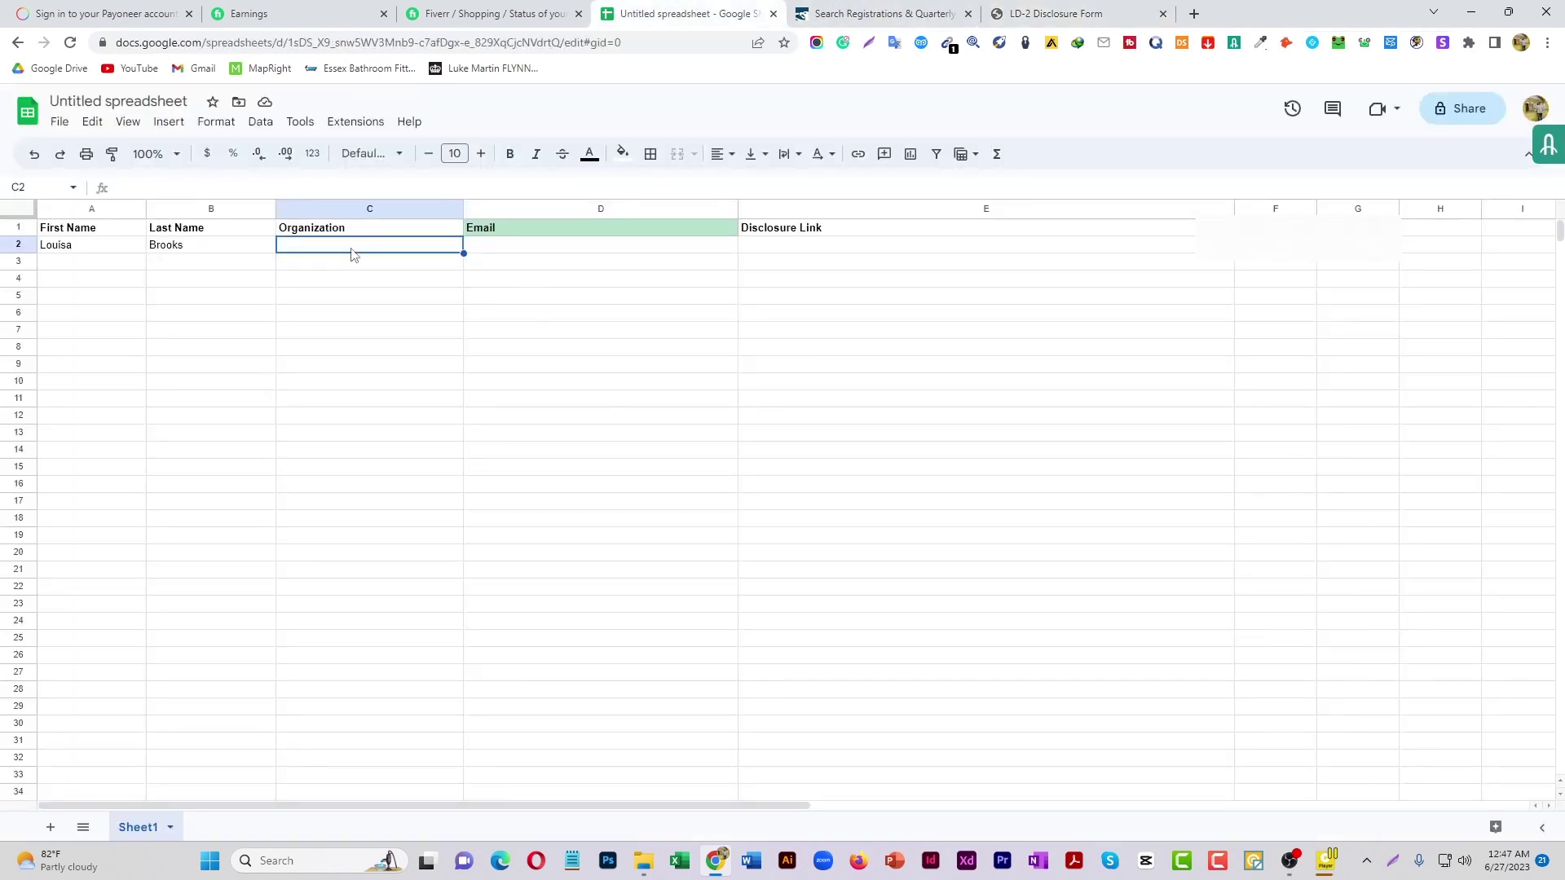
double_click(353, 248)
key("ctrl+v")
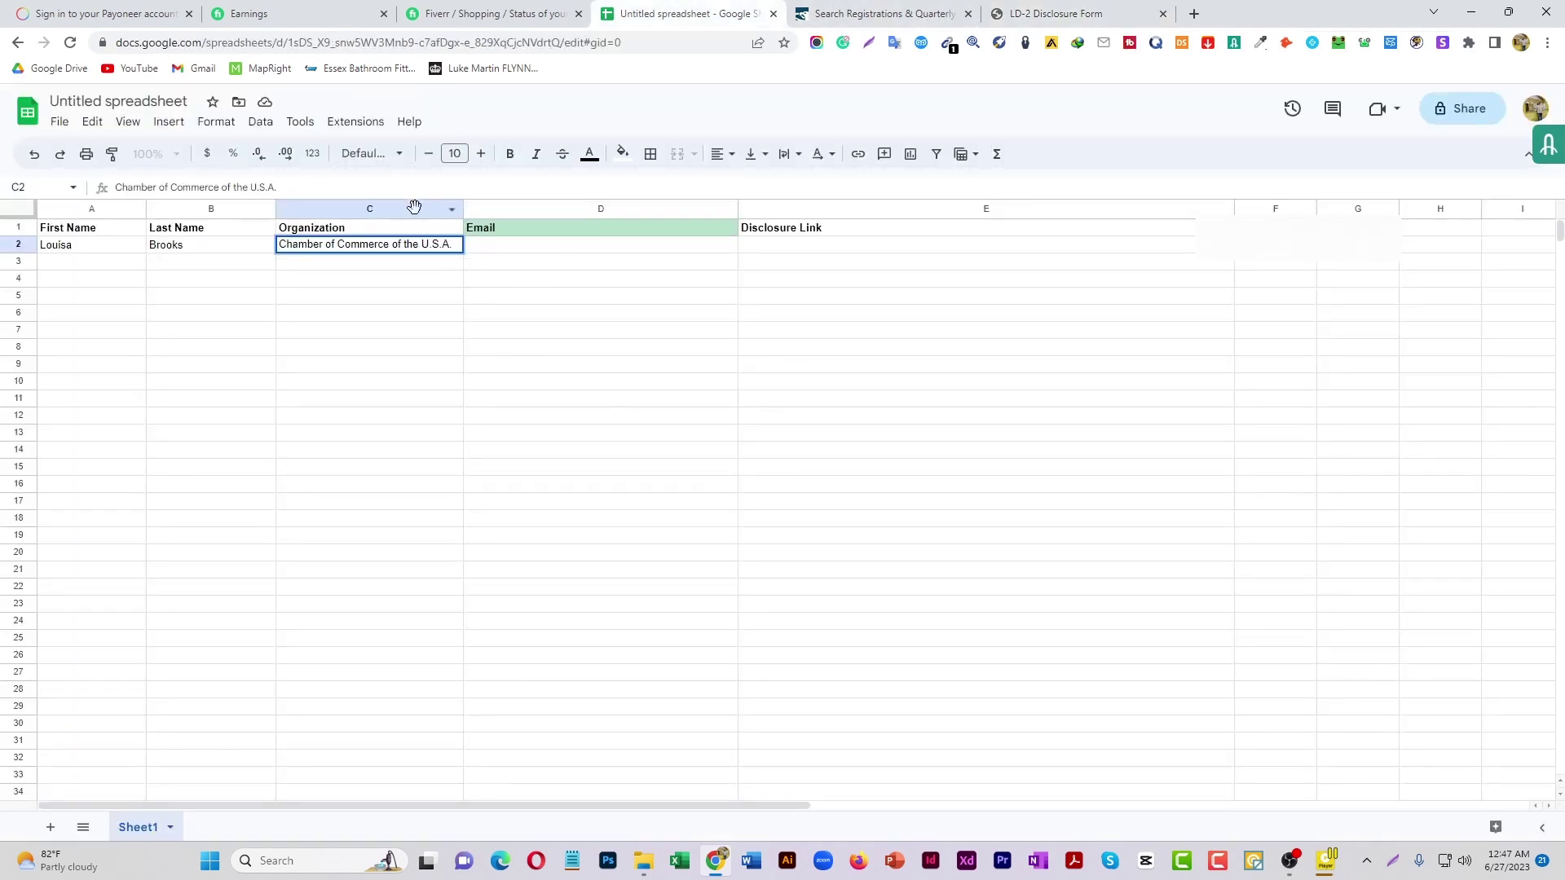
left_click(414, 207)
left_click_drag(465, 208, 517, 209)
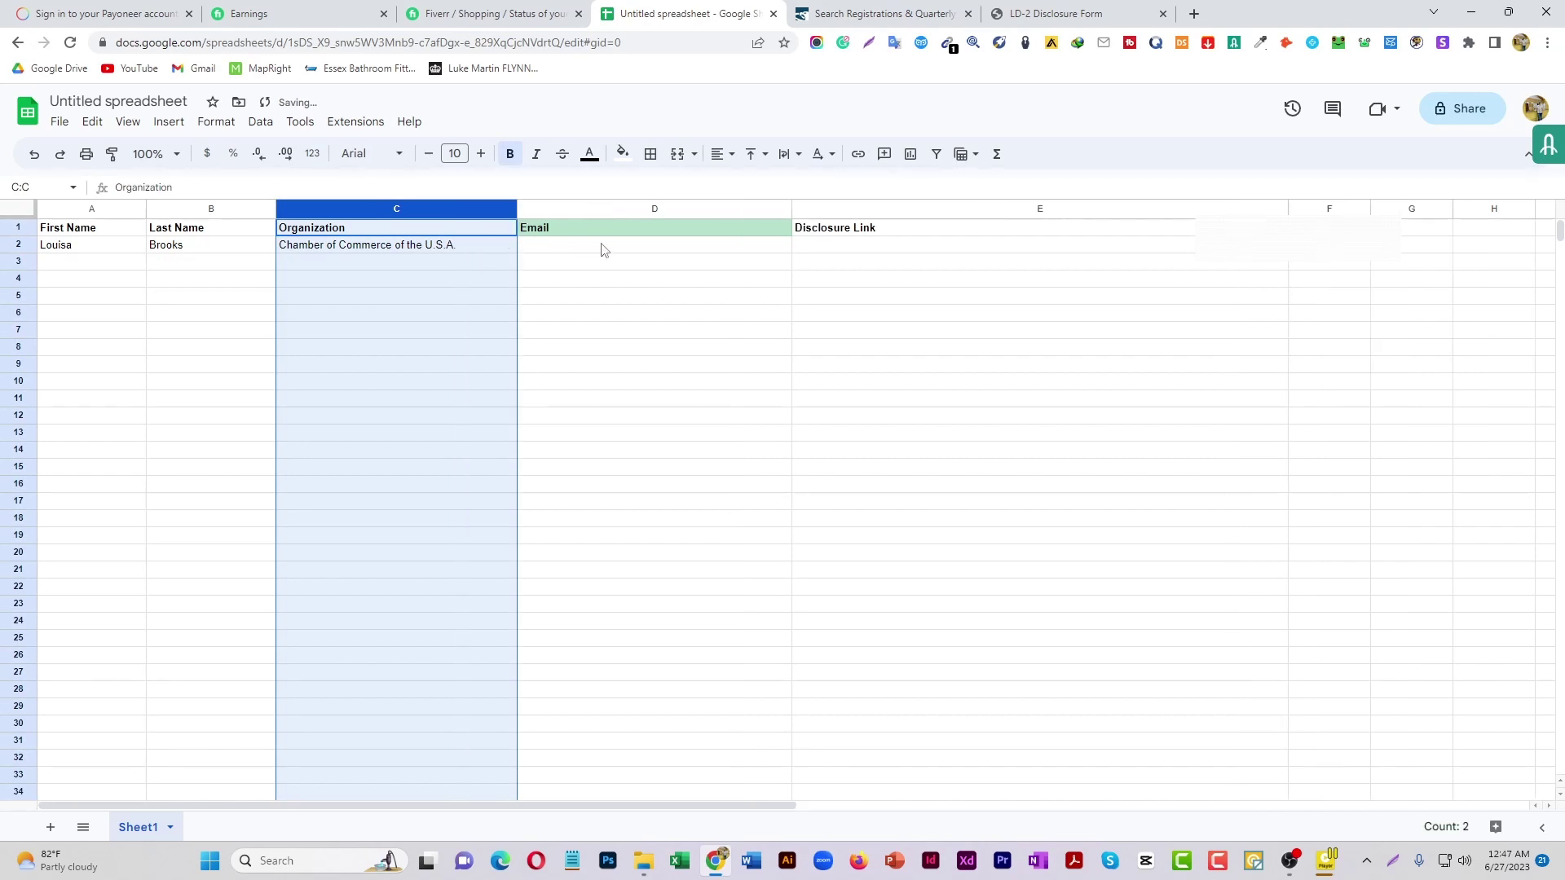
- Copy the contact's e-mail from the report into D2
left_click(601, 246)
left_click(899, 9)
left_click(1059, 13)
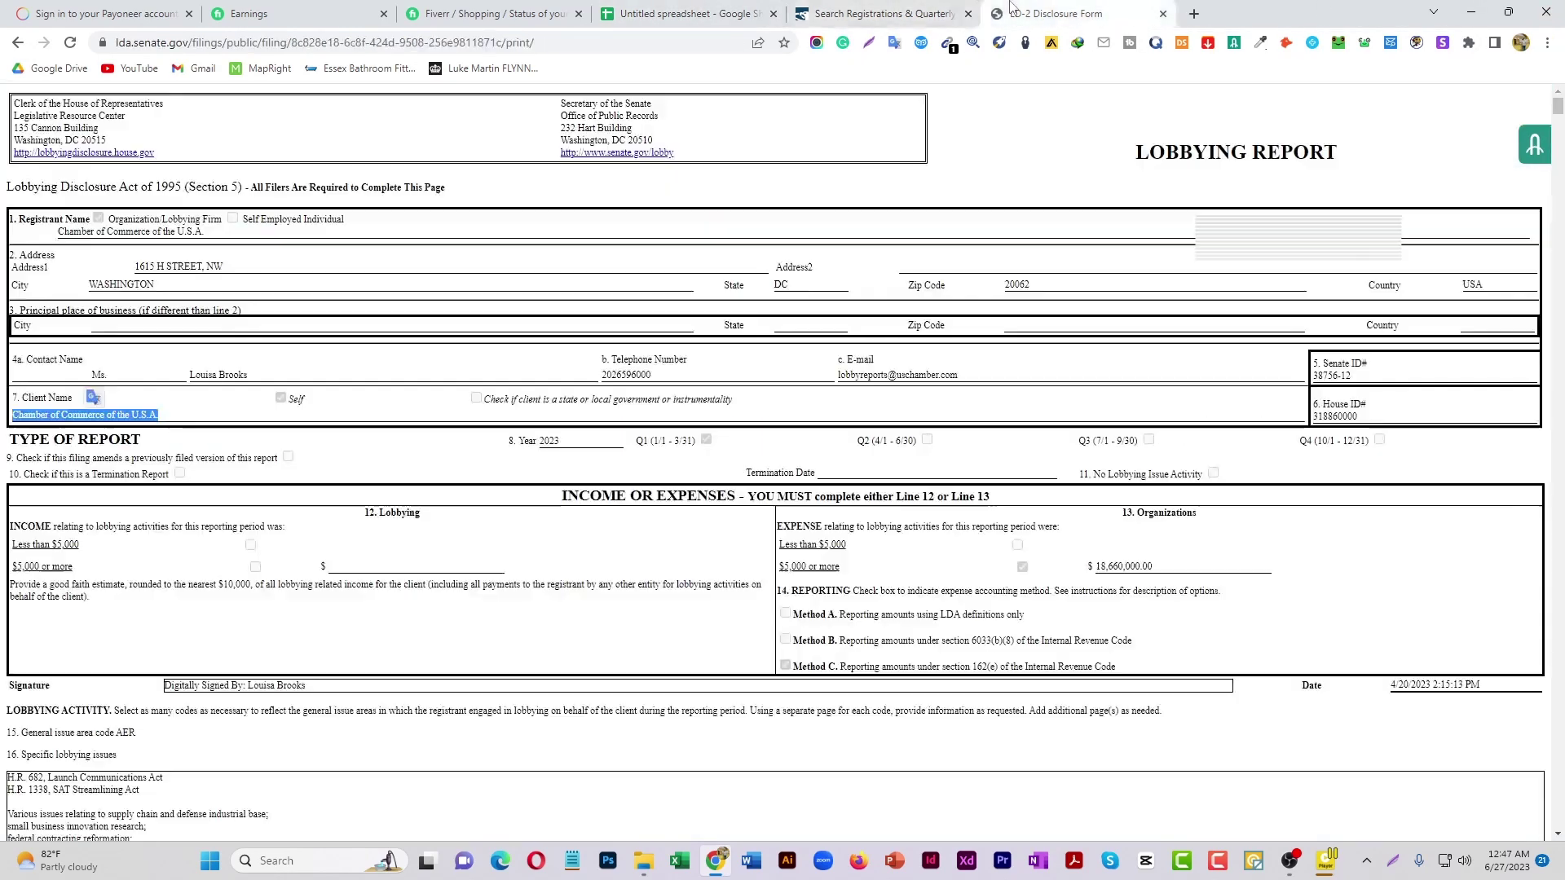
triple_click(901, 377)
key("ctrl+c")
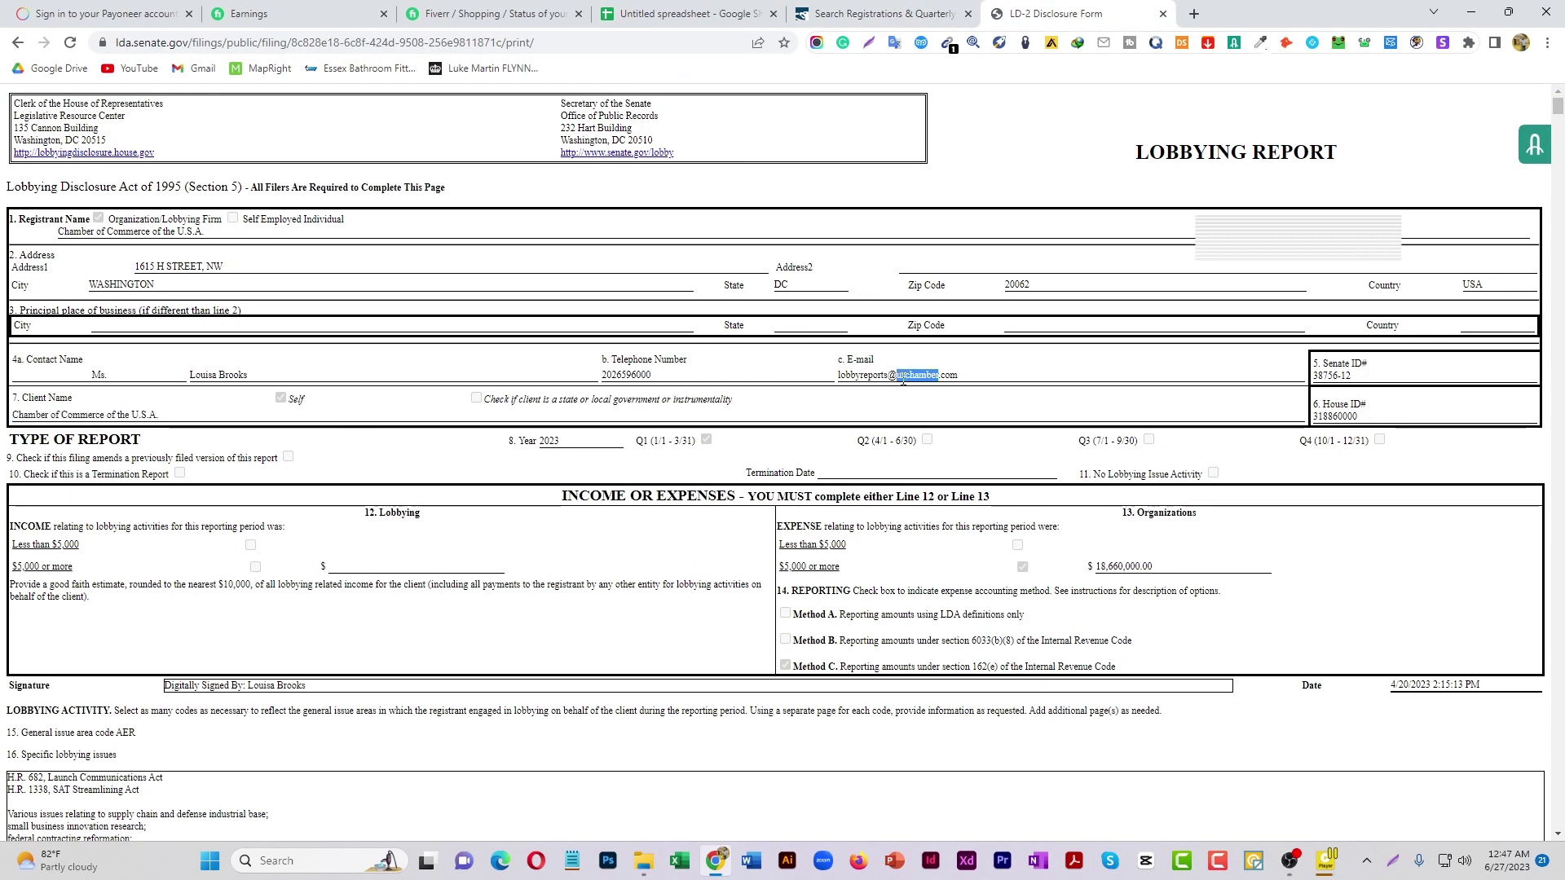
left_click(695, 13)
double_click(658, 245)
key("ctrl+v")
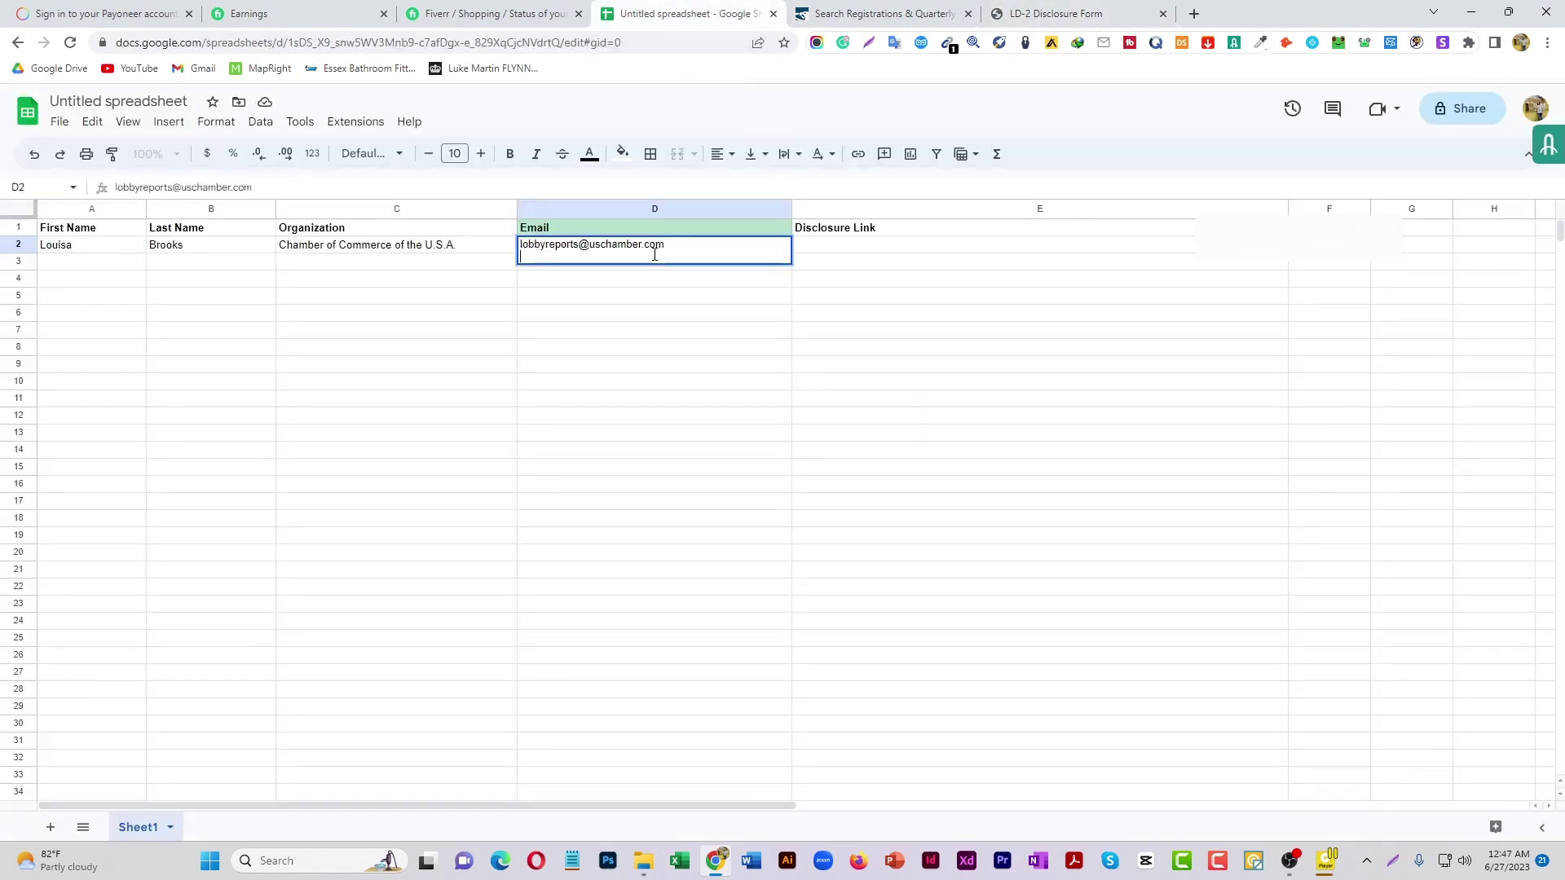
- Paste the report's web address into E2 as the disclosure link
left_click(850, 249)
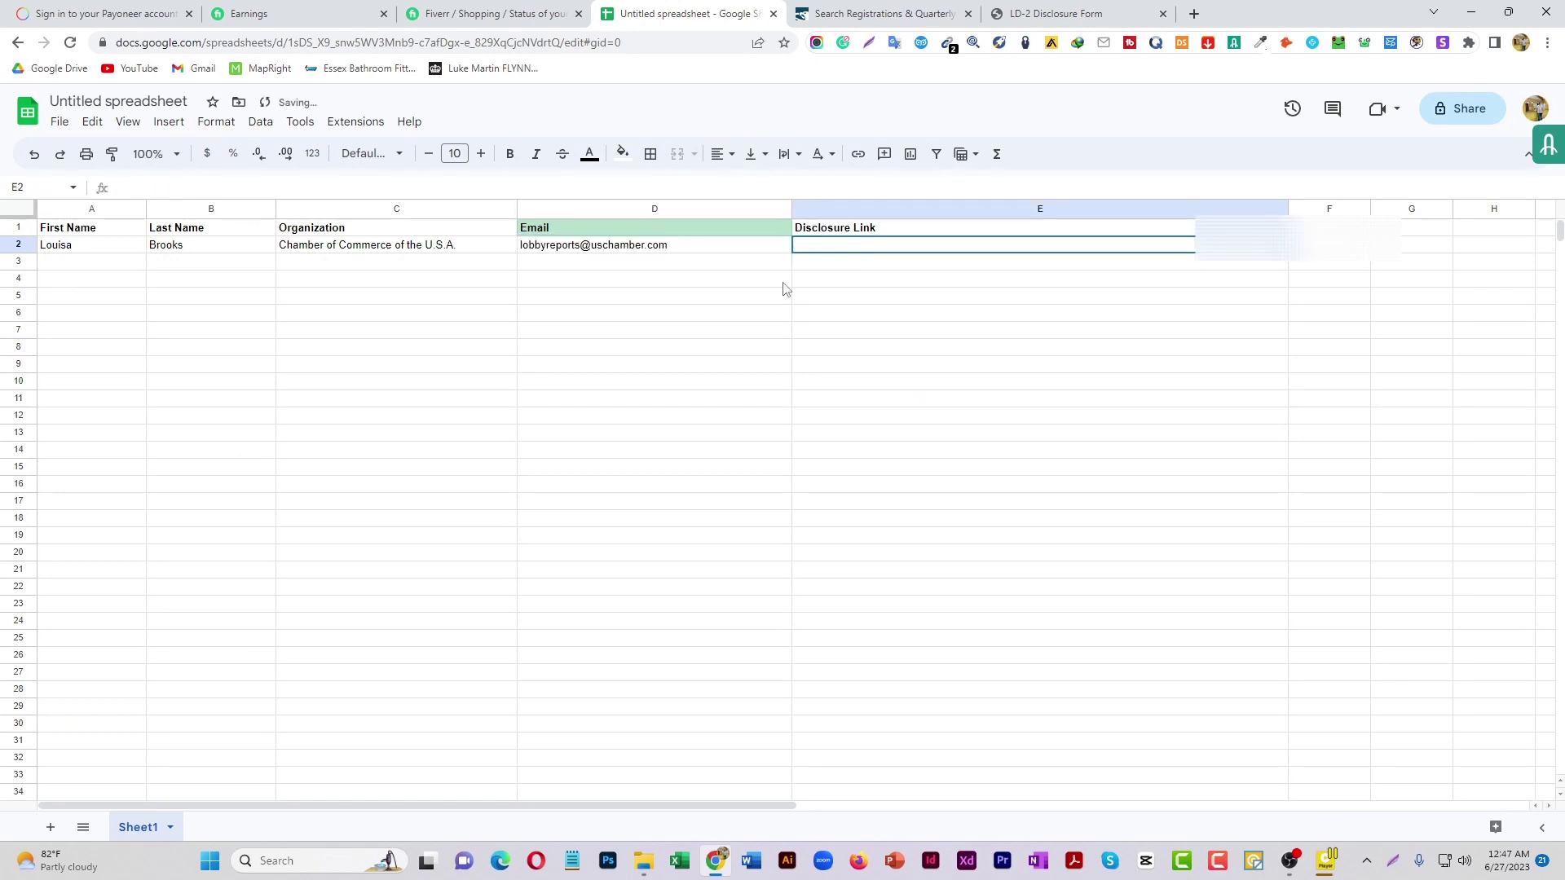
left_click(1041, 11)
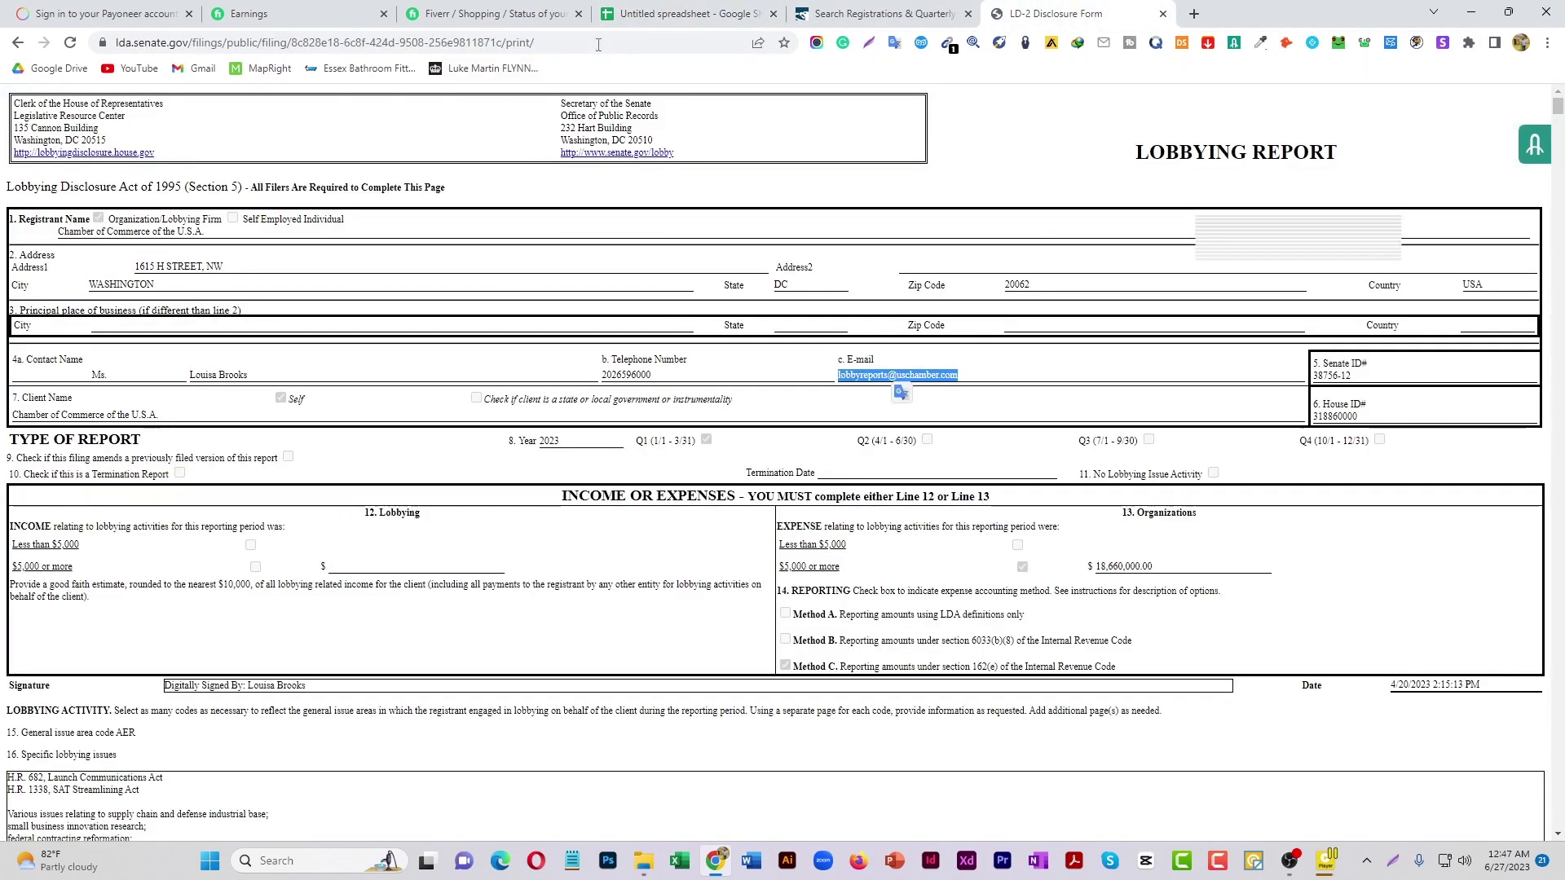
left_click(601, 43)
key("ctrl+c")
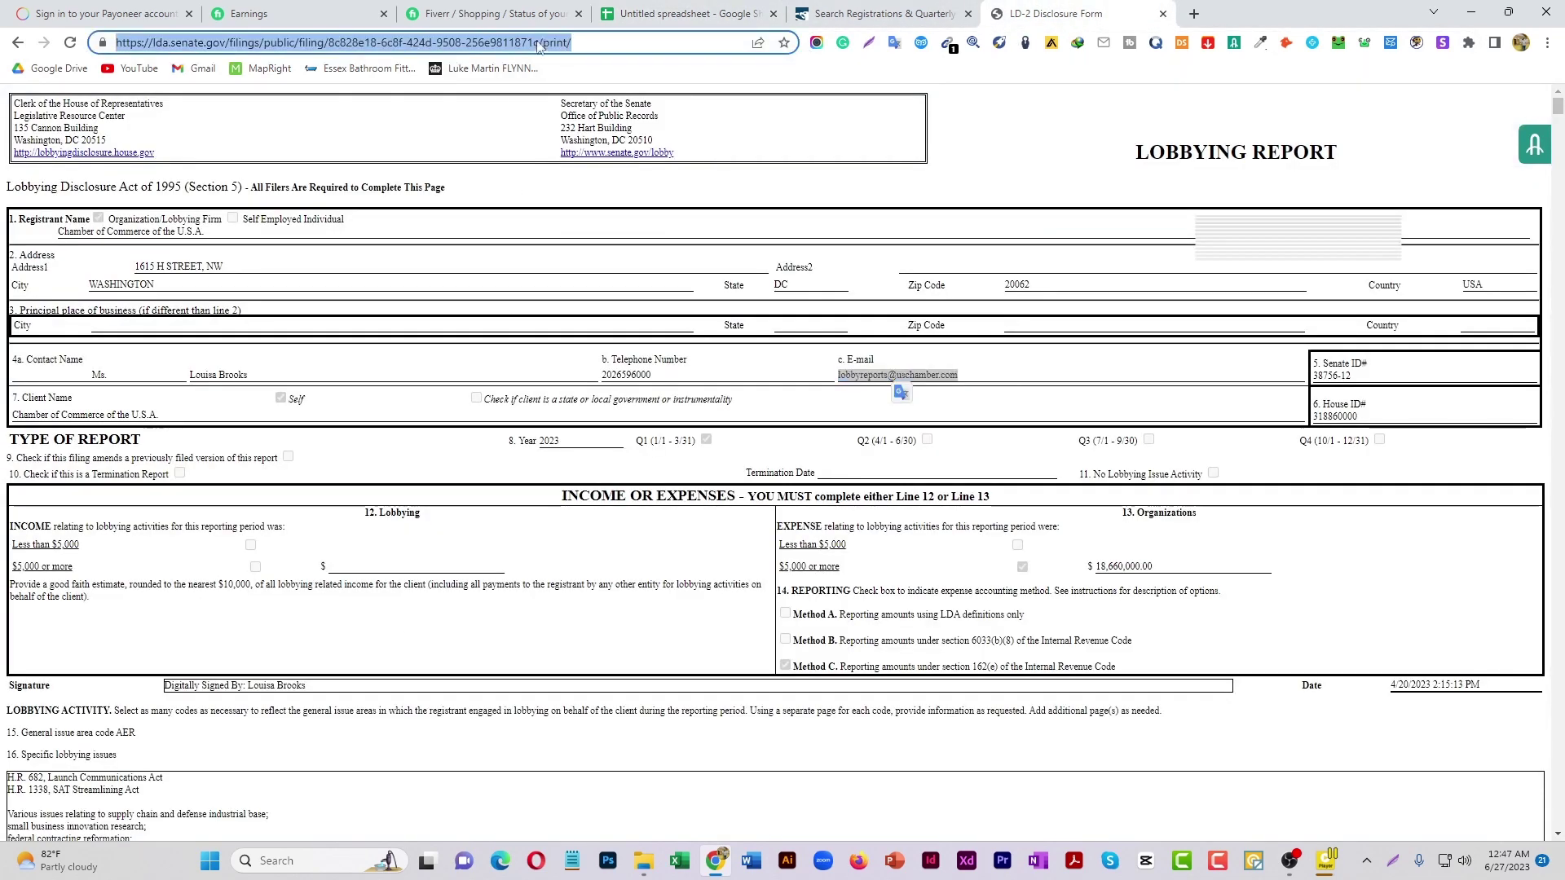
left_click(596, 10)
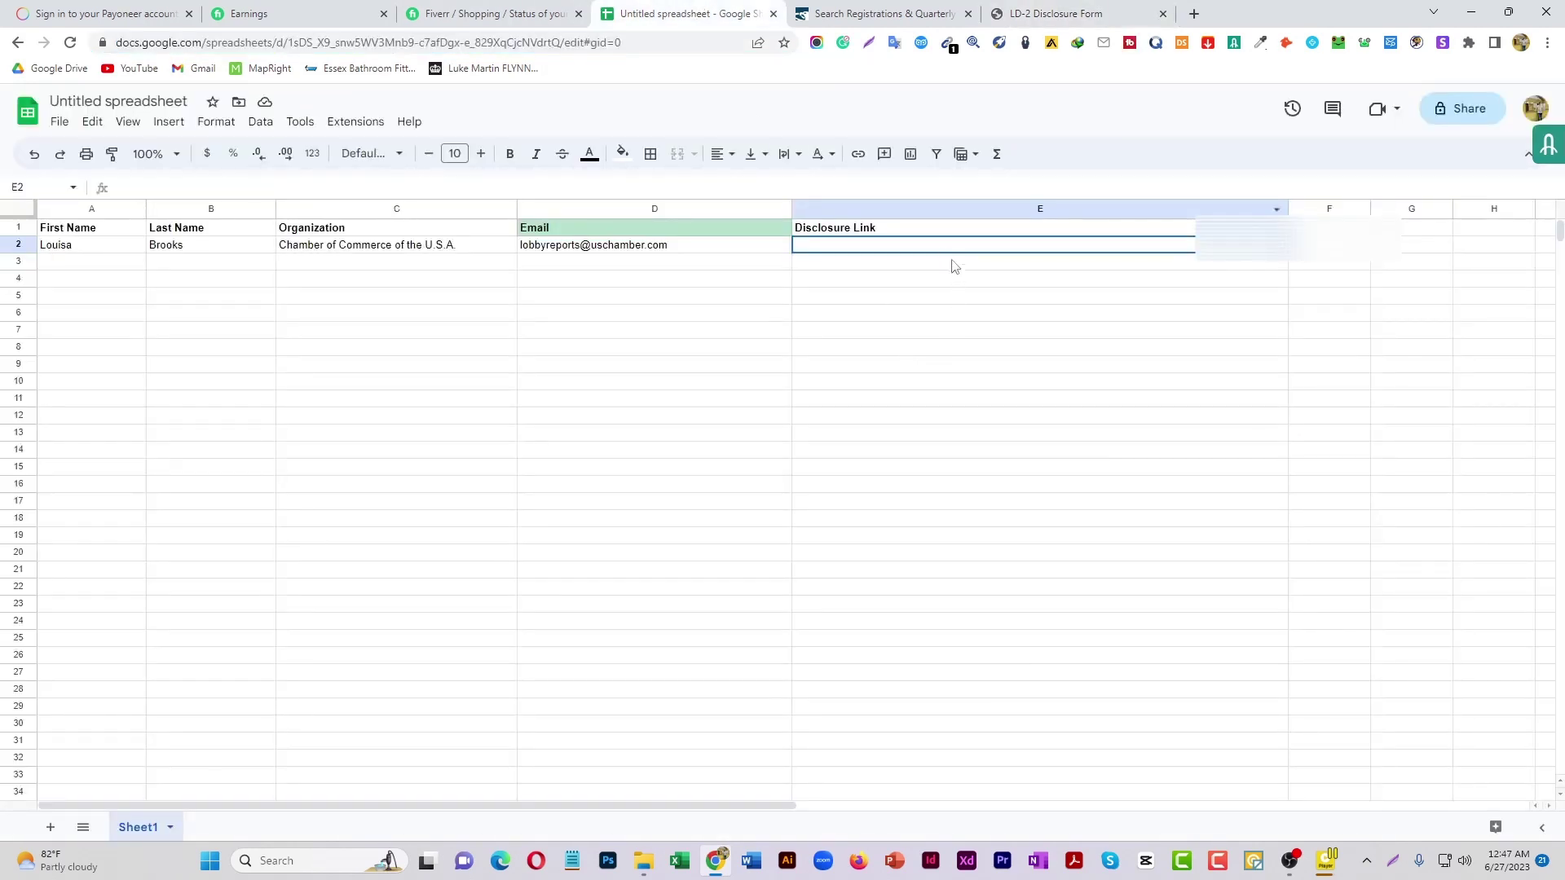
key("ctrl+v")
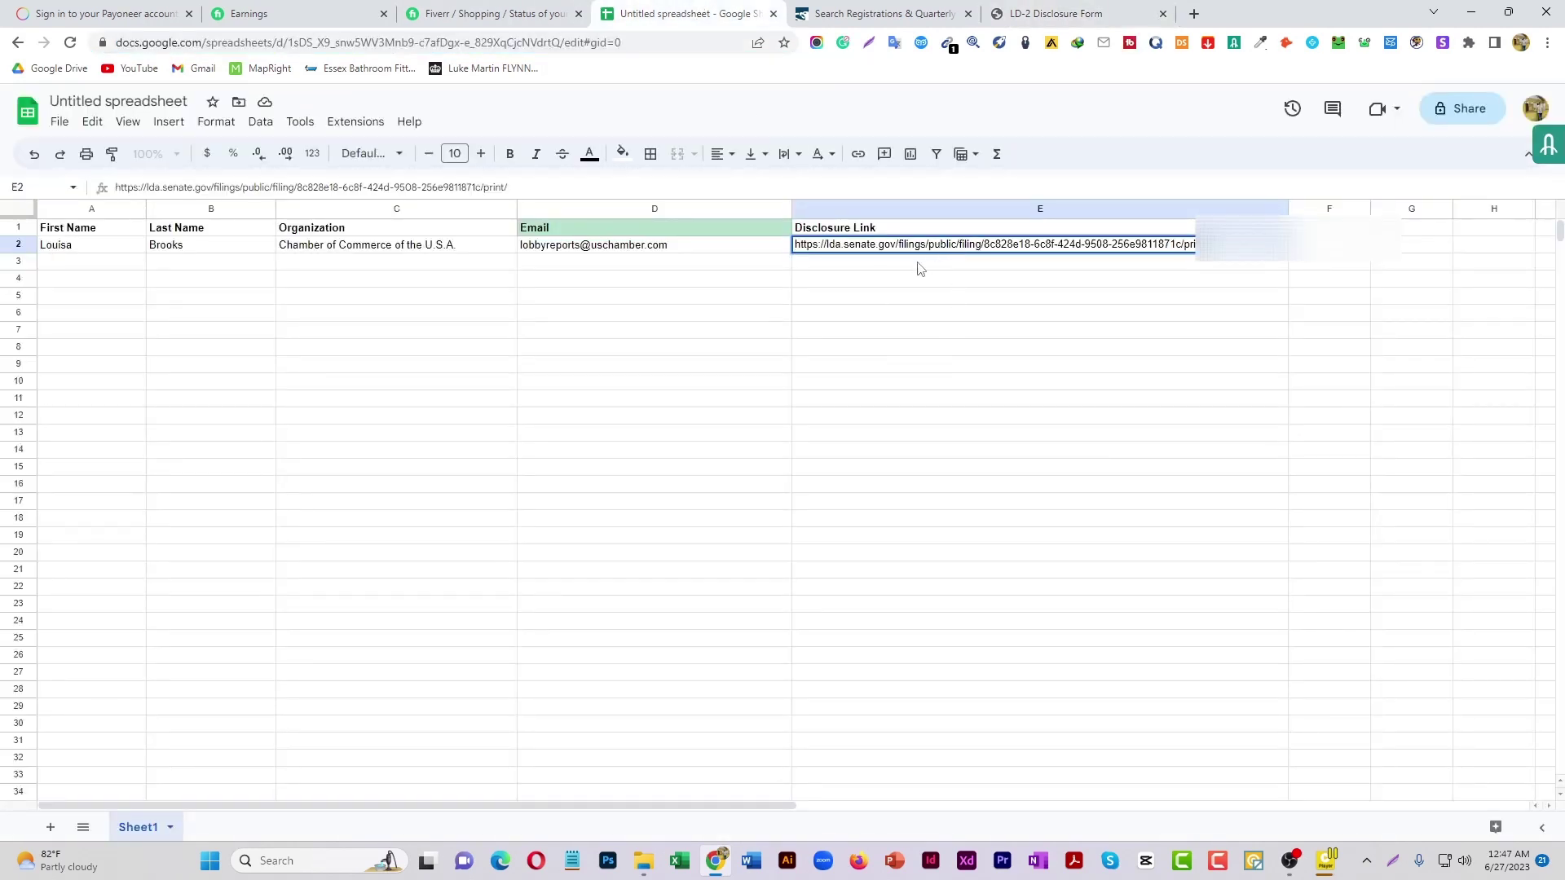
left_click(65, 268)
- Close the finished report and open the National Association of Realtors filing in a new tab
left_click(876, 13)
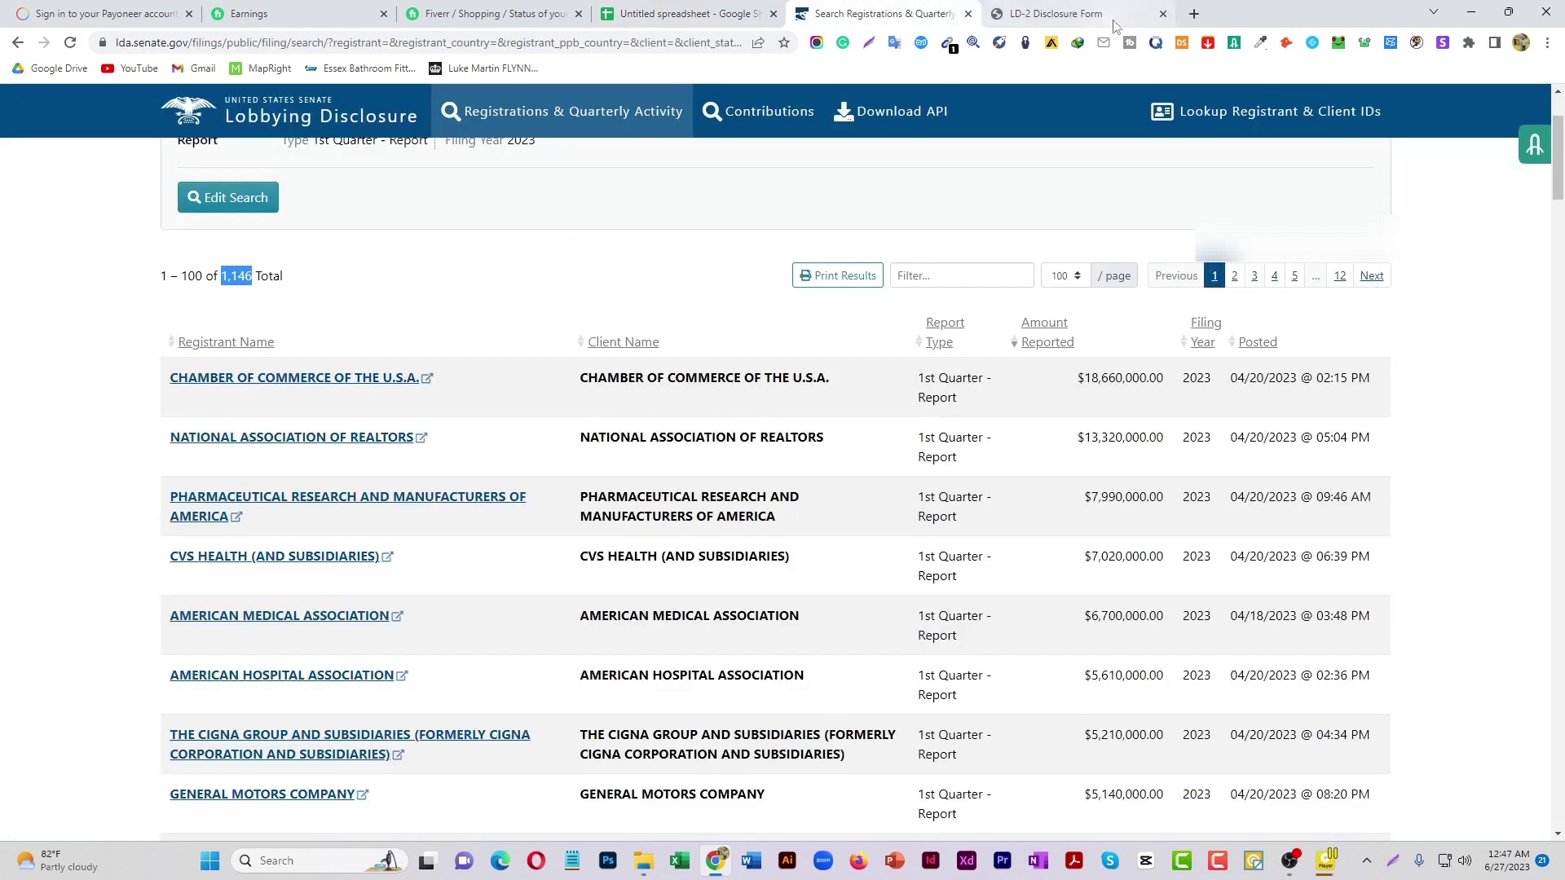
left_click(1164, 14)
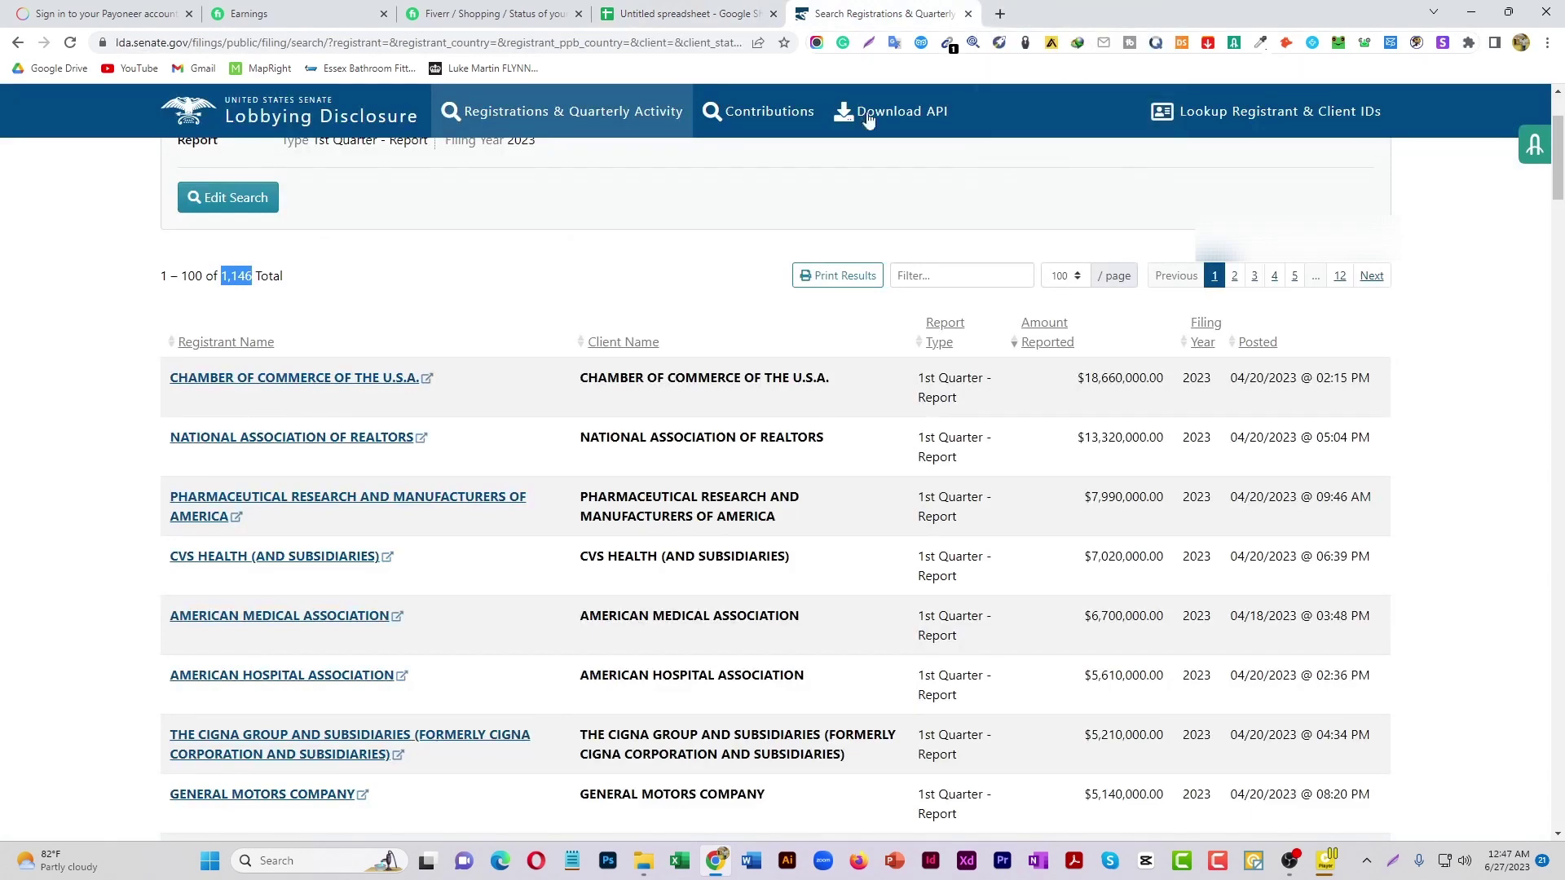
right_click(277, 440)
left_click(351, 453)
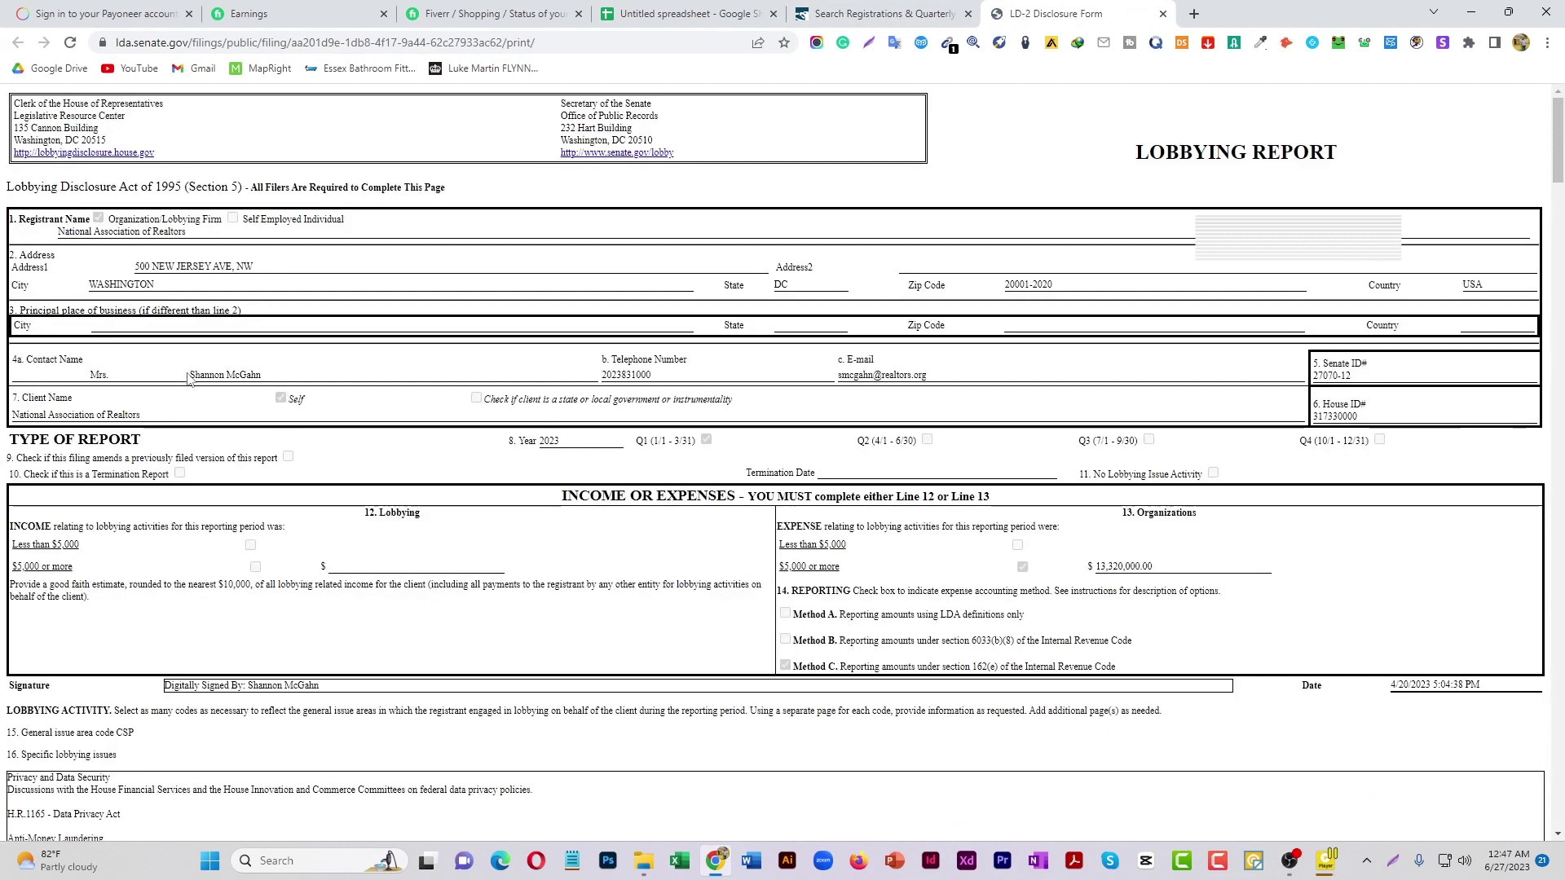
- Enter the Realtors contact's name in A3, moving the last name into B3
left_click_drag(190, 376, 224, 377)
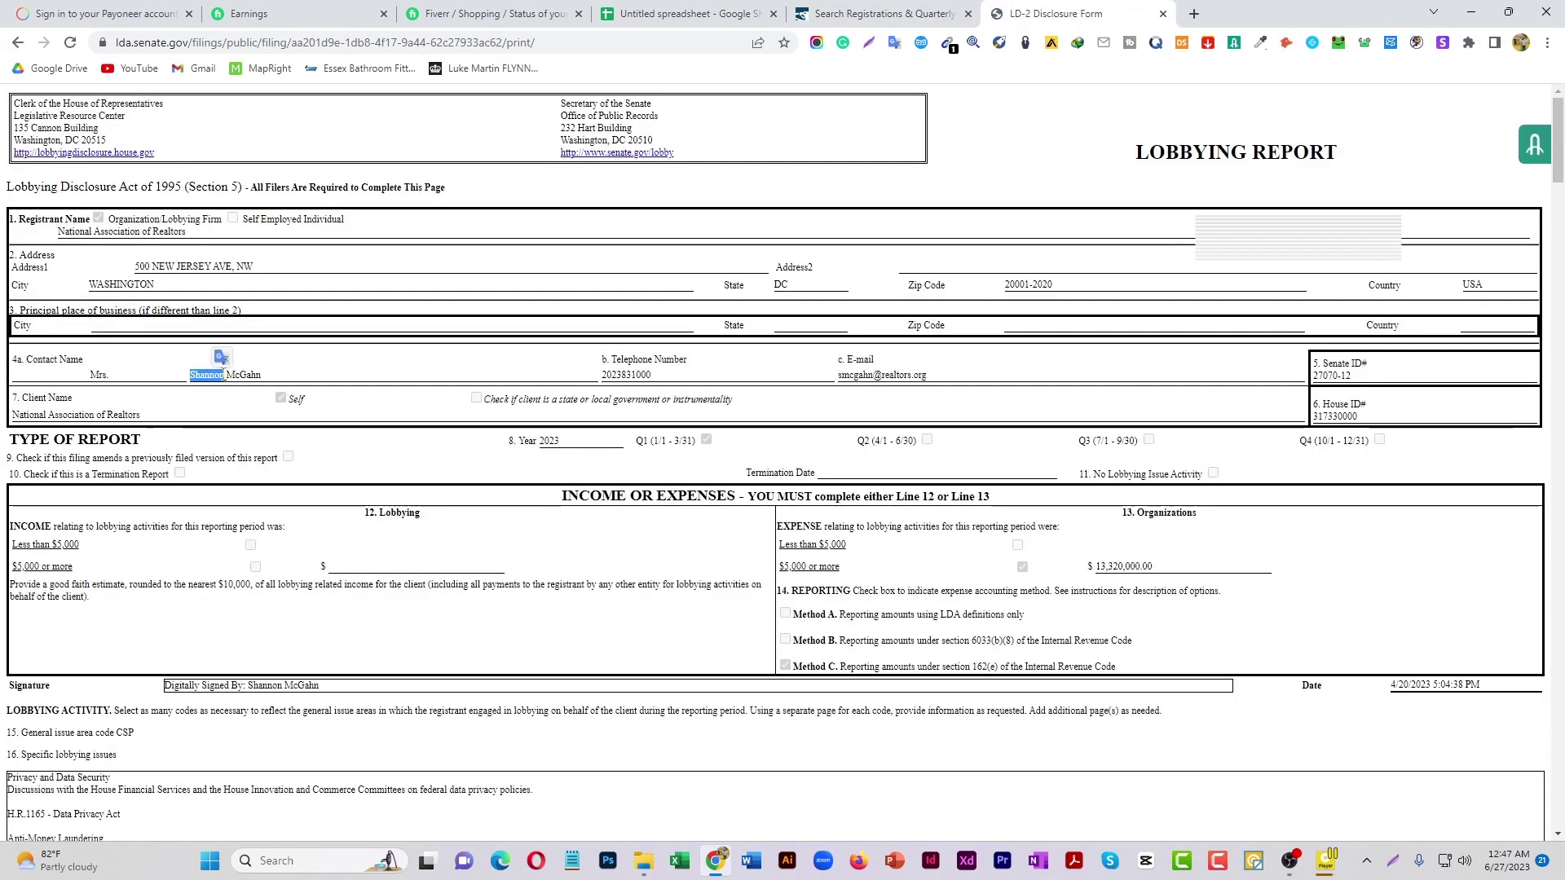
left_click(670, 13)
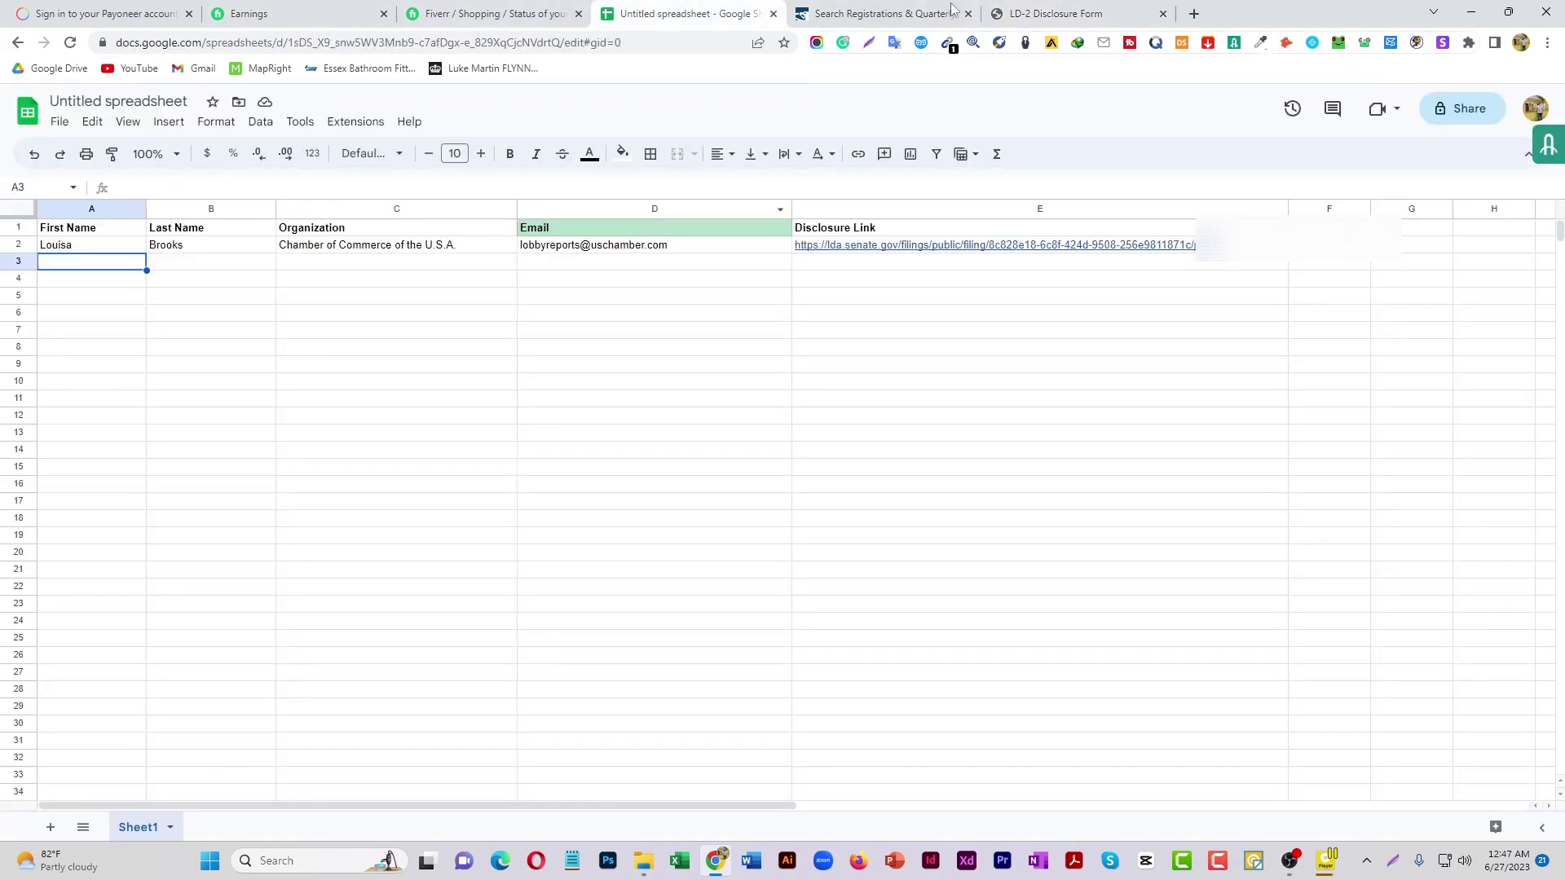
left_click(1055, 13)
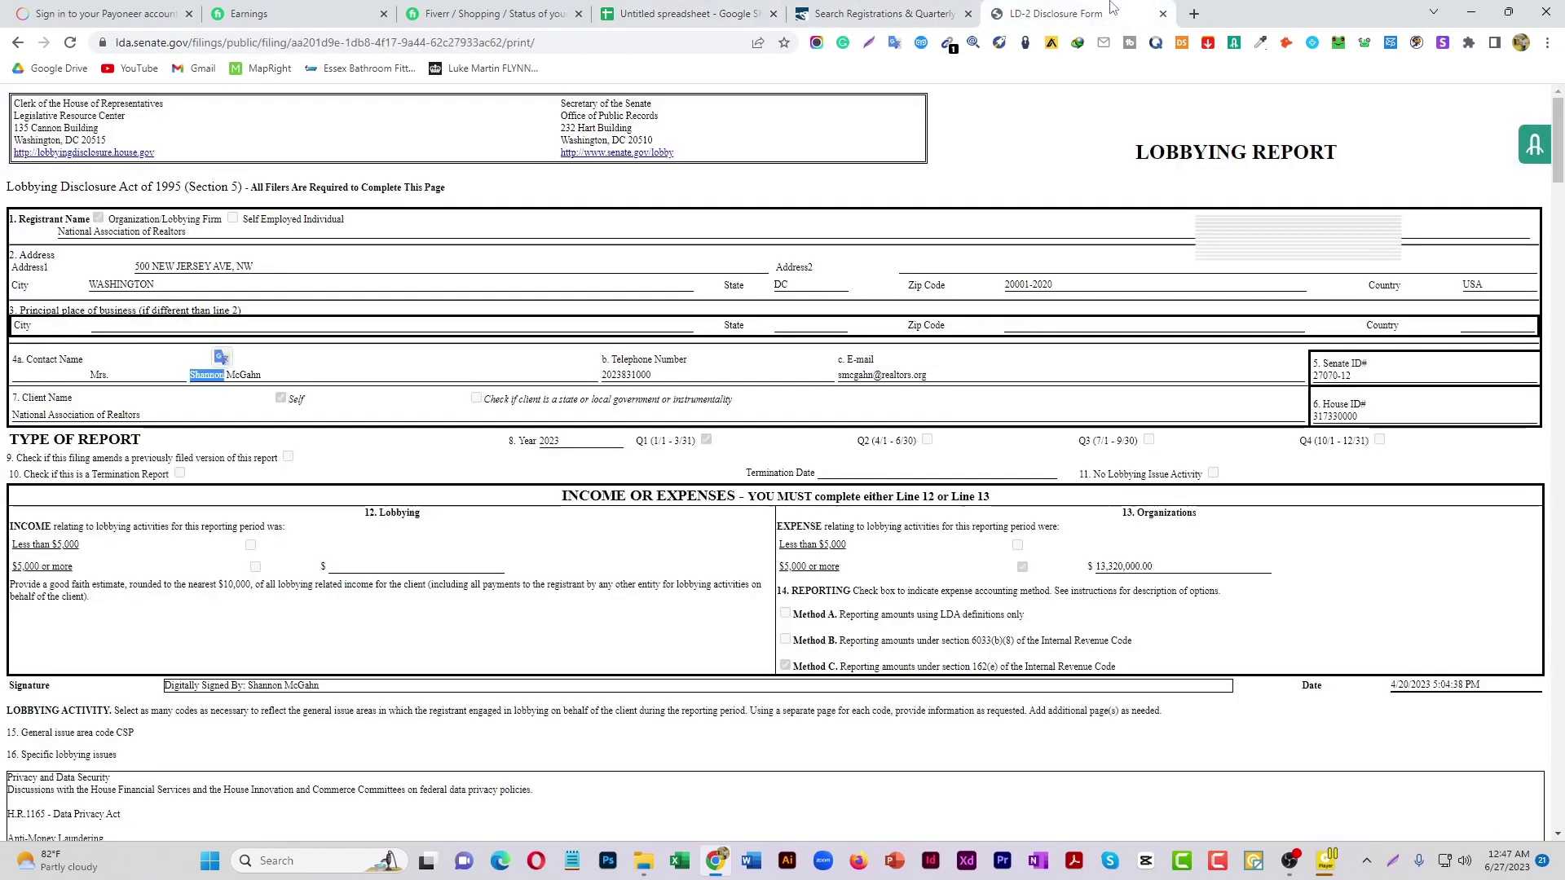
double_click(256, 377)
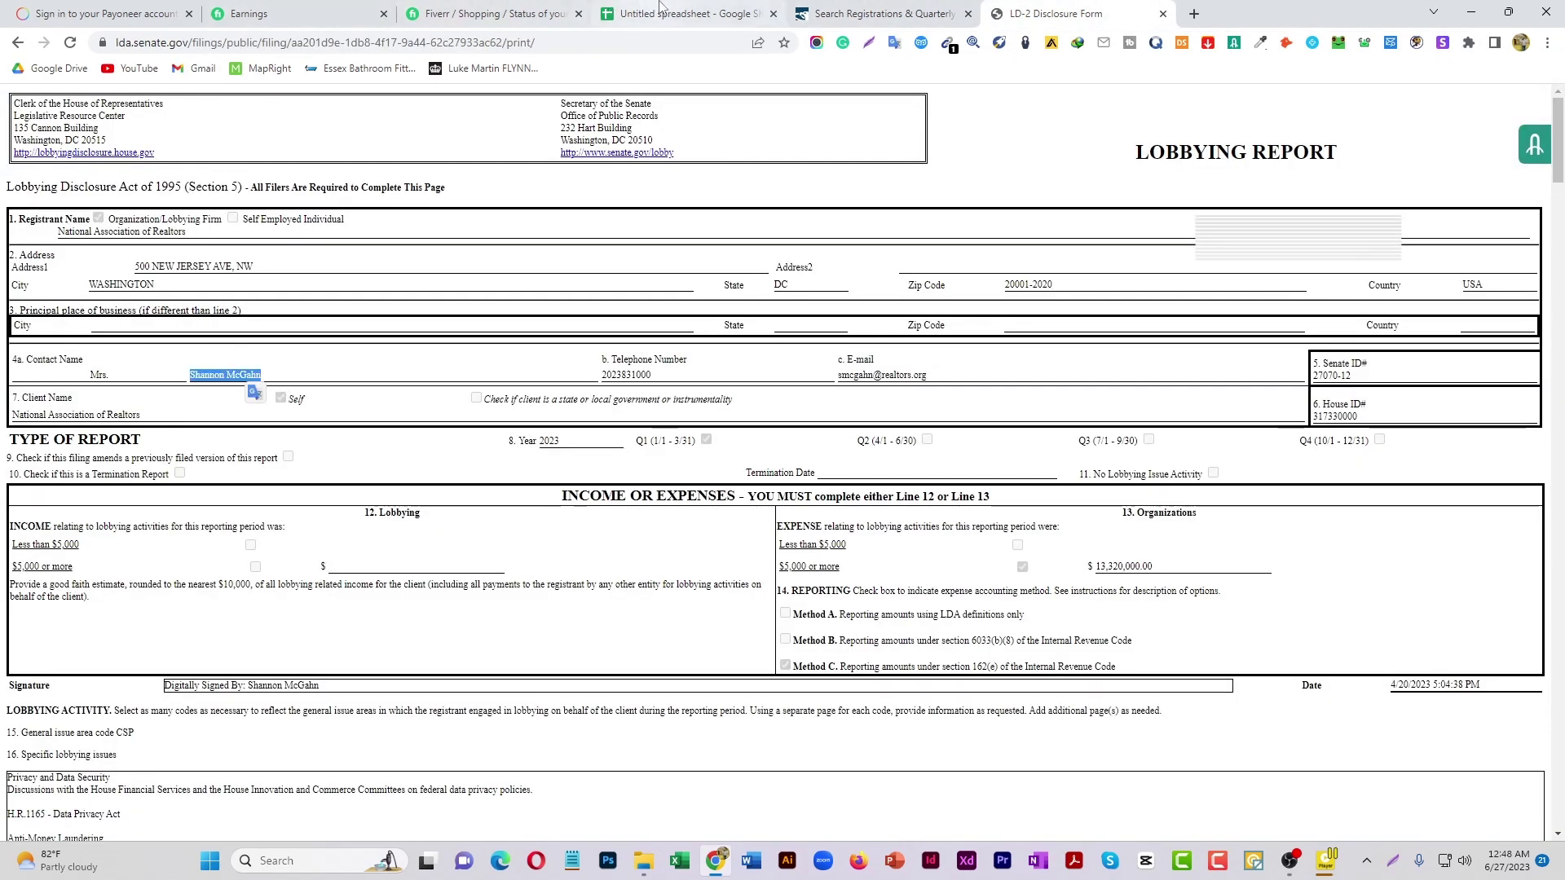
left_click(670, 13)
type("Shannon McGahn")
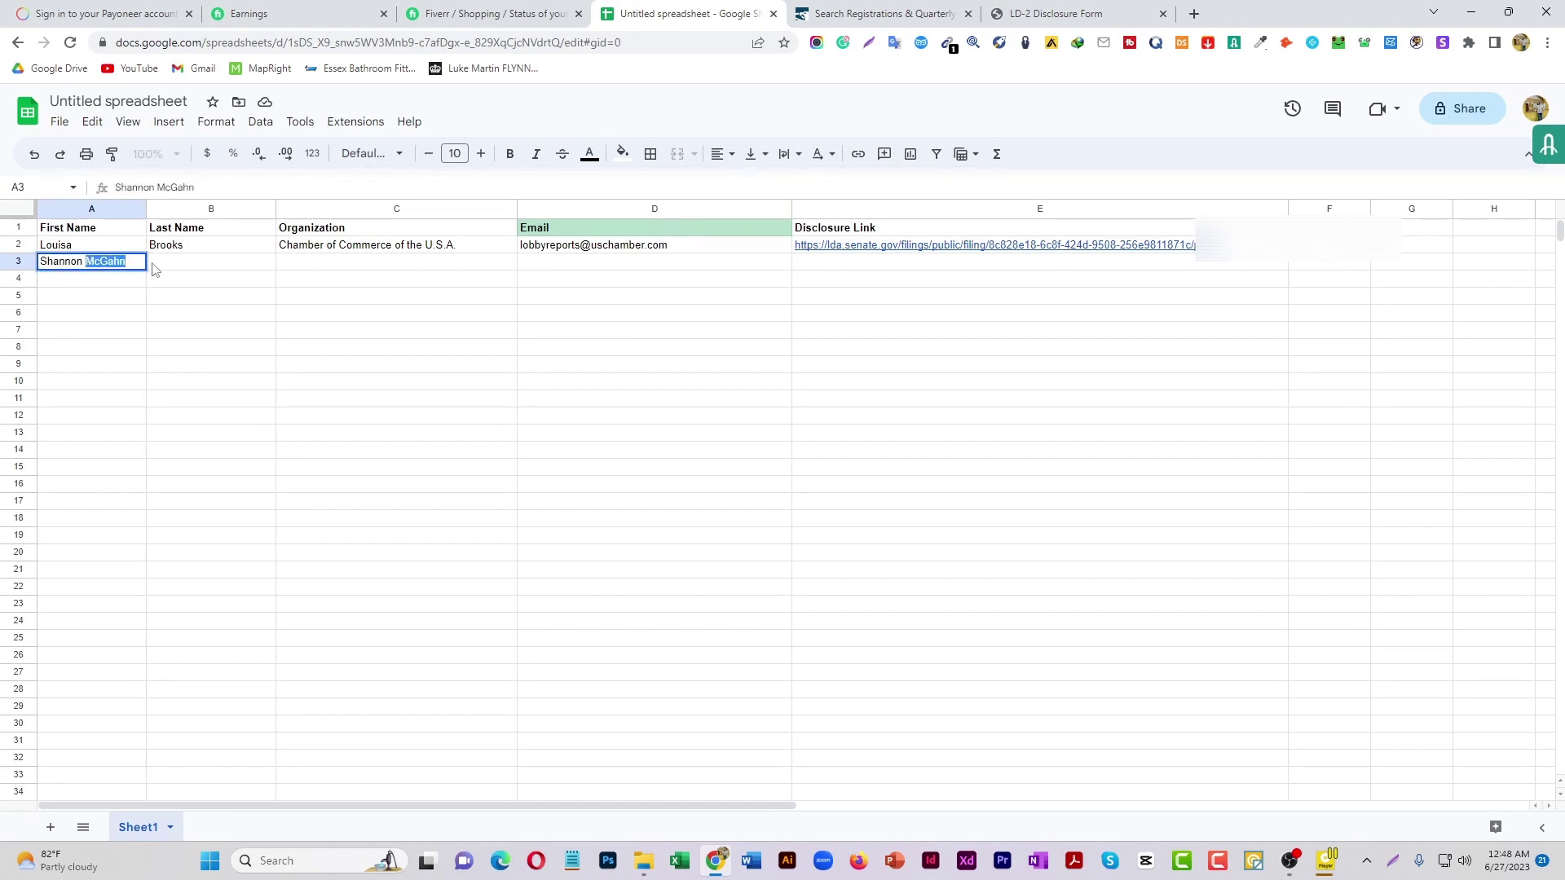
right_click(120, 263)
left_click(154, 307)
left_click(187, 271)
key("ctrl+v")
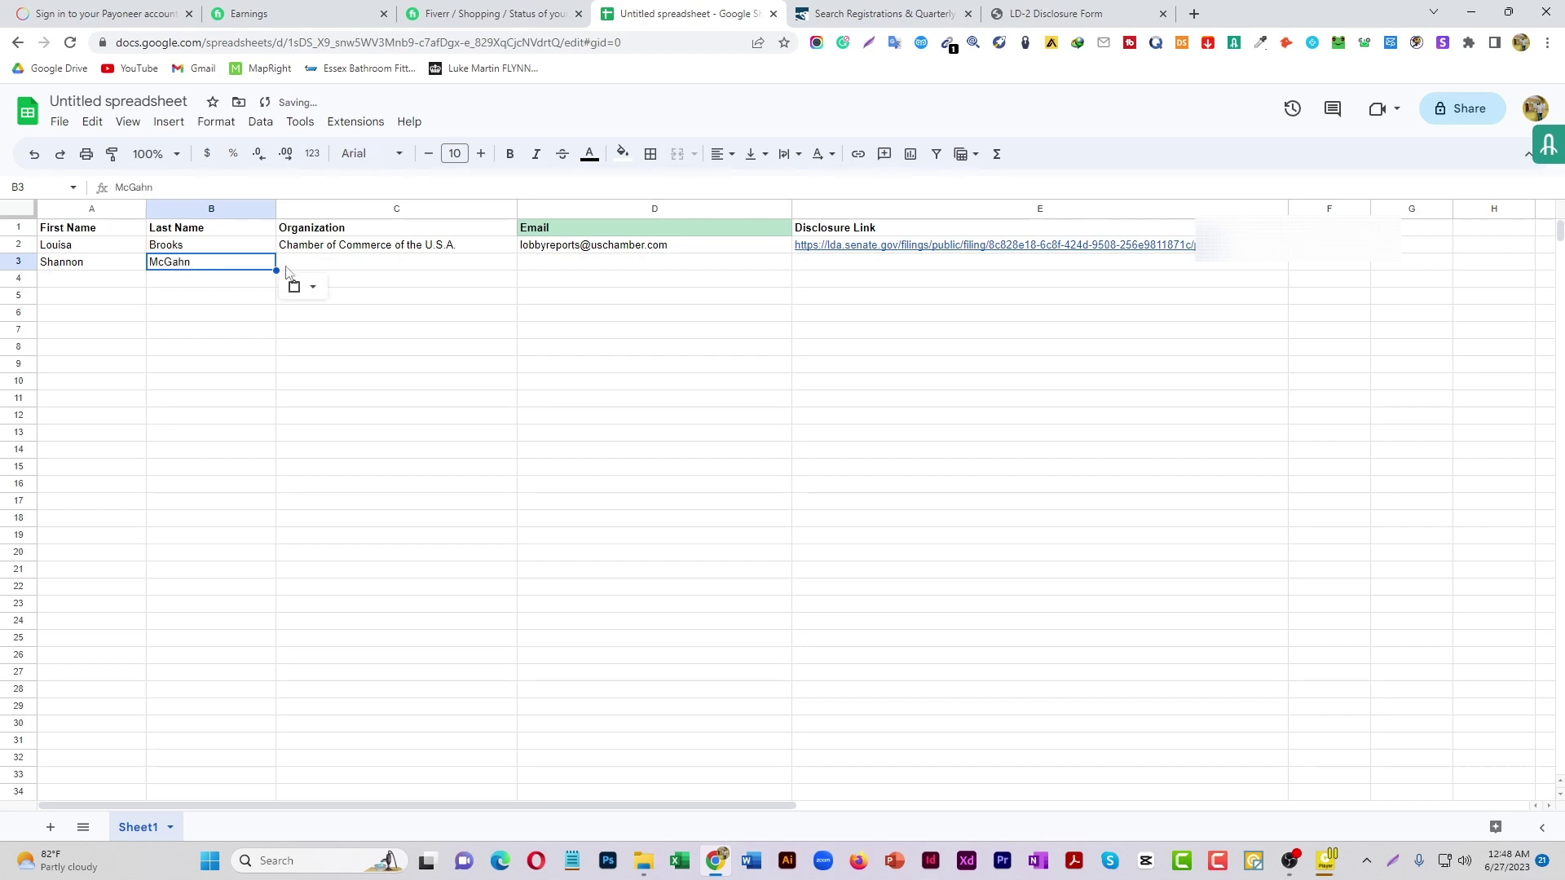
- Paste National Association of Realtors into C3 as the organization
left_click(346, 265)
left_click(1055, 13)
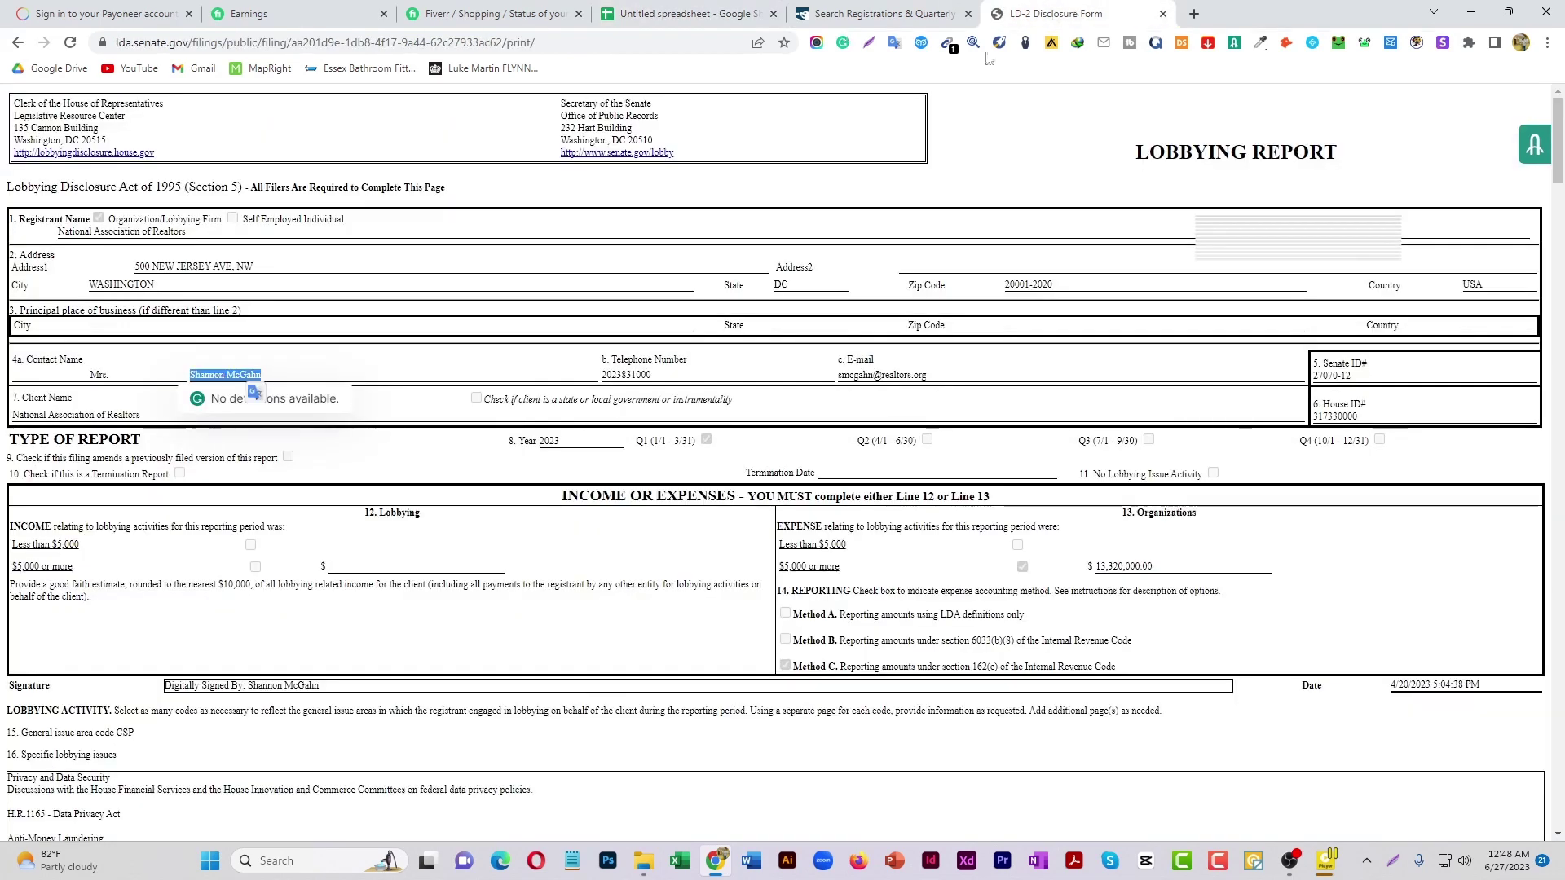
triple_click(902, 378)
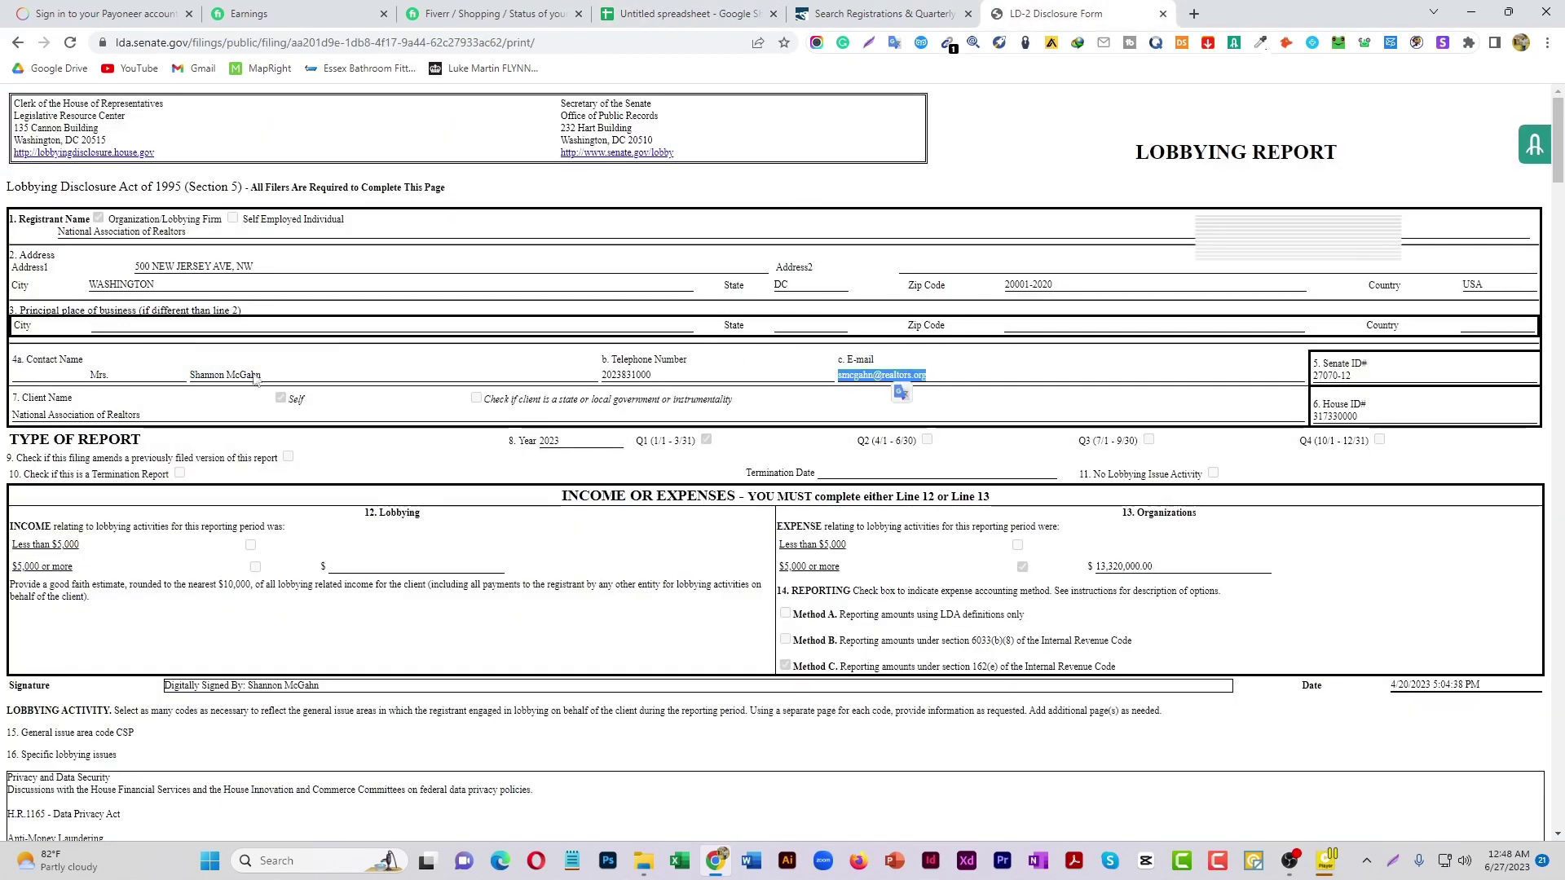
triple_click(116, 414)
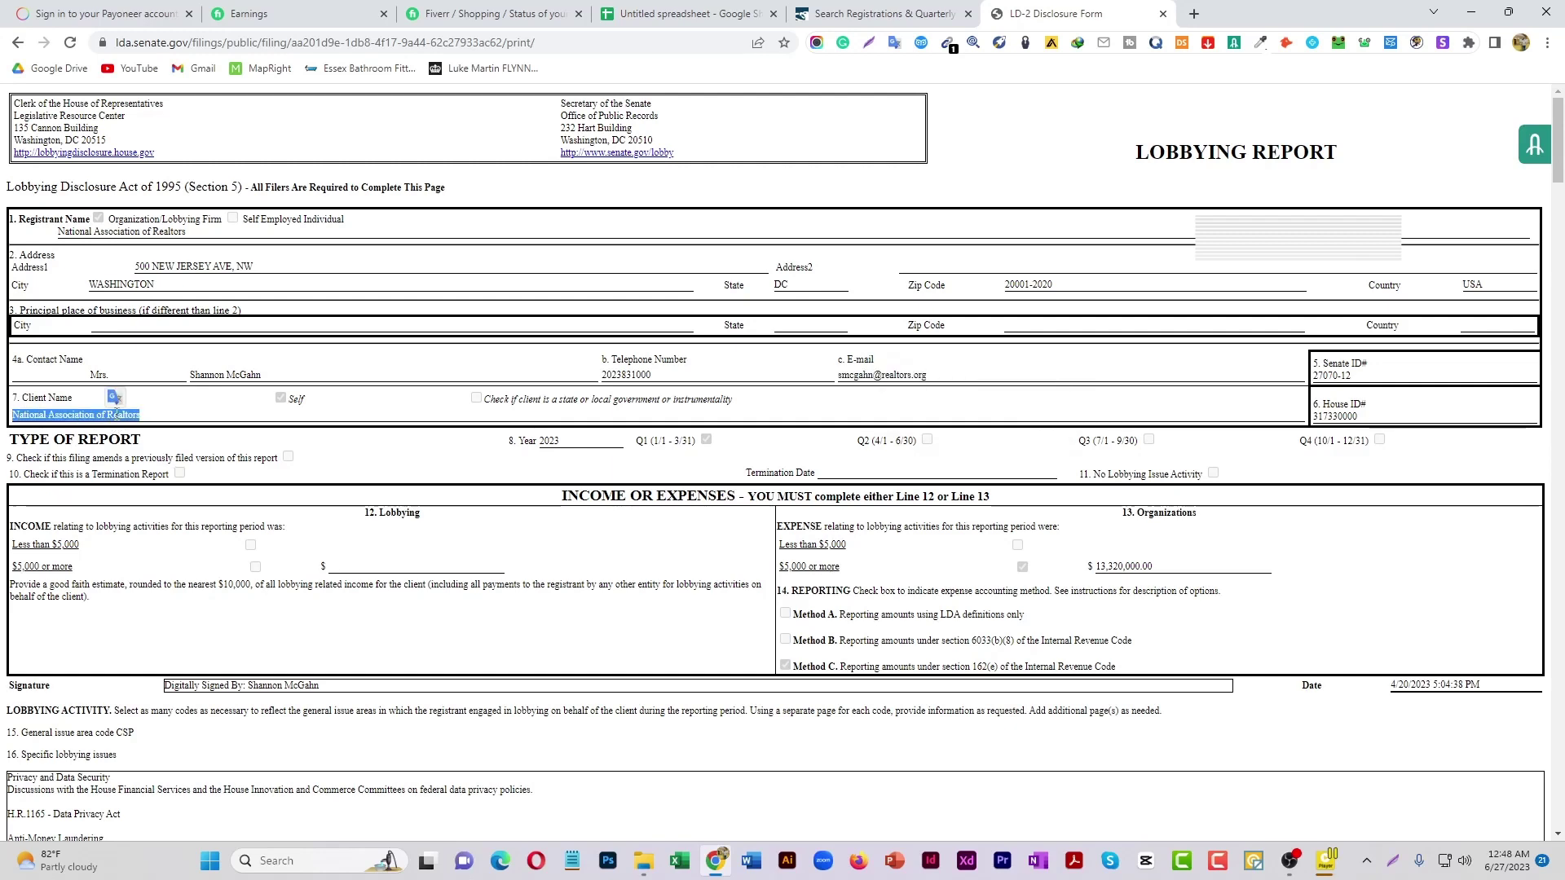
left_click(689, 14)
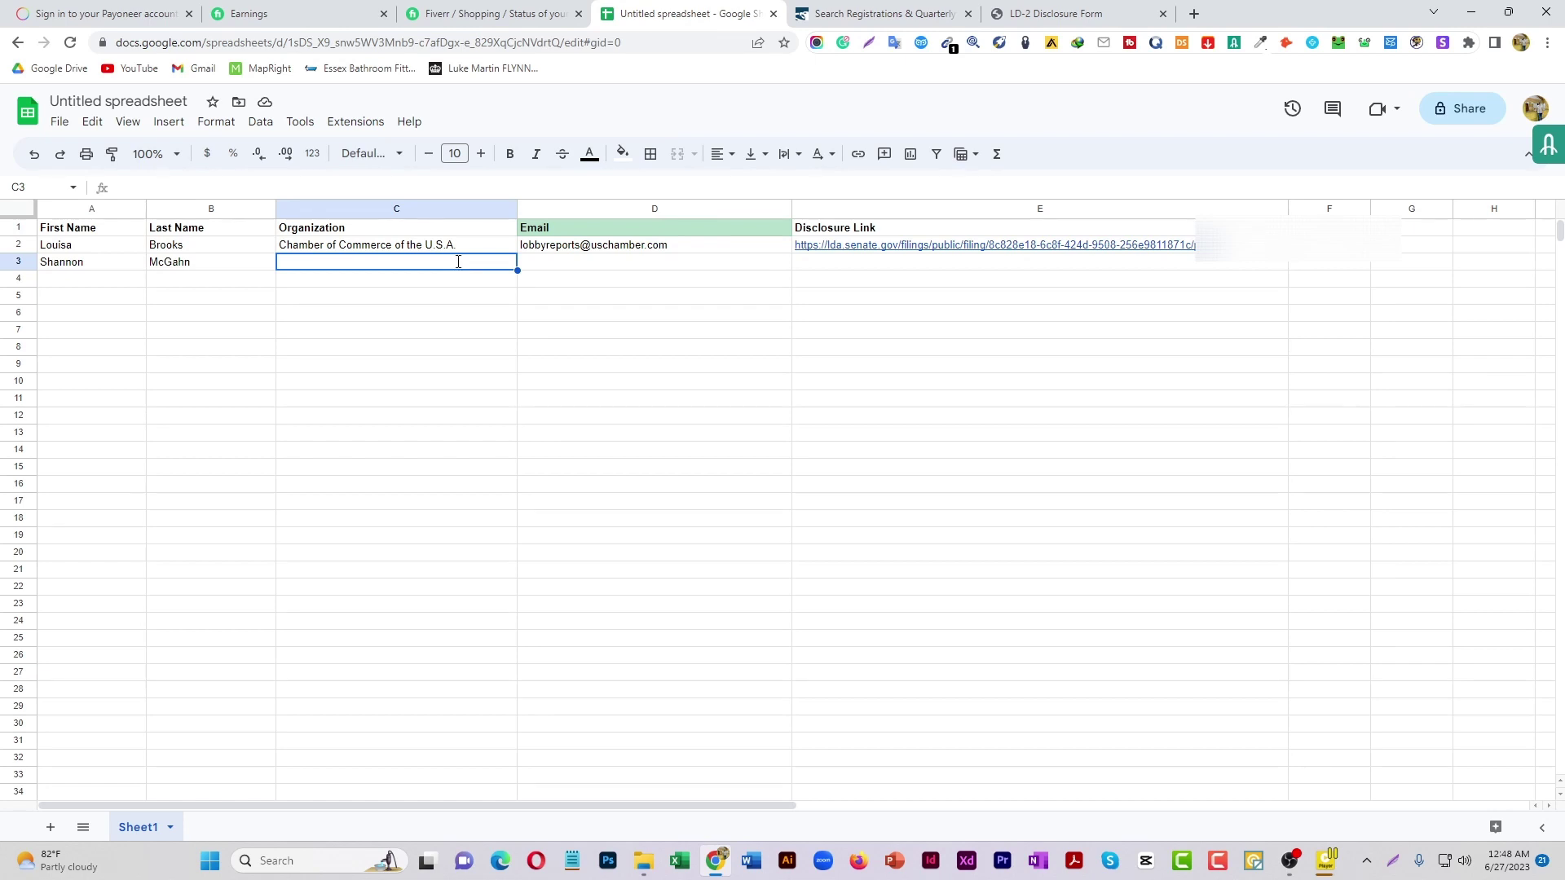
key("ctrl+v")
key("Tab")
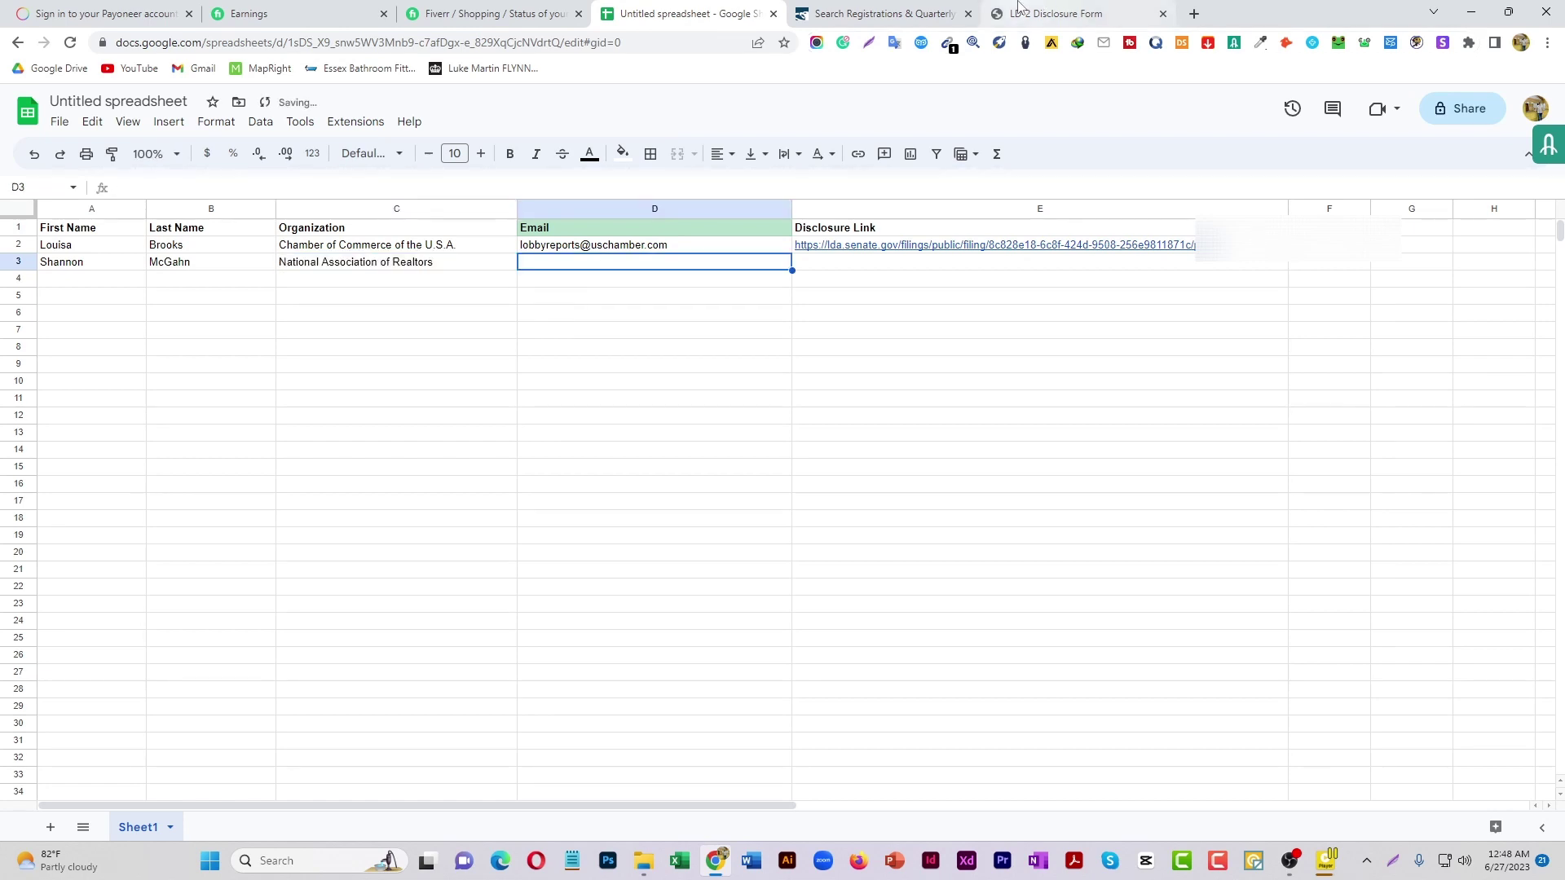
- Copy the Realtors contact's e-mail from the report into D3
left_click(1019, 12)
triple_click(887, 375)
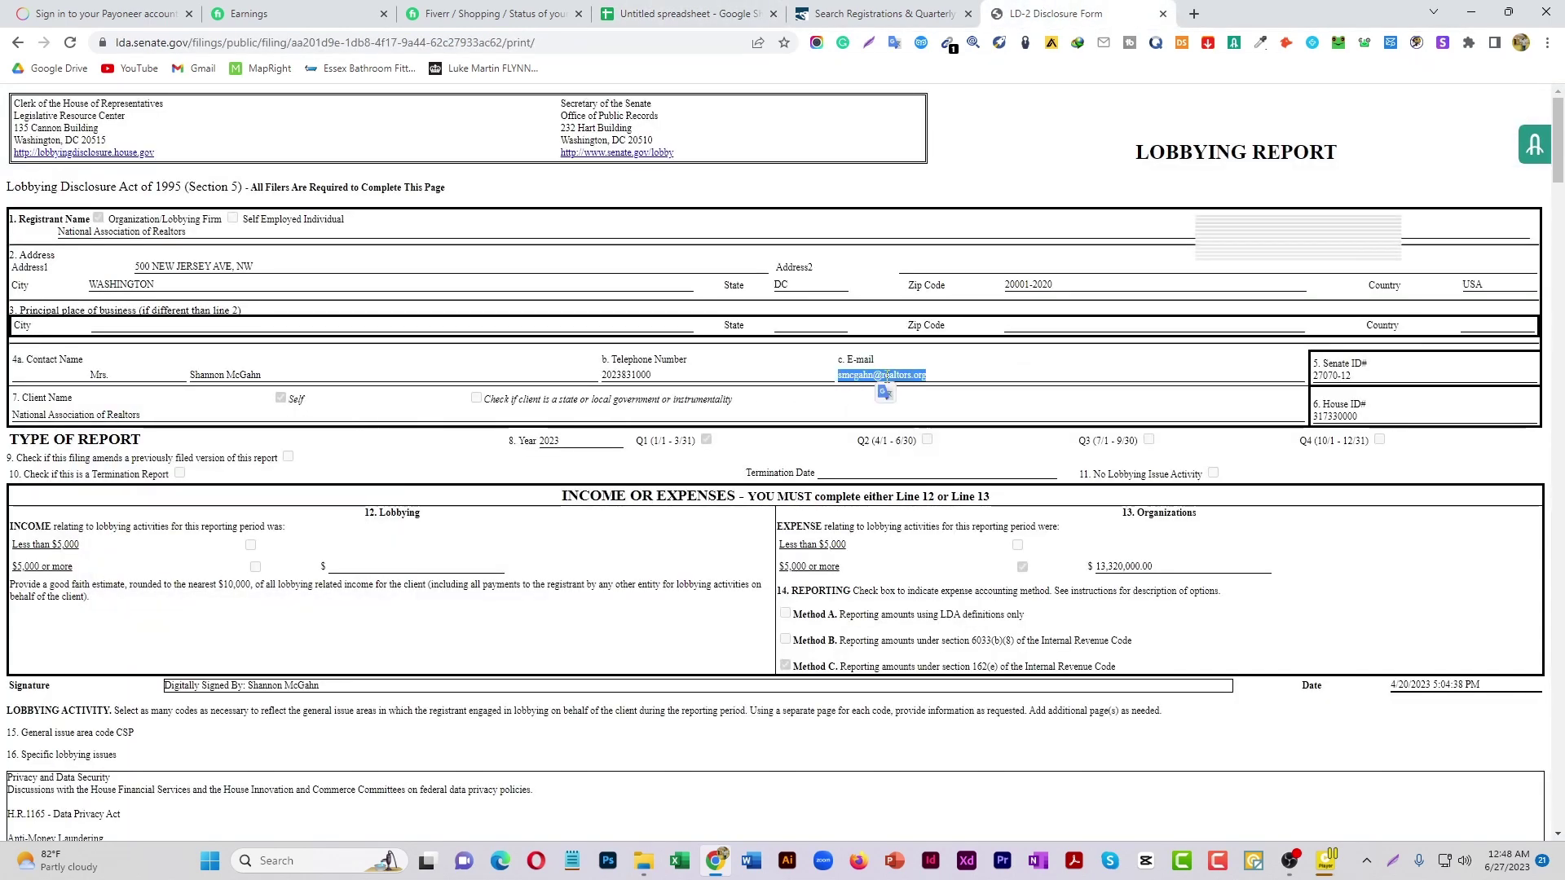
left_click(689, 14)
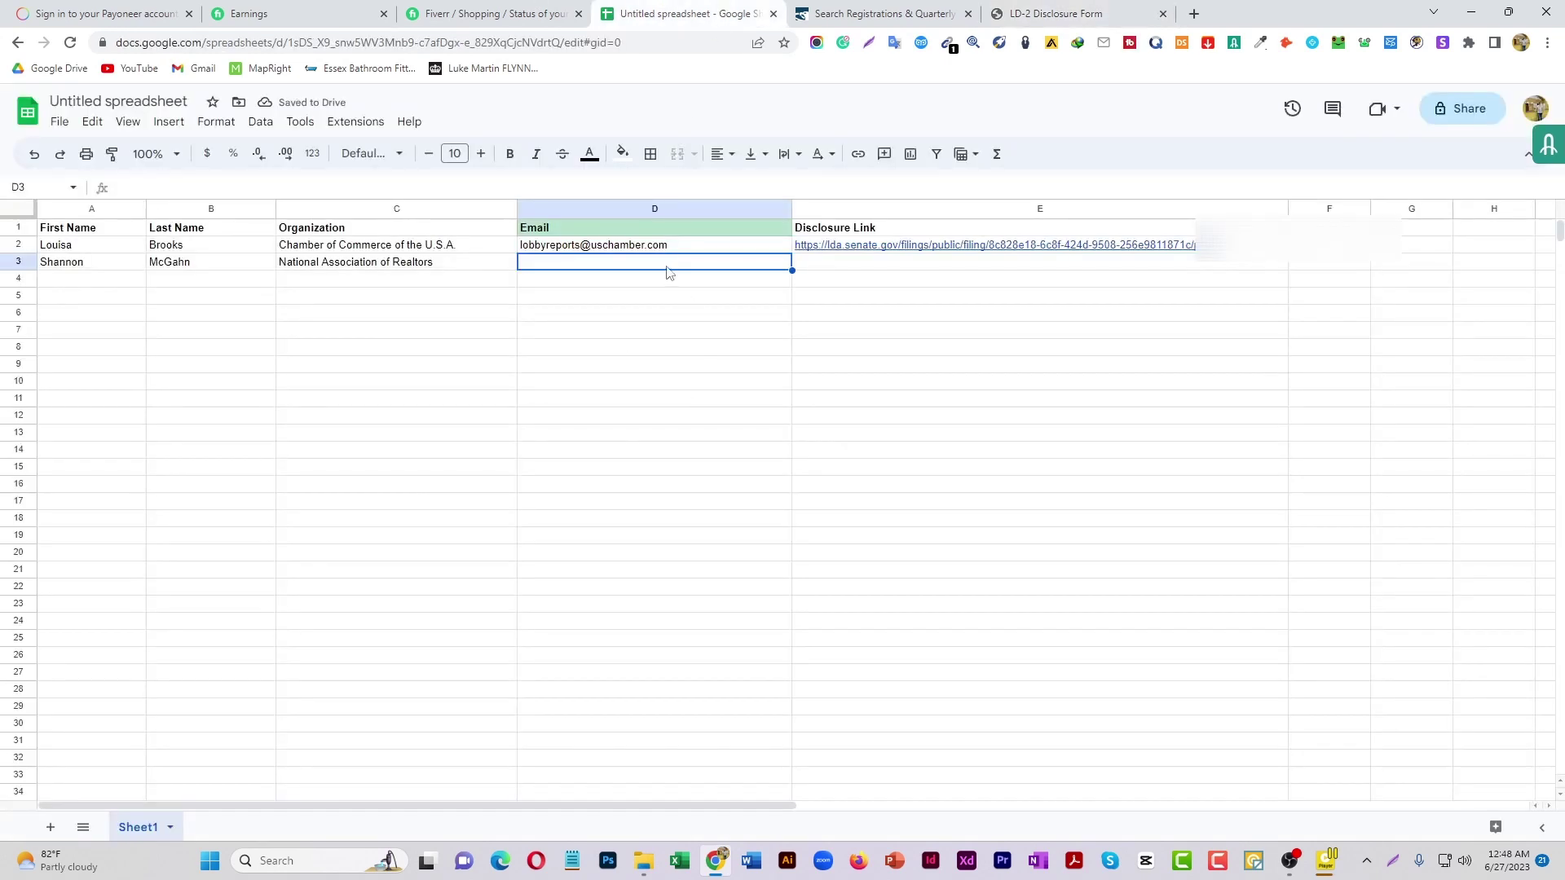
key("ctrl+v")
key("Tab")
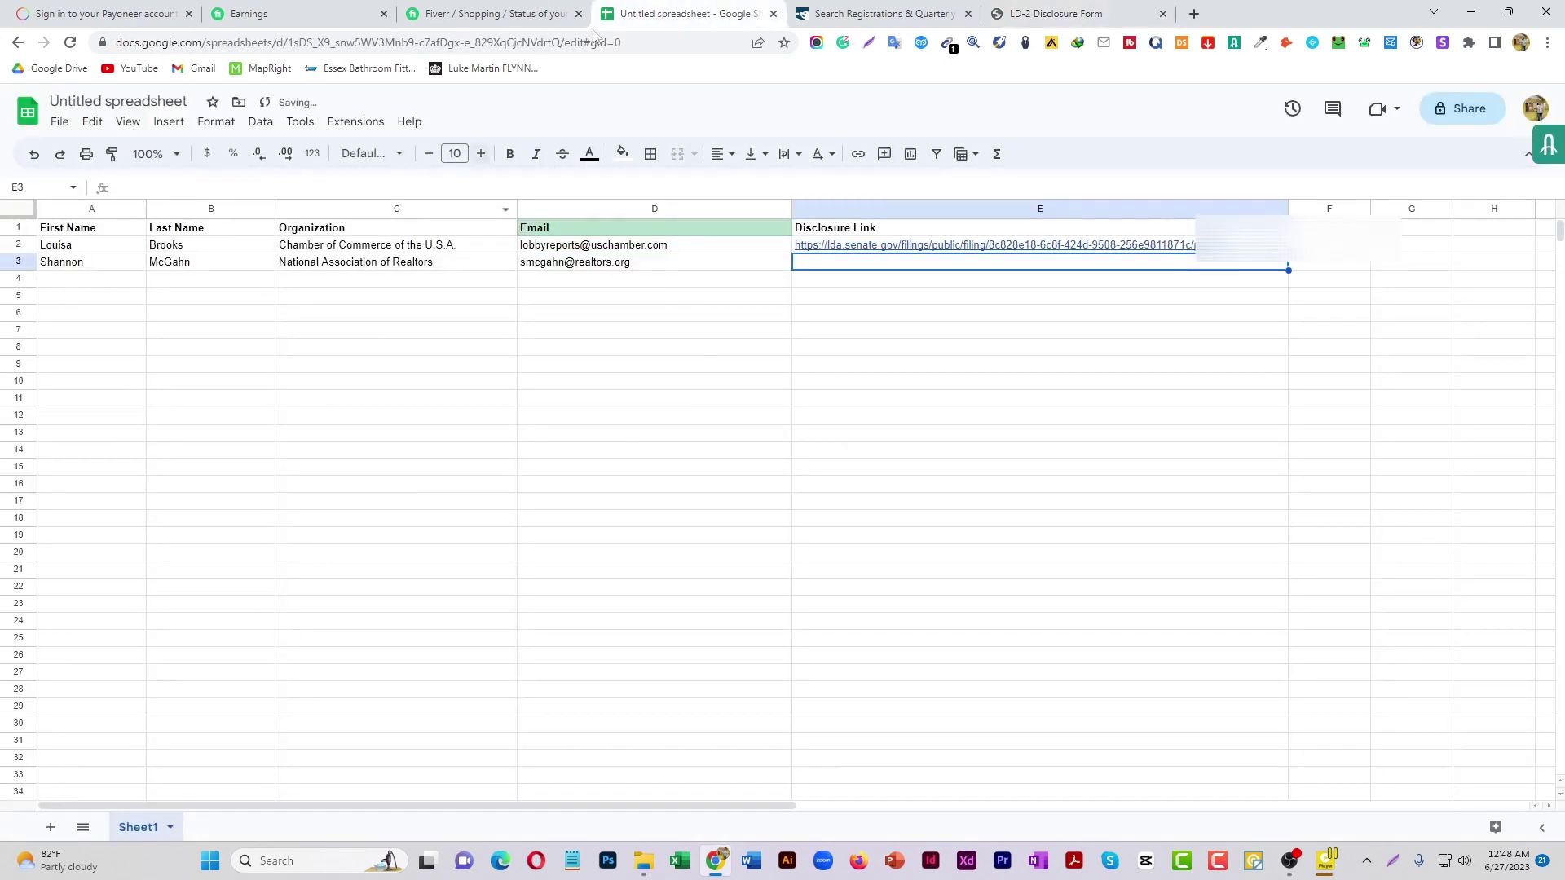
- Paste the Realtors report's web address into E3 as the disclosure link
left_click(977, 8)
left_click(1019, 13)
left_click(518, 42)
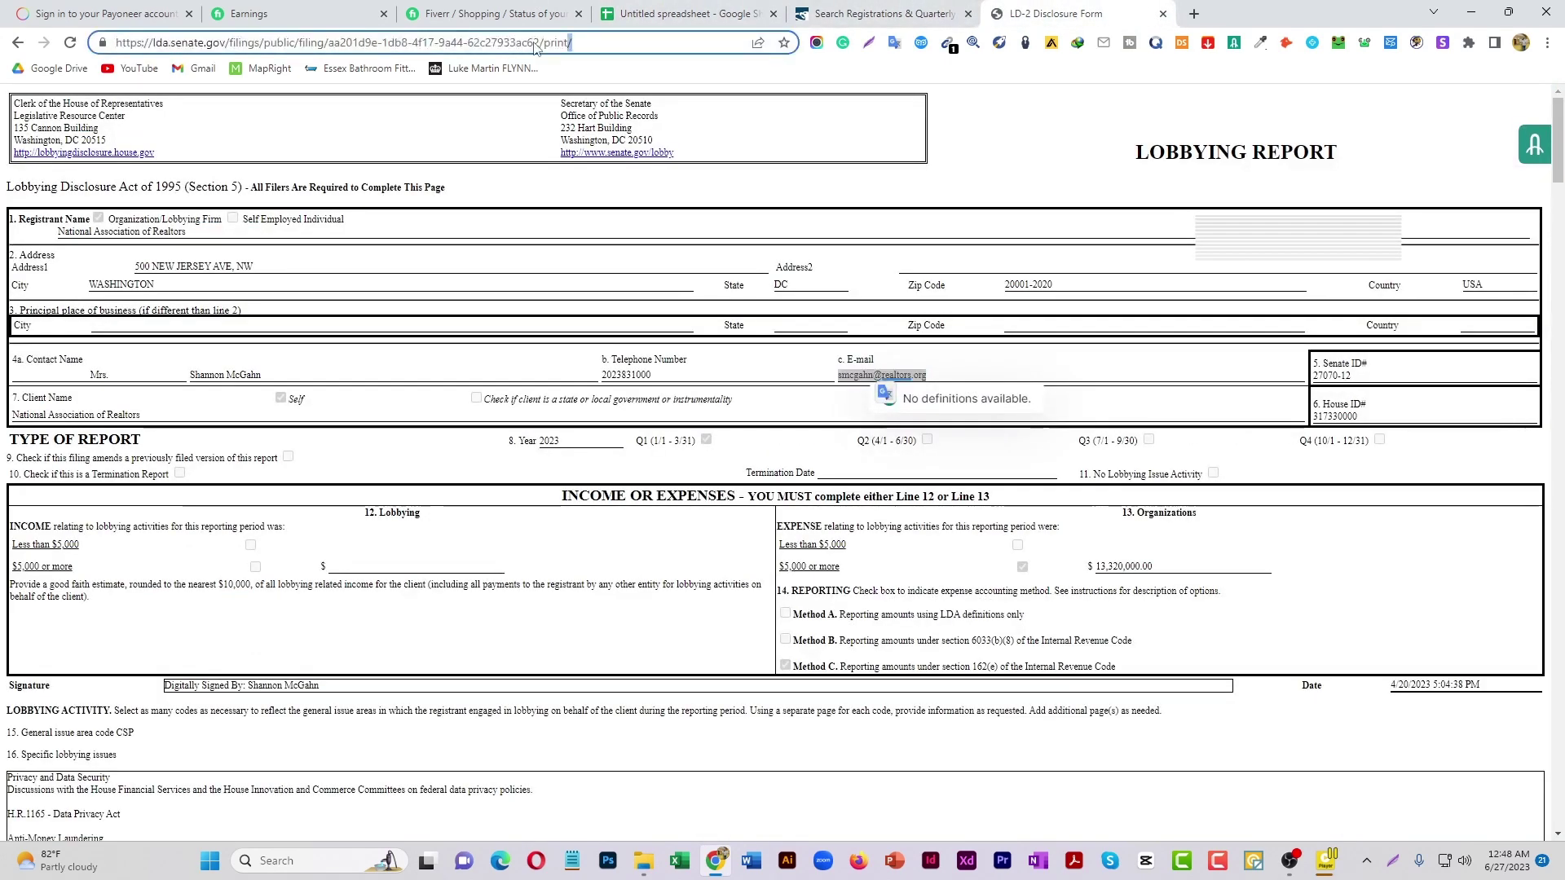
left_click(689, 14)
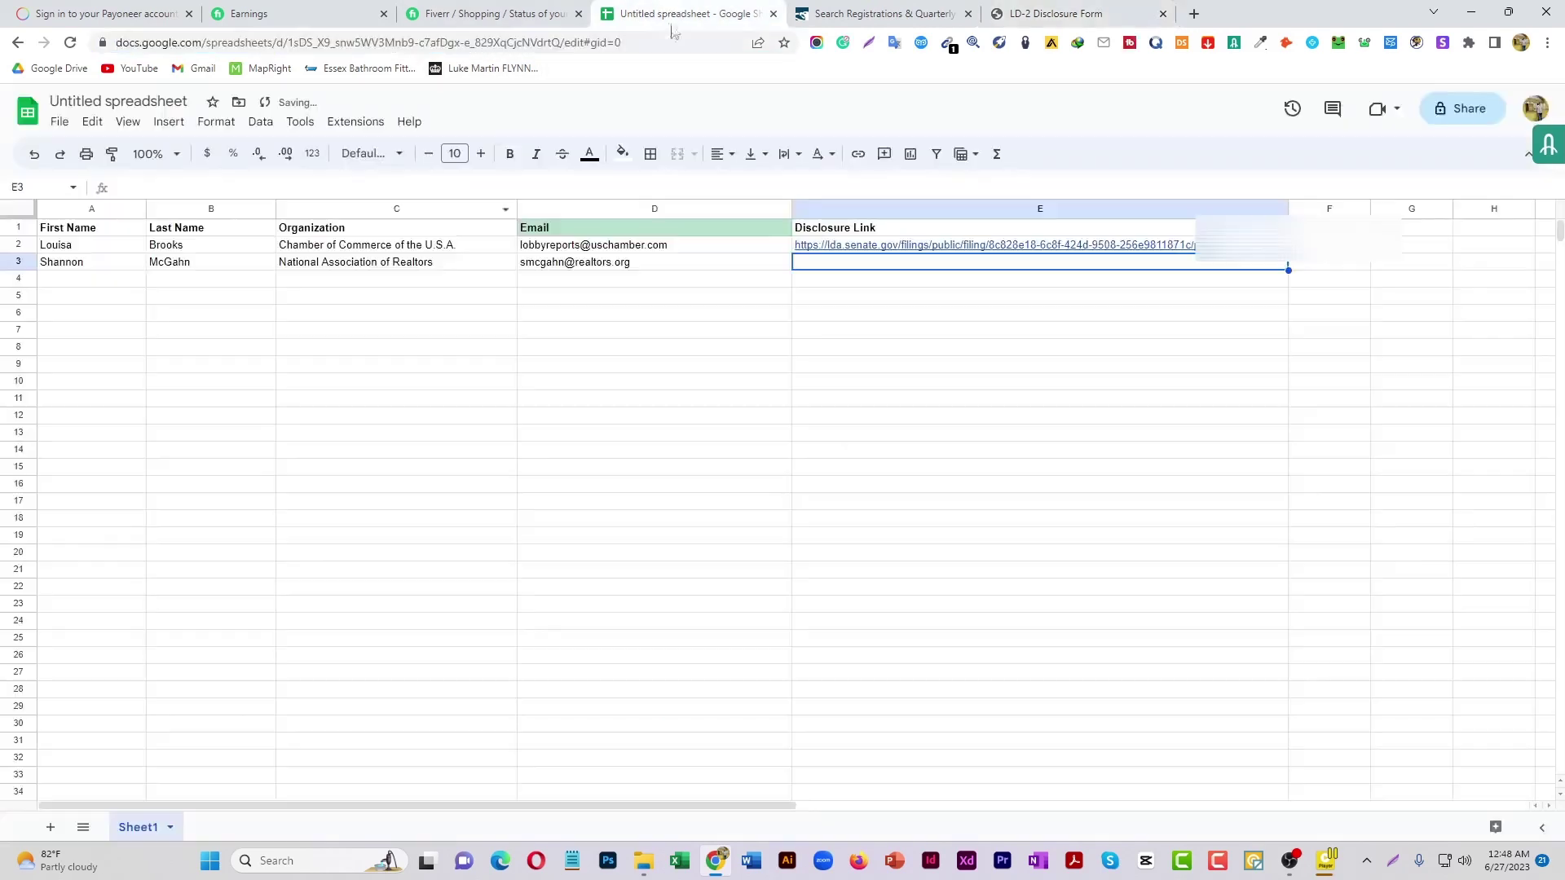
key("ctrl+v")
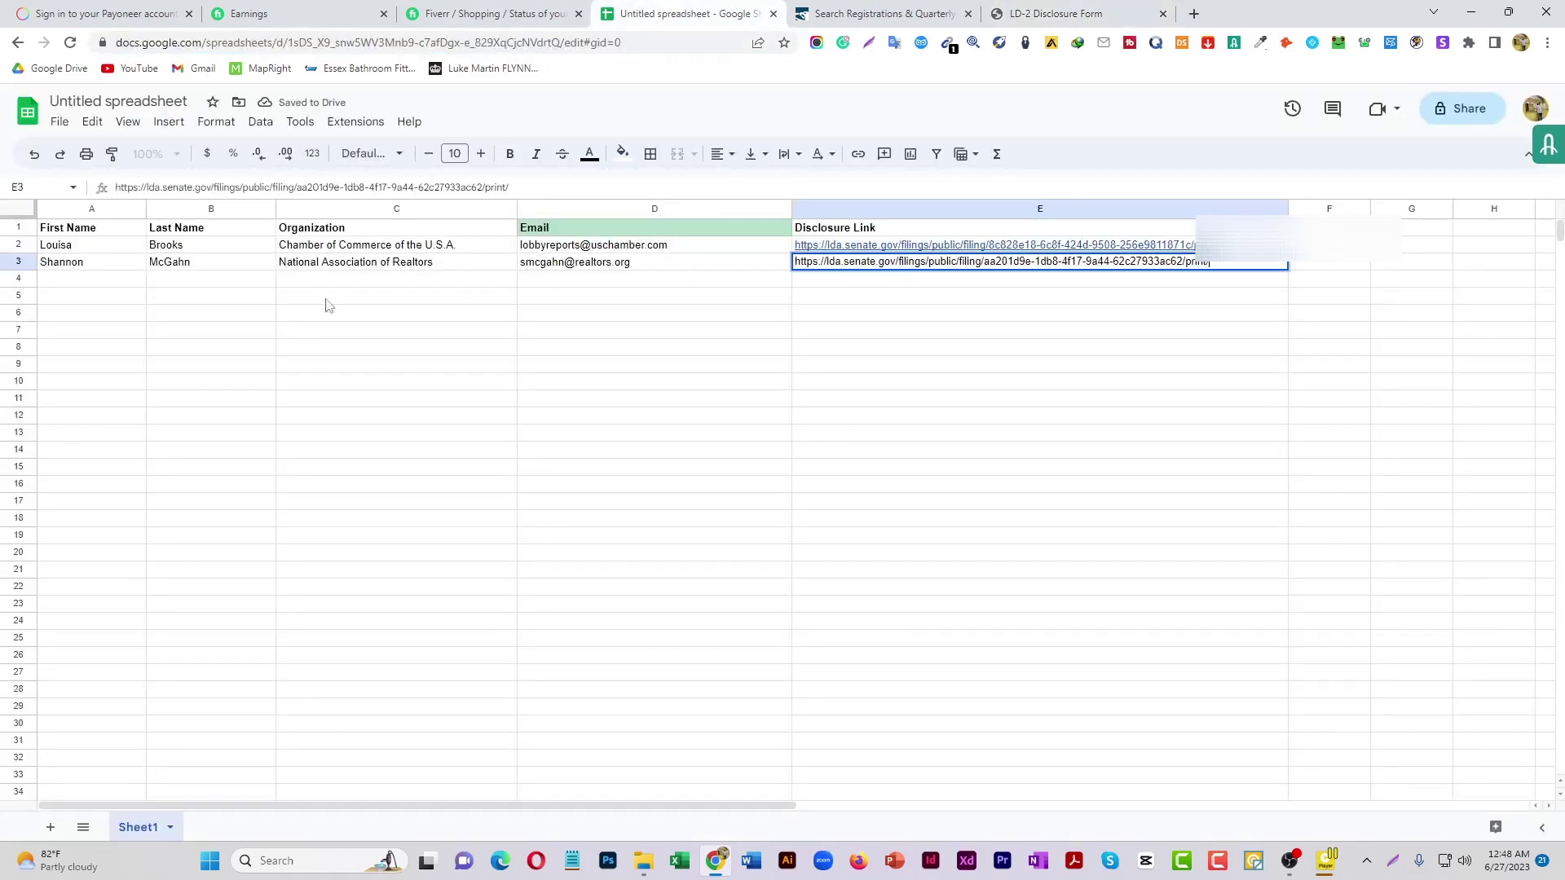
left_click(59, 277)
left_click(913, 8)
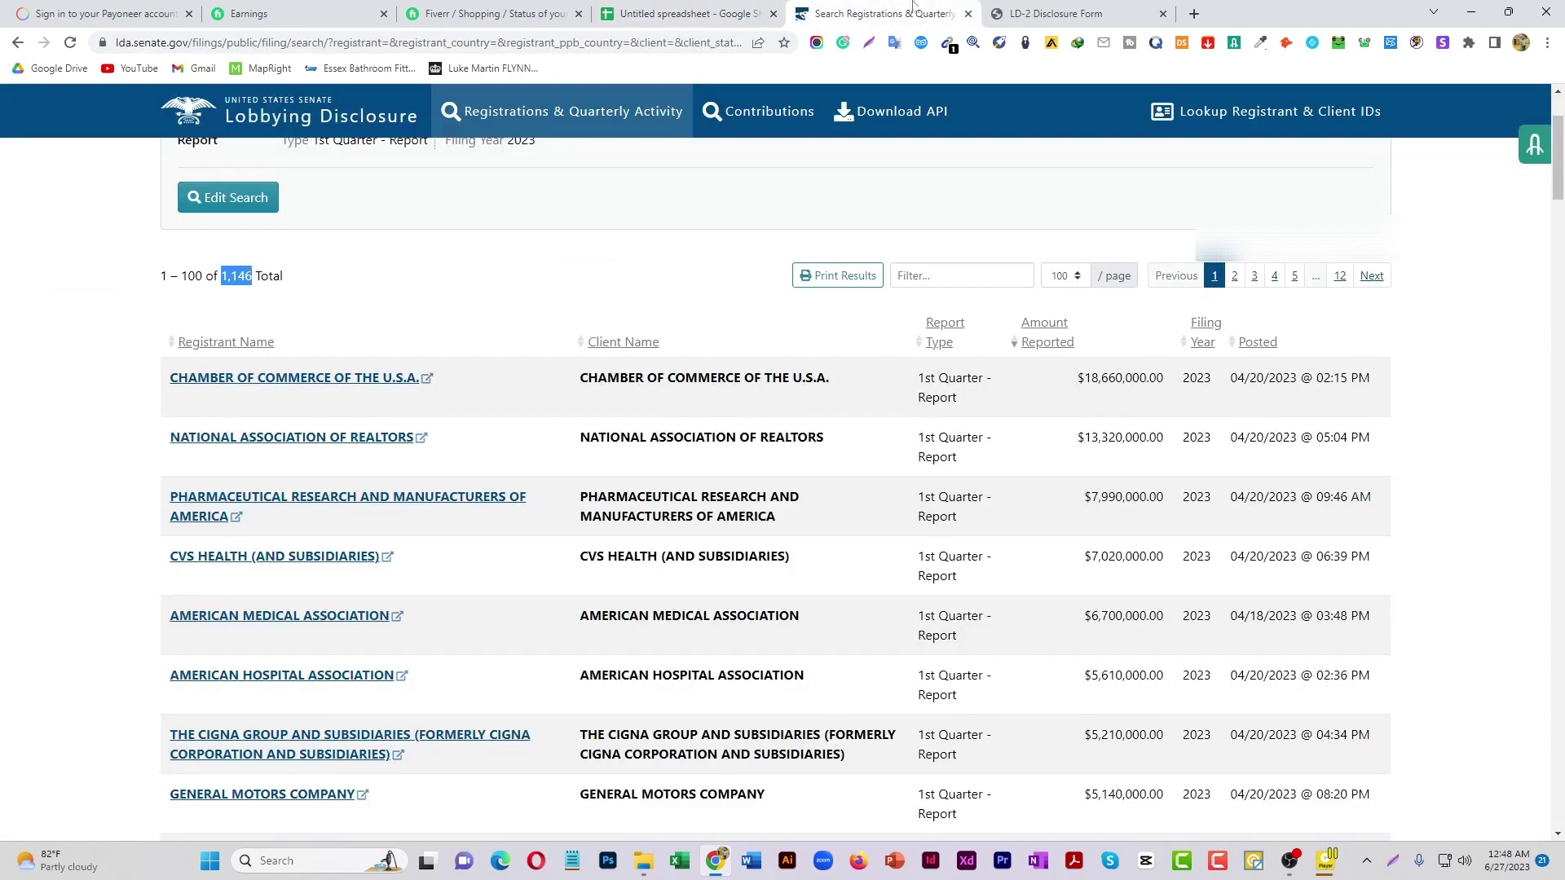
- Close the Realtors report and open the Pharmaceutical Research and Manufacturers of America filing in a new tab
left_click(1163, 14)
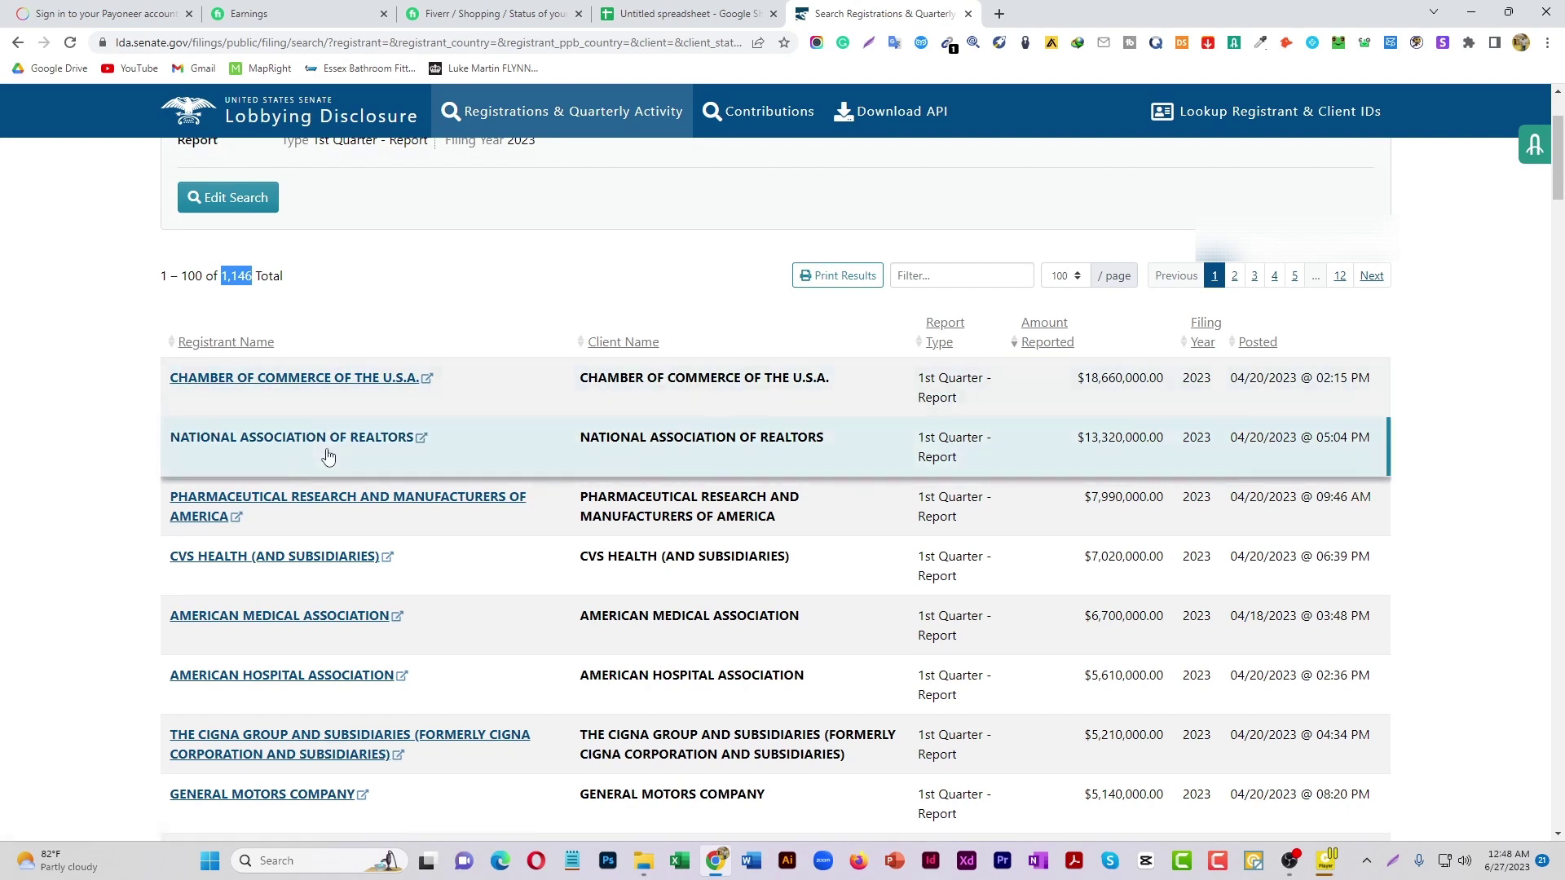
right_click(279, 501)
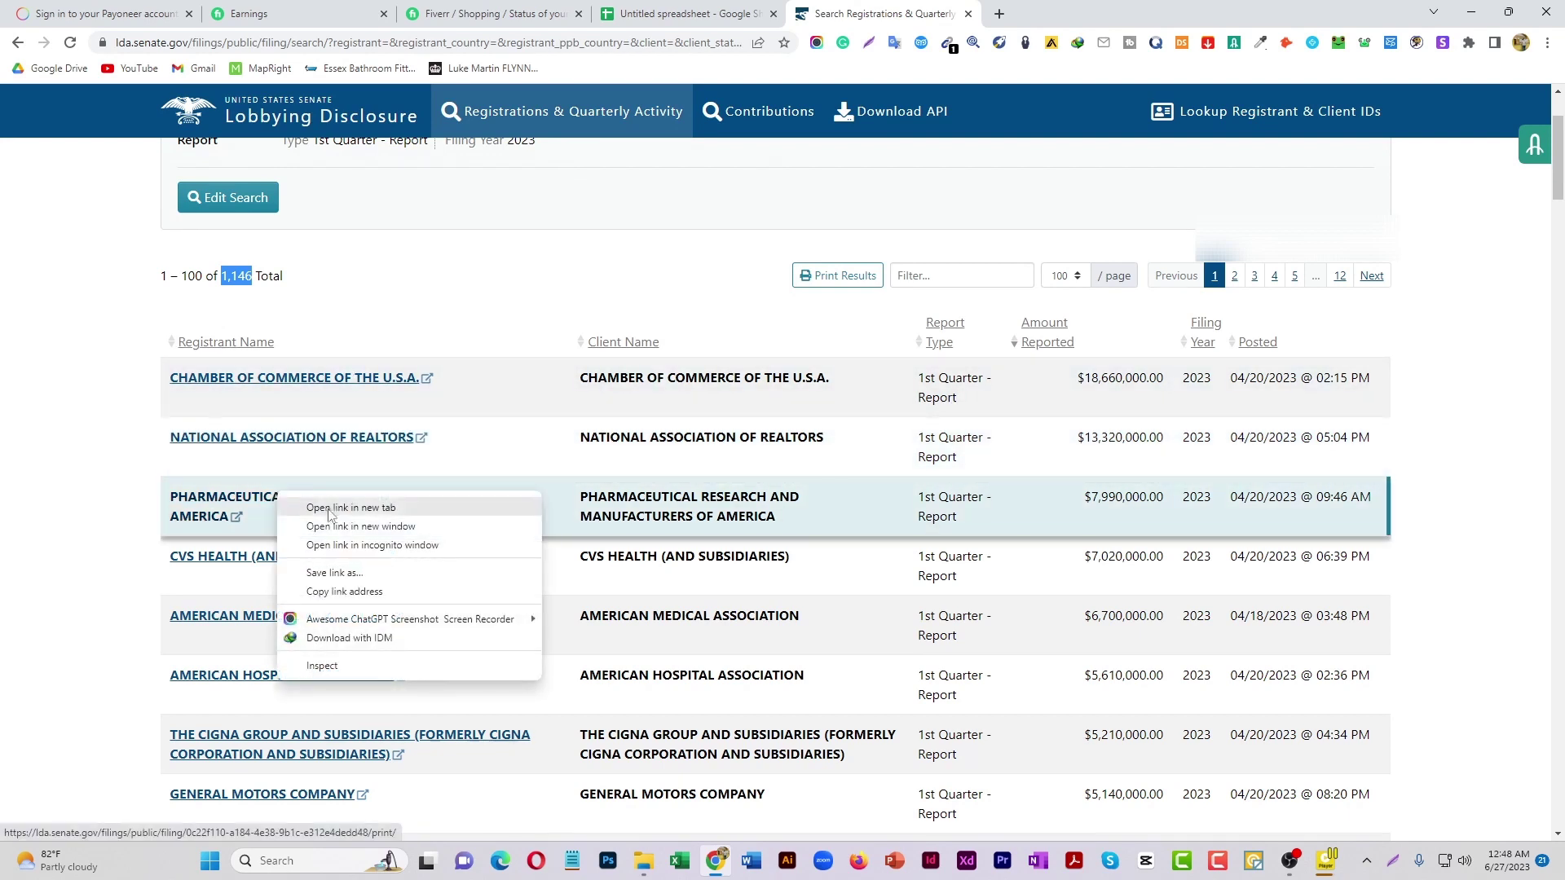
left_click(335, 515)
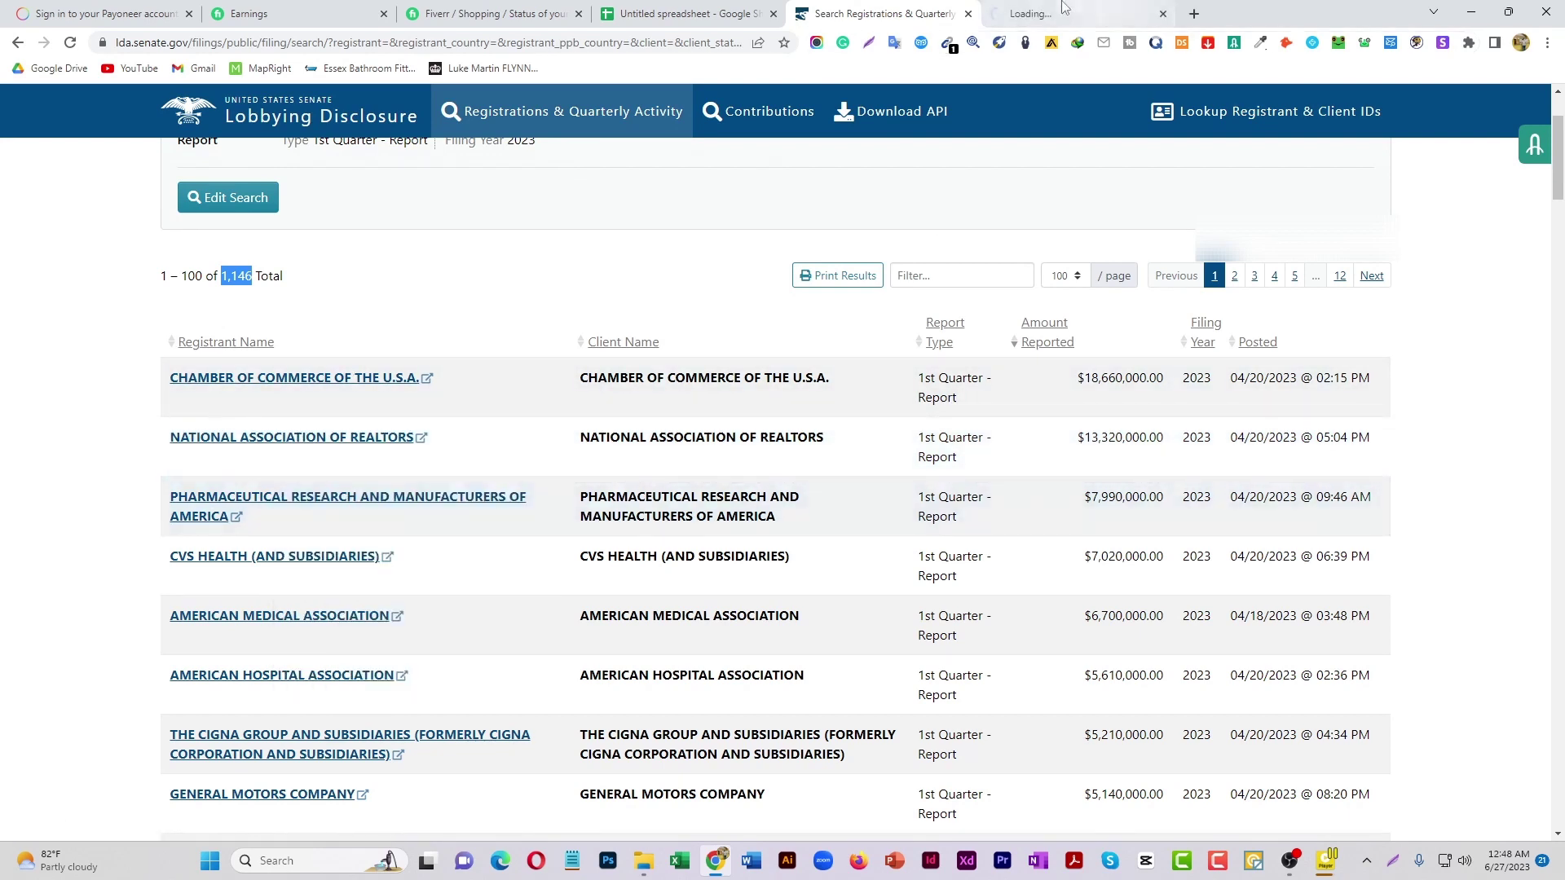
left_click(1031, 14)
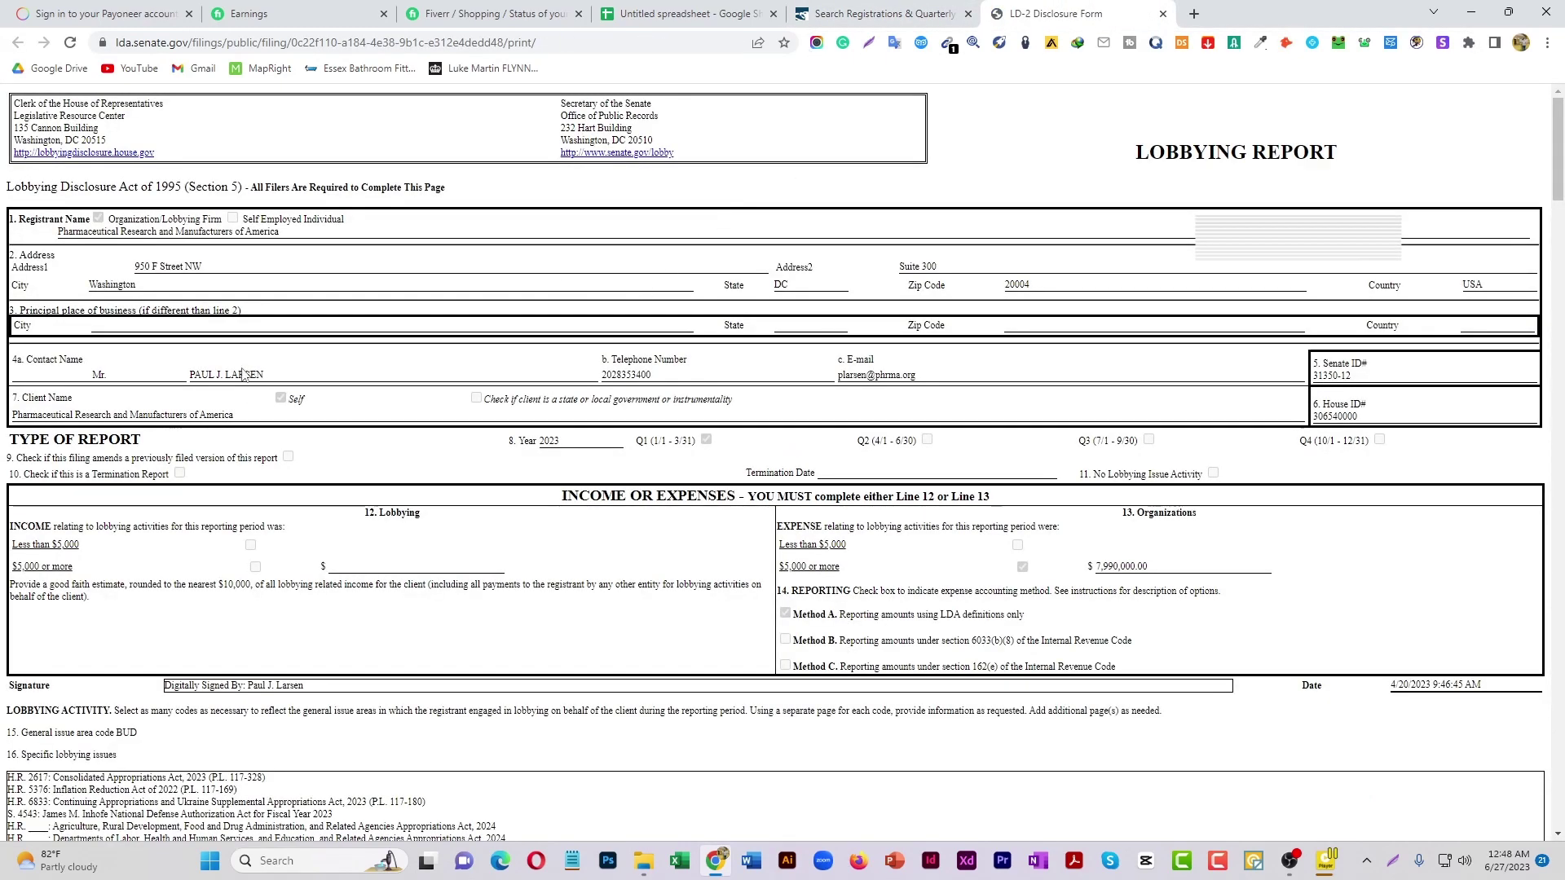
- Paste the contact's full name into A4 and move the surname into B4
triple_click(237, 375)
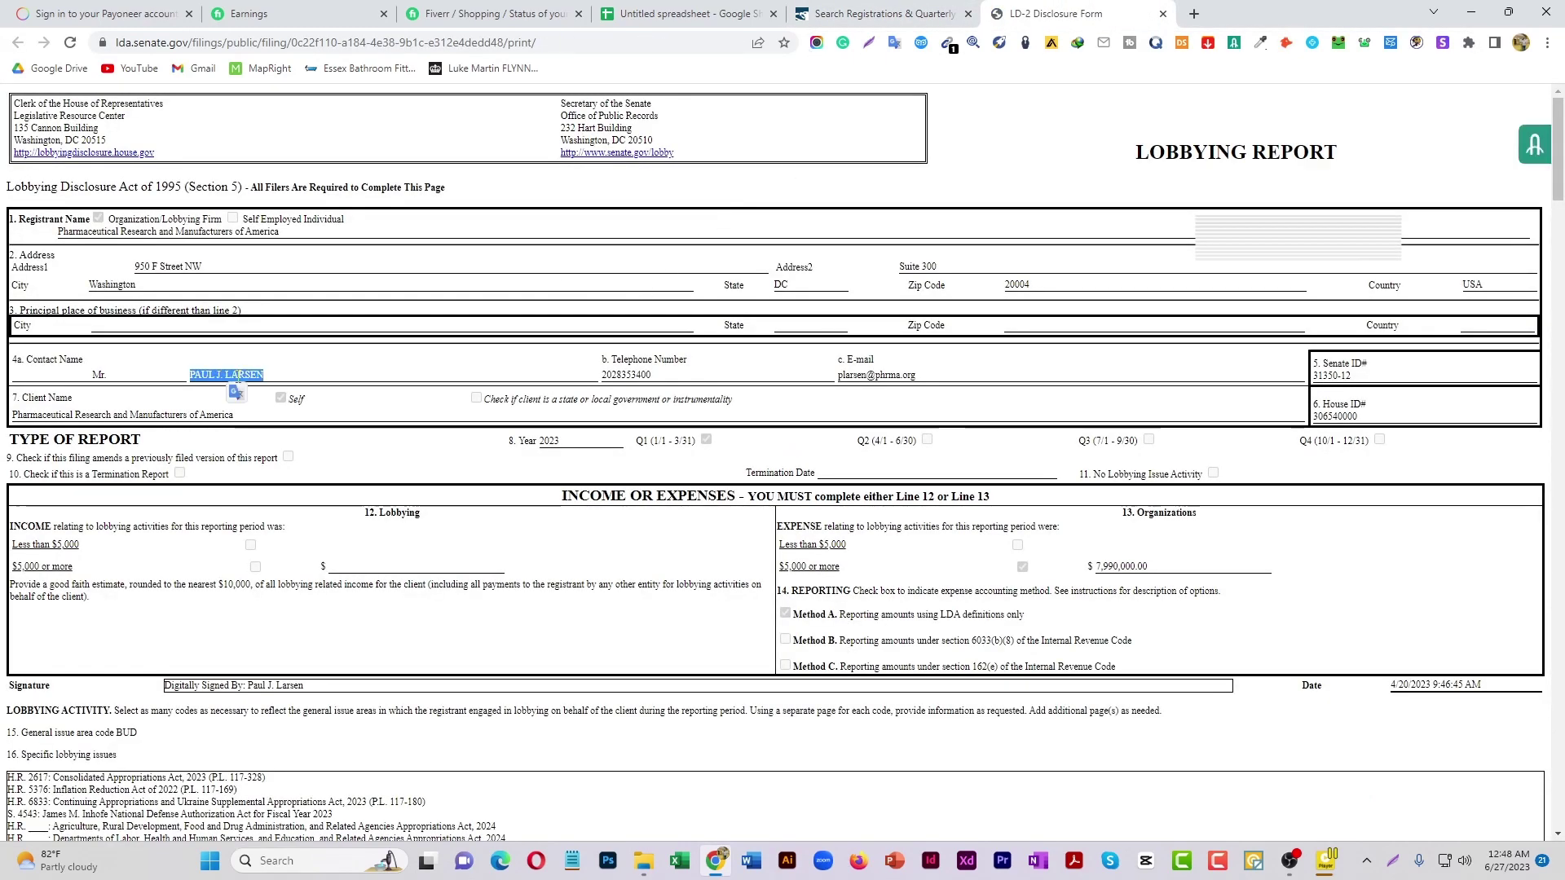
left_click(724, 9)
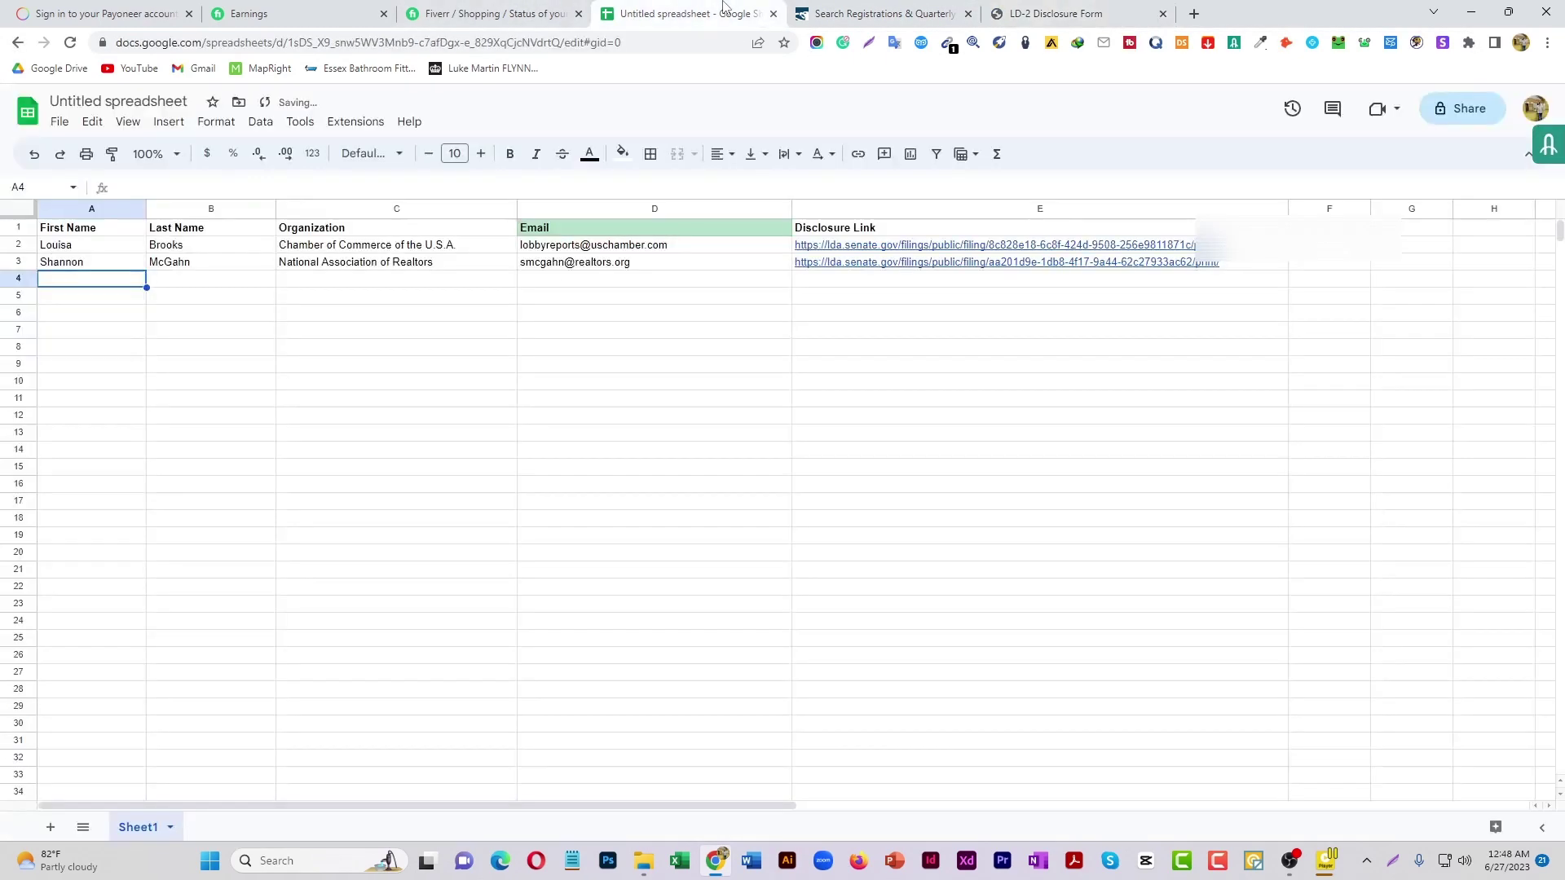
double_click(110, 281)
key("ctrl+v")
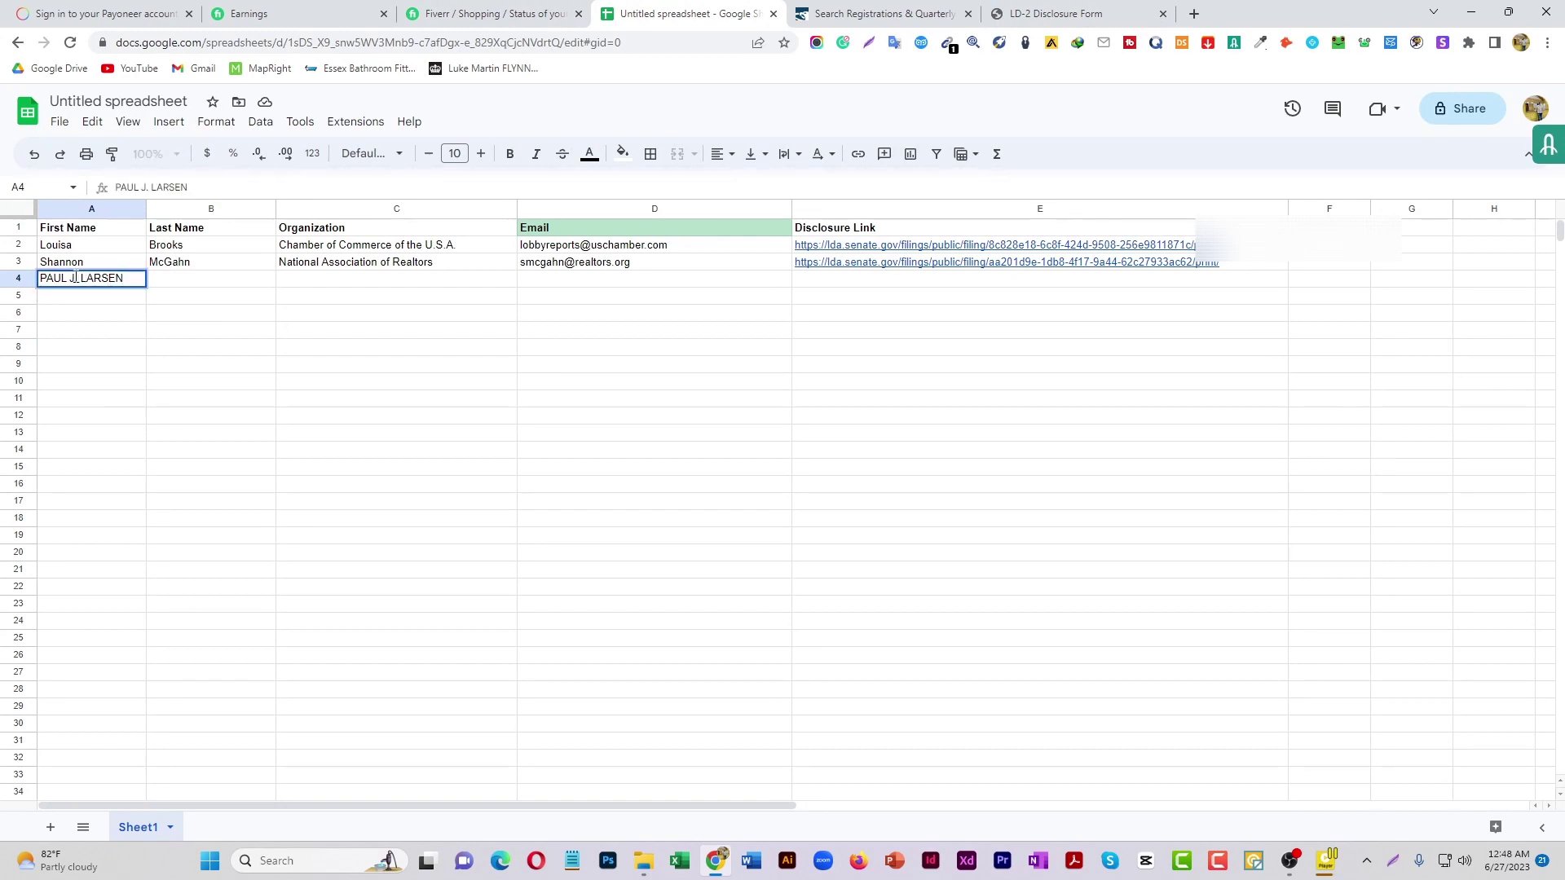
left_click_drag(72, 277, 149, 282)
key("ctrl+c")
right_click(110, 277)
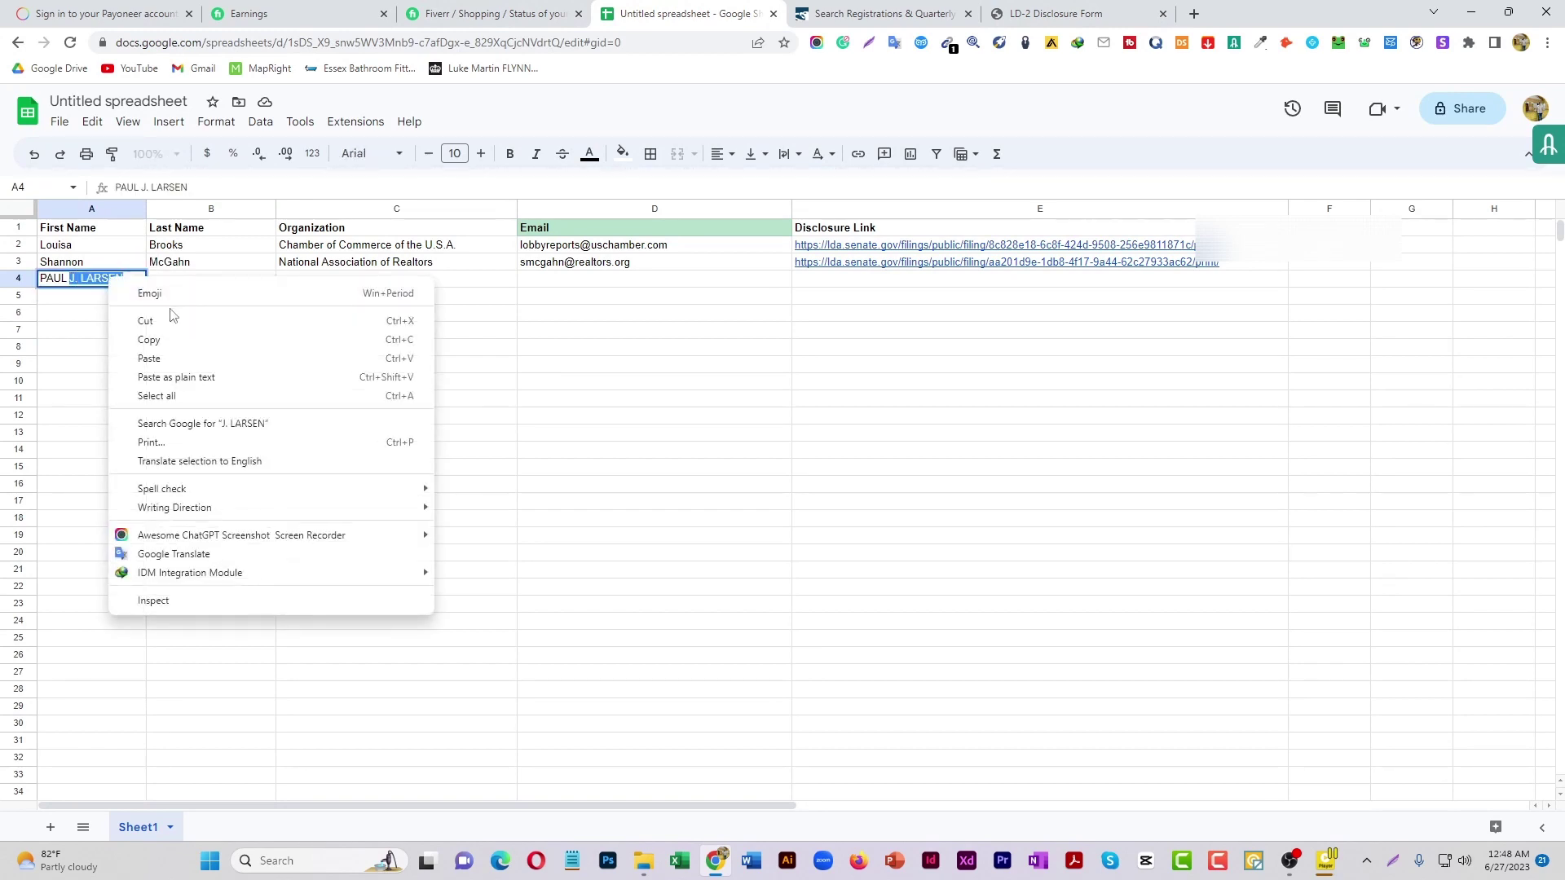
left_click(196, 304)
left_click(208, 281)
key("ctrl+v")
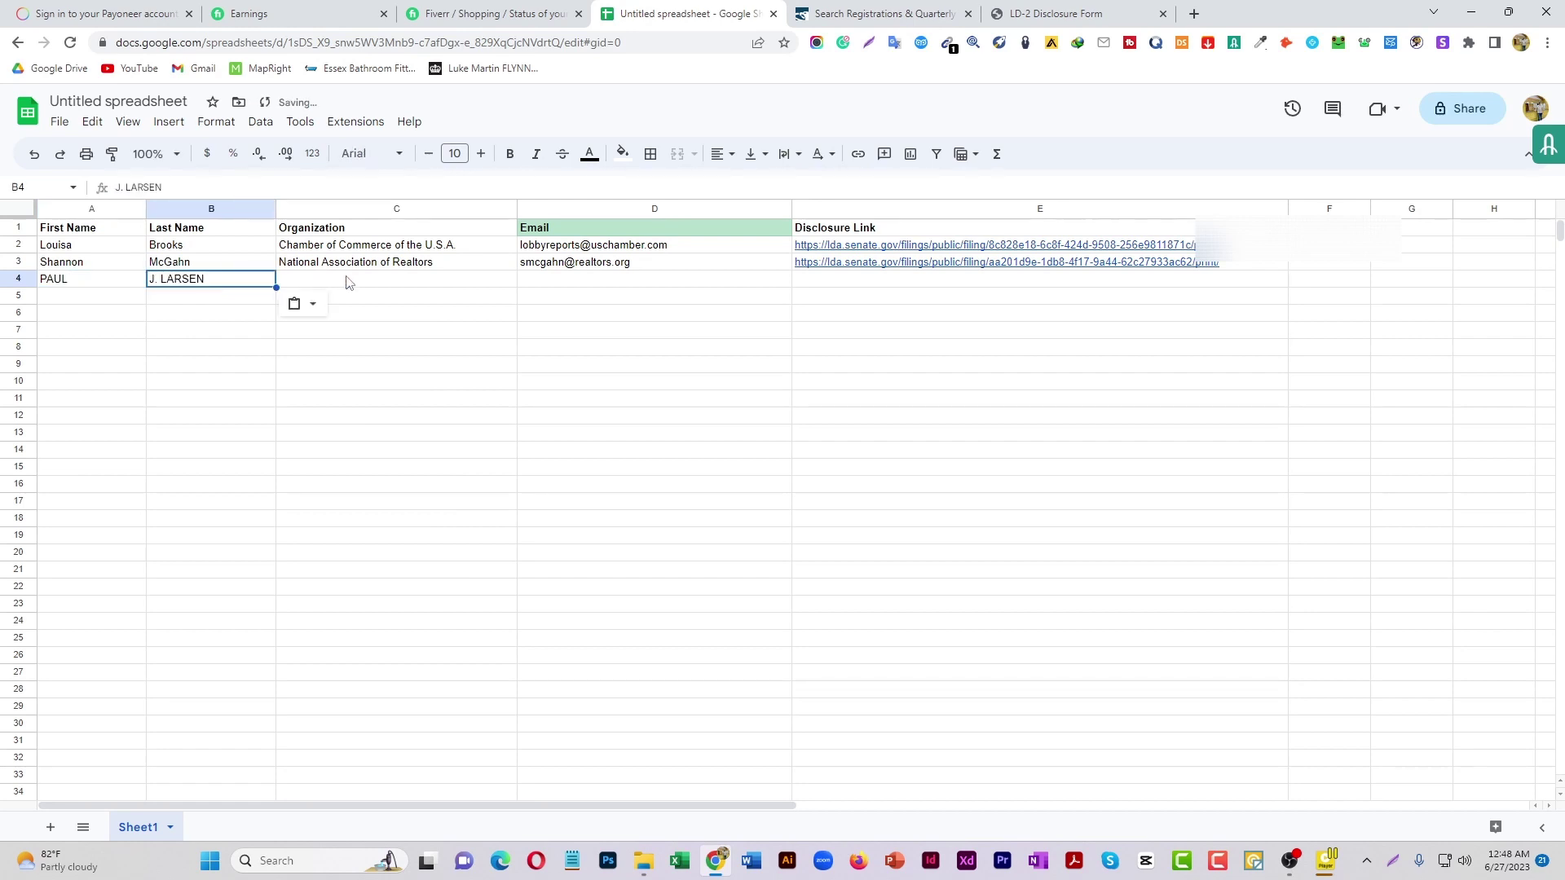
- Paste Pharmaceutical Research and Manufacturers of America into C4, removing the extra empty line
left_click(1051, 14)
left_click_drag(234, 415, 12, 415)
key("ctrl+c")
left_click(489, 14)
left_click(673, 10)
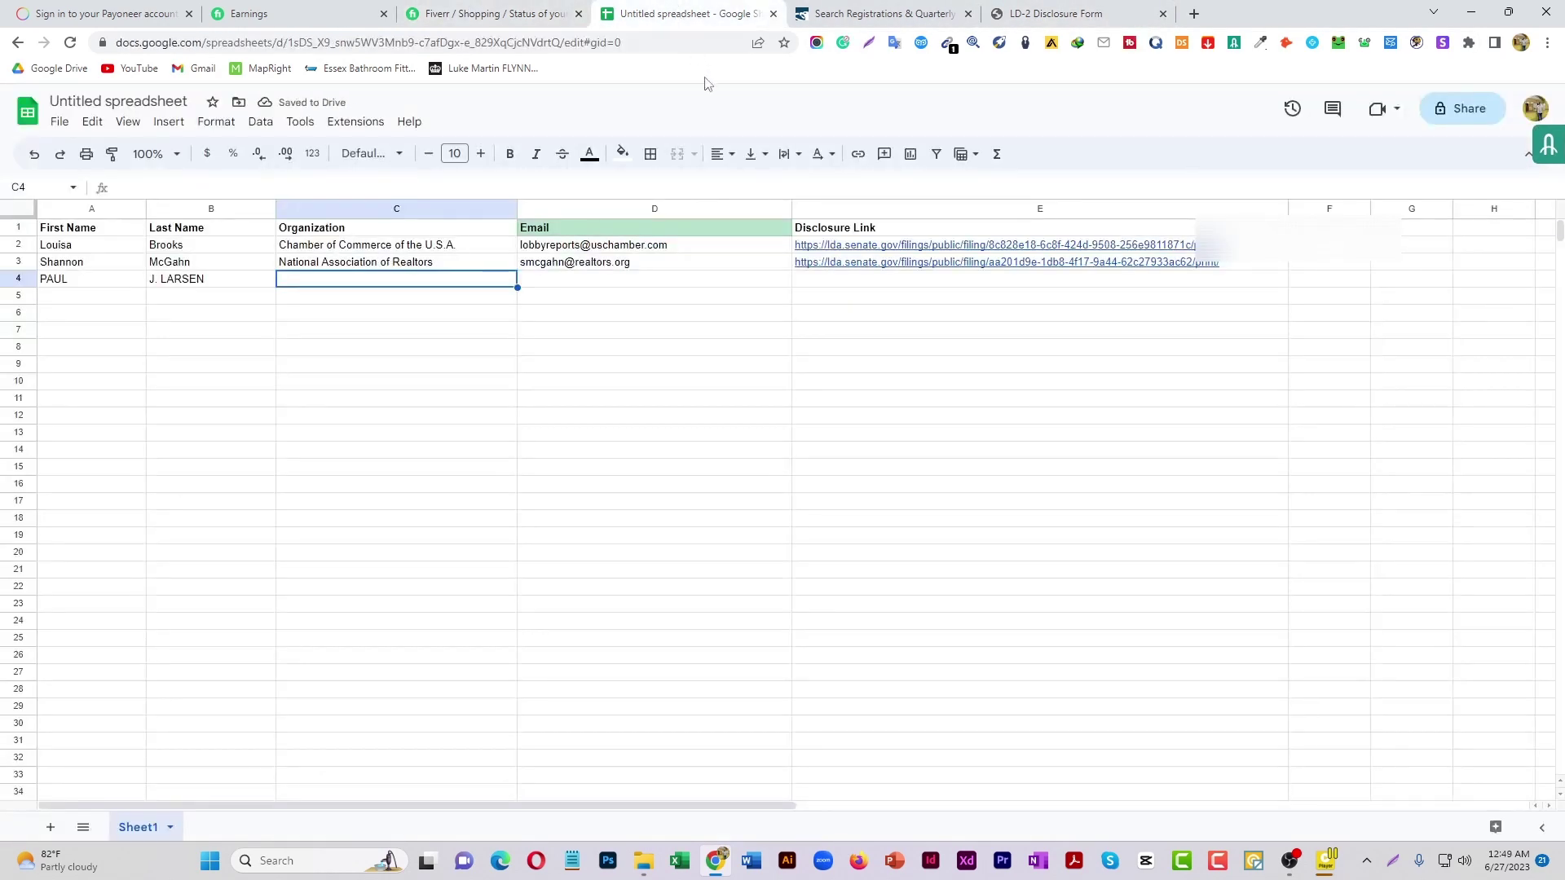
double_click(395, 282)
key("ctrl+v")
key("BackSpace")
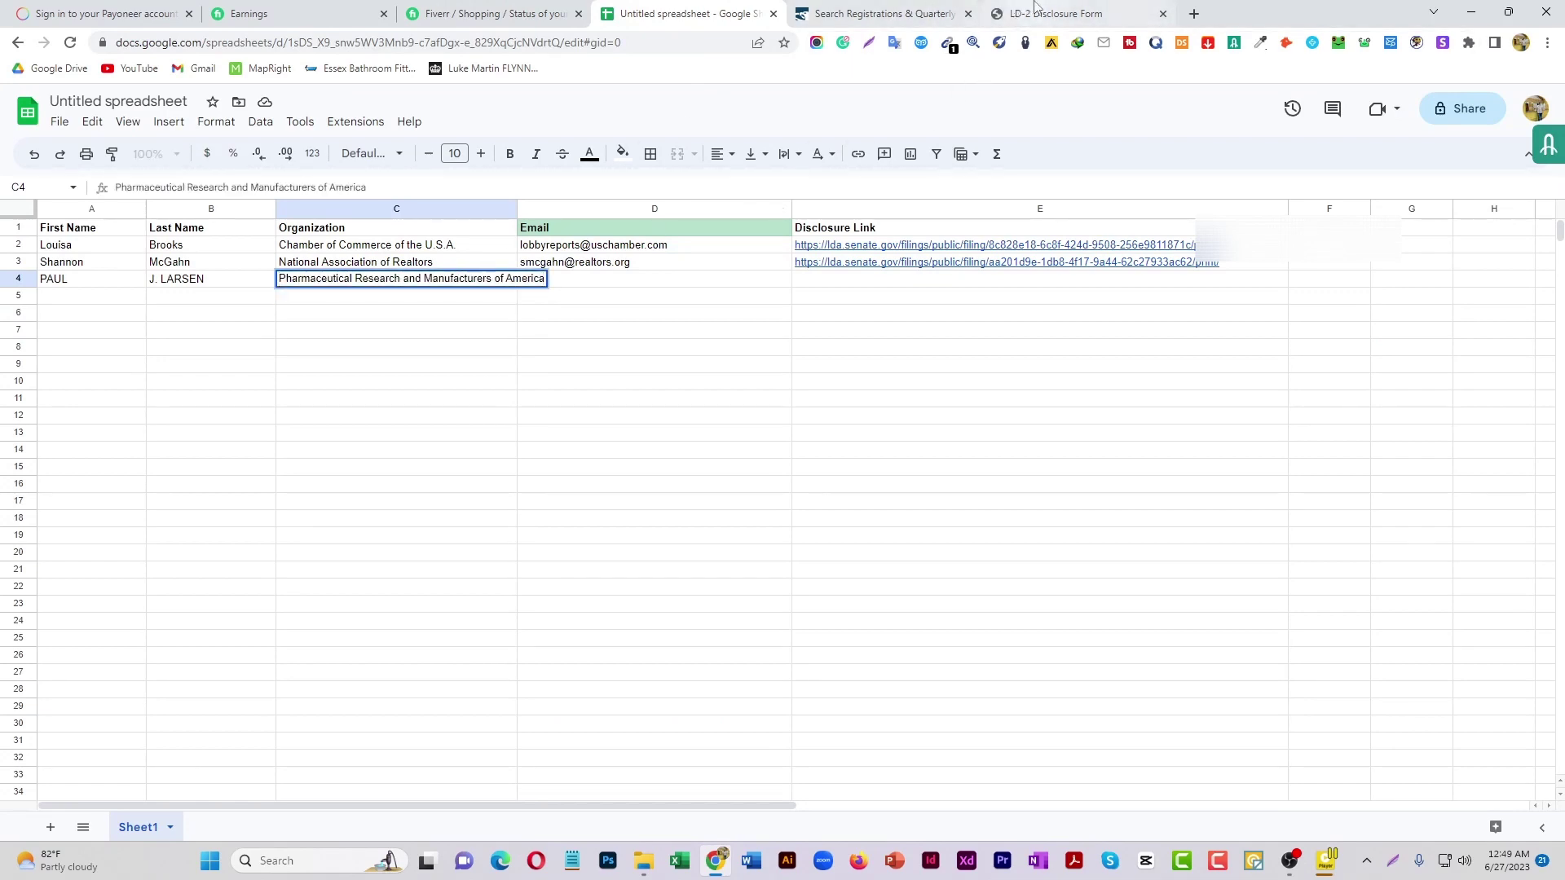
- Copy the contact's e-mail from the report into D4
left_click(1053, 14)
left_click_drag(836, 376, 917, 375)
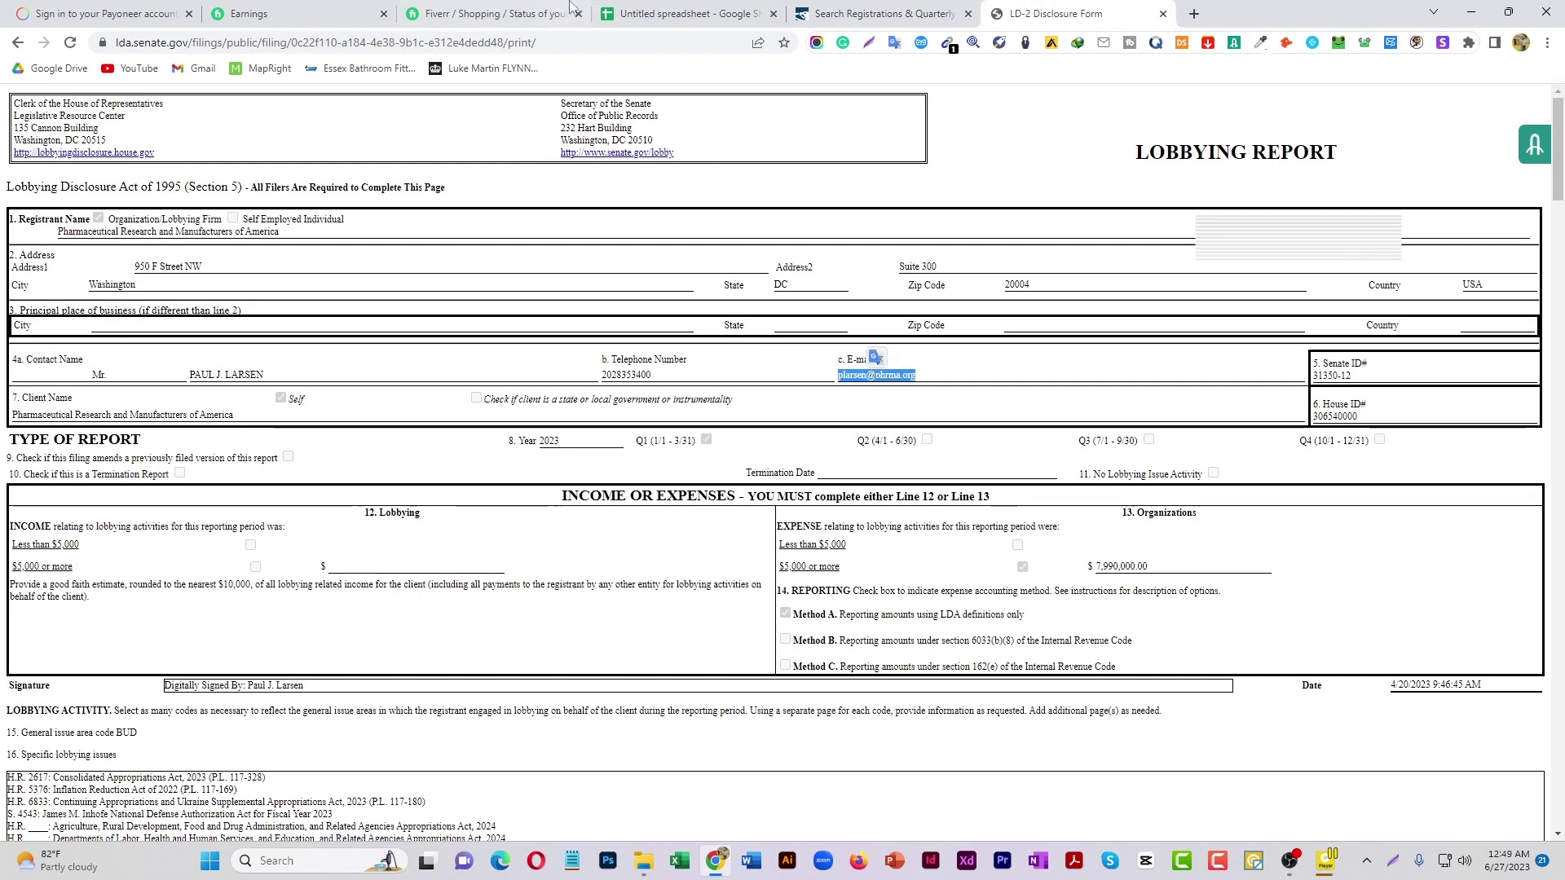
key("ctrl+c")
key("ctrl+shift+Tab")
key("ctrl+shift+Tab")
double_click(636, 289)
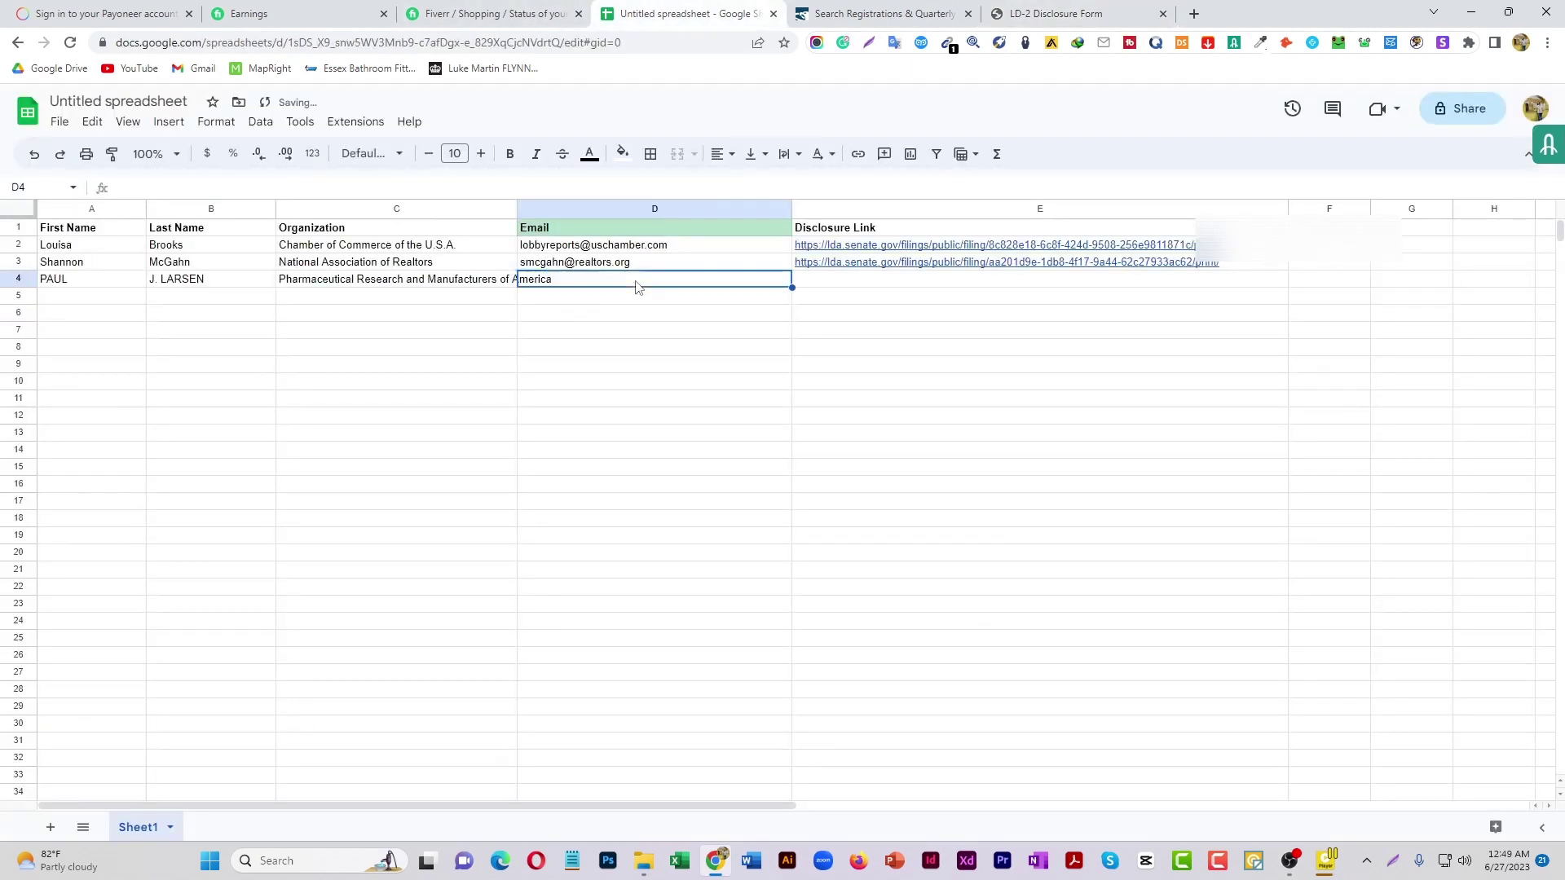
key("ctrl+v")
left_click(856, 283)
- Paste the pharmaceutical filing's web address into E4 as the disclosure link
left_click(1051, 14)
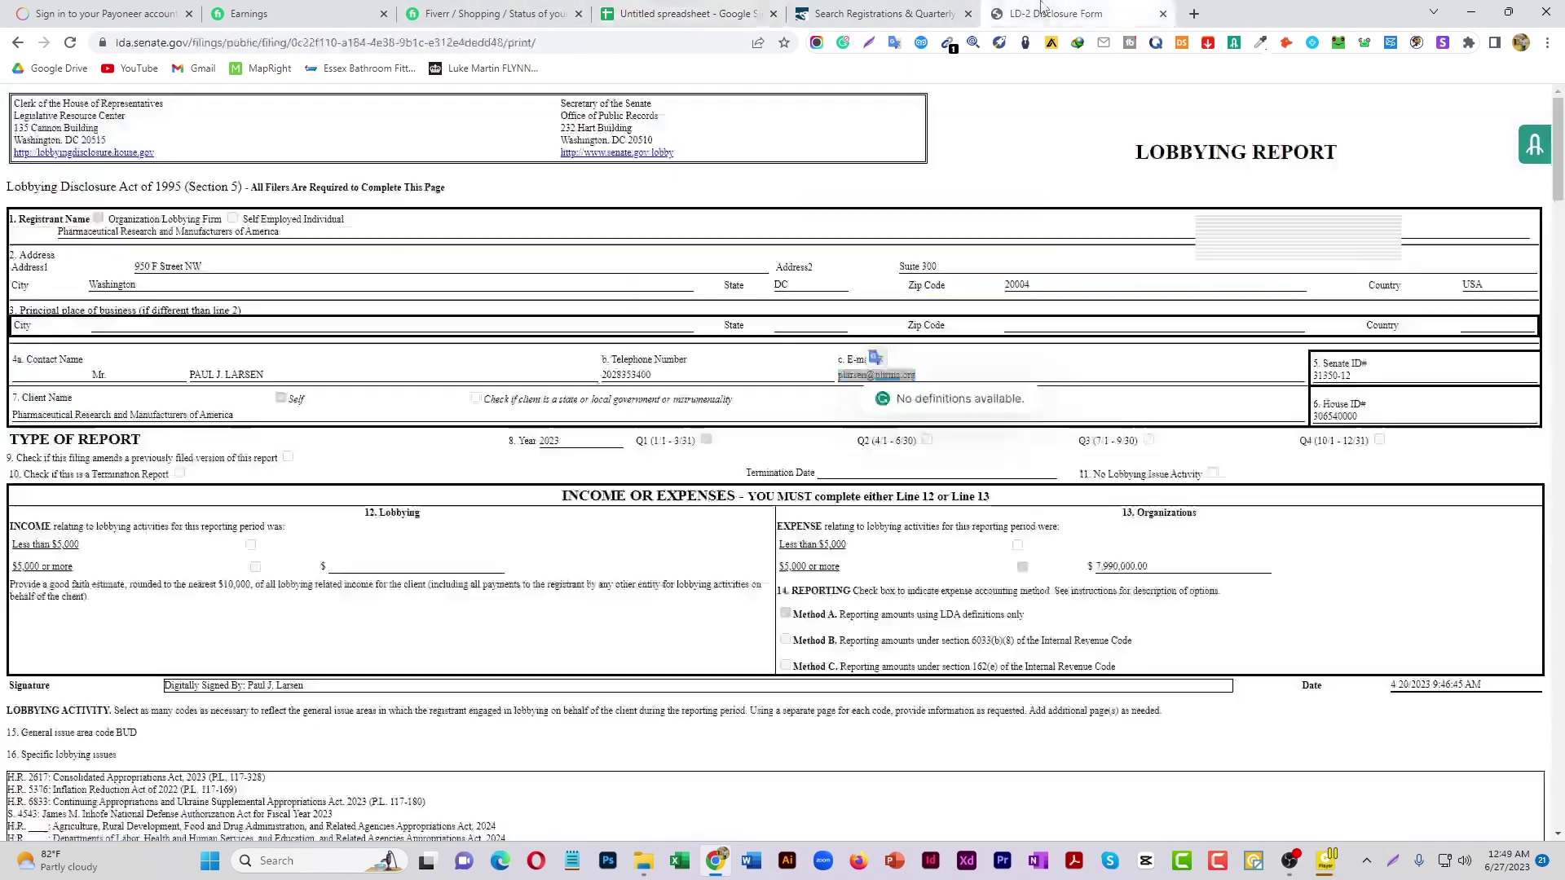
left_click_drag(573, 43, 115, 43)
key("ctrl+c")
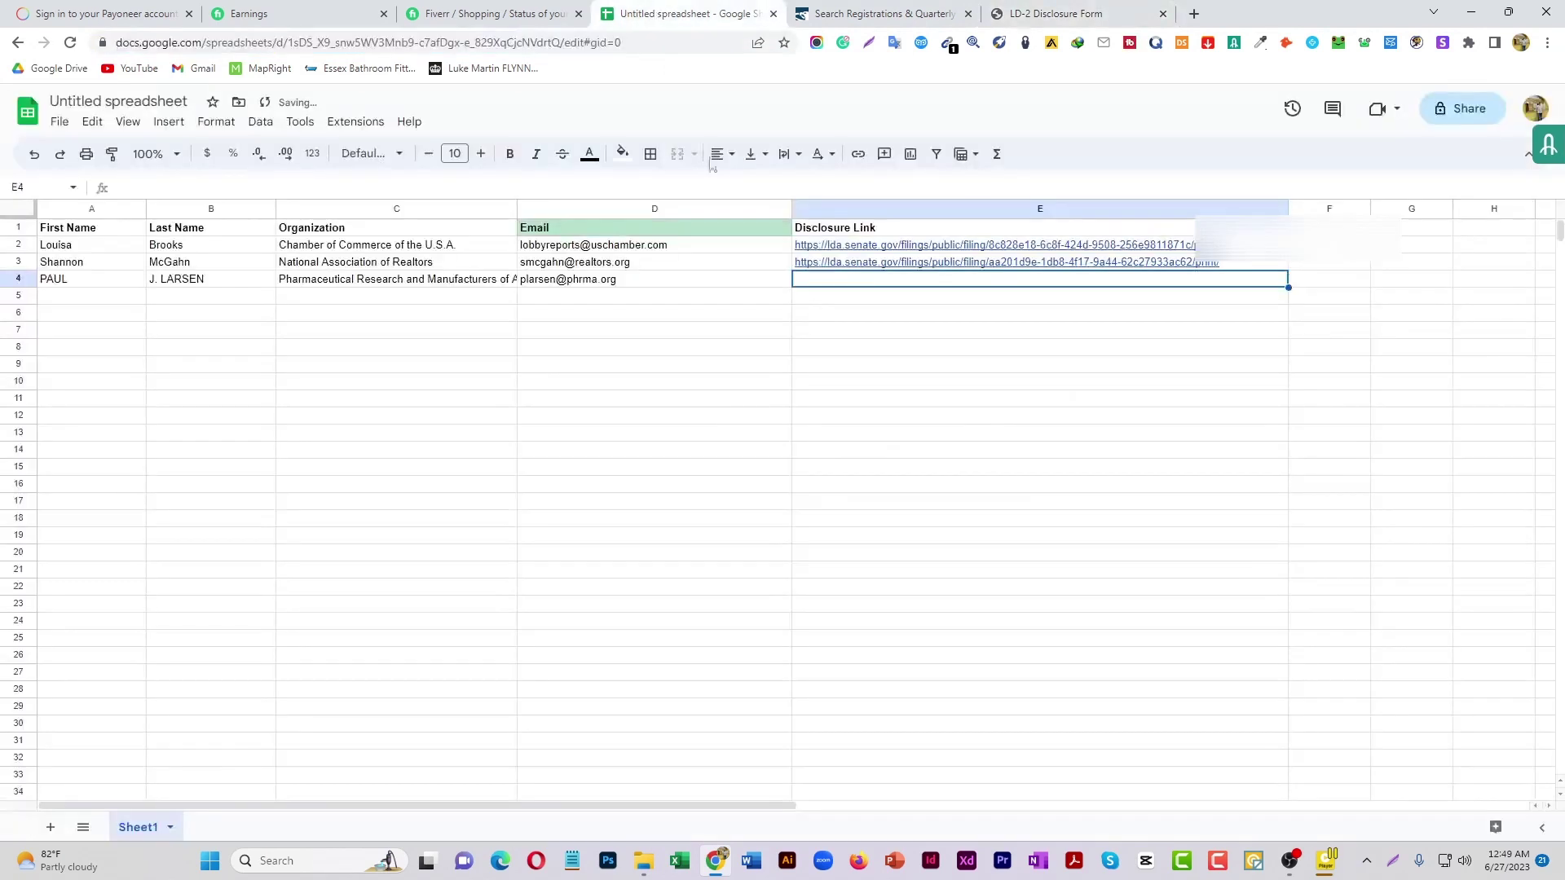
key("ctrl+shift+Tab")
key("ctrl+shift+Tab")
double_click(865, 283)
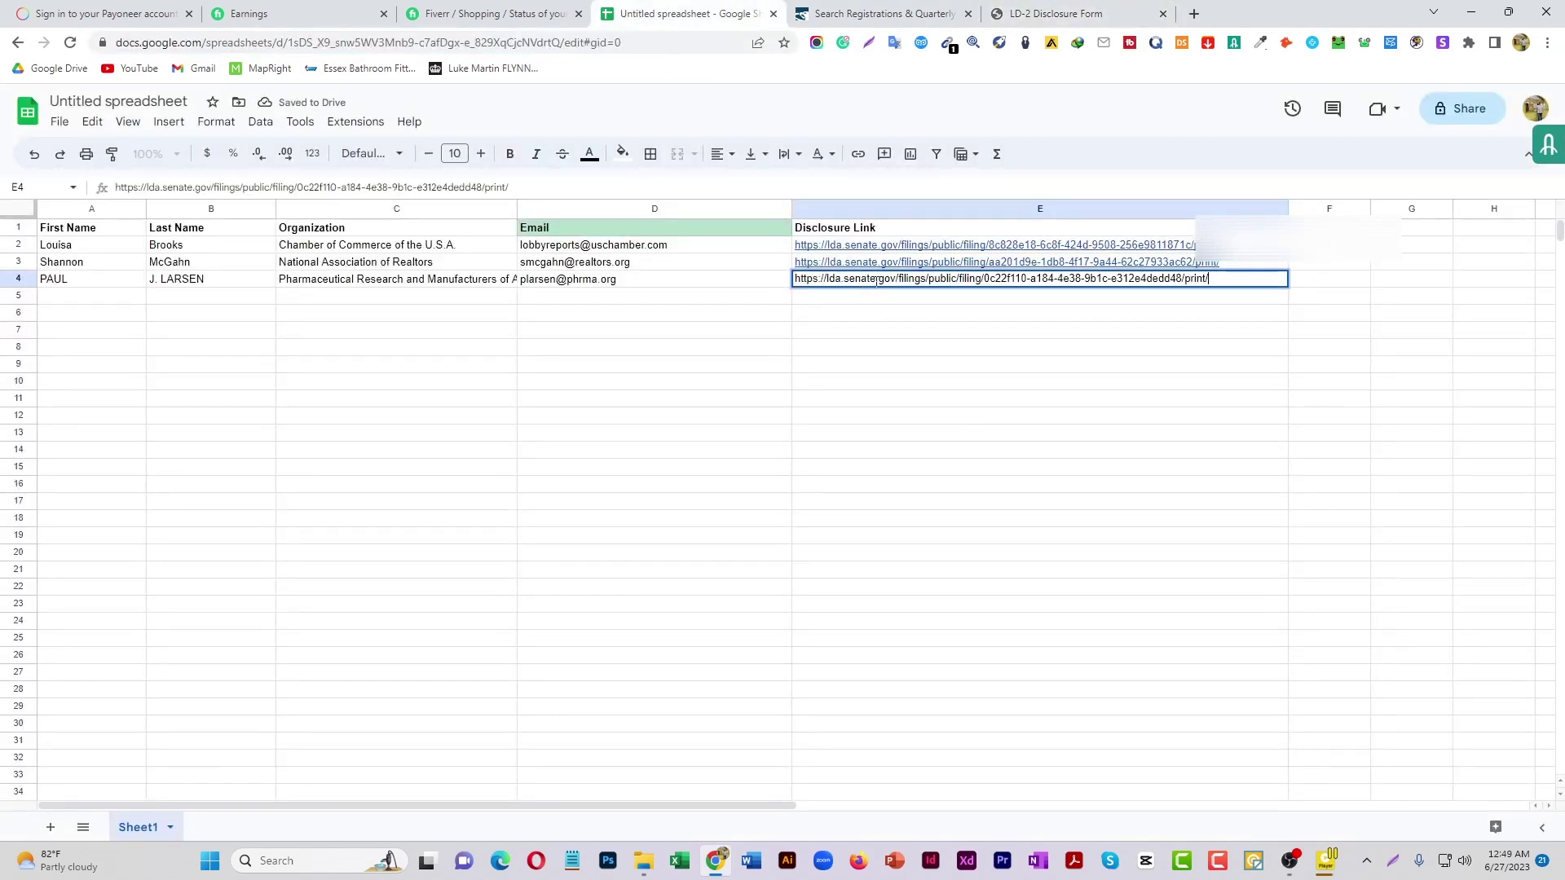
key("ctrl+v")
left_click(611, 297)
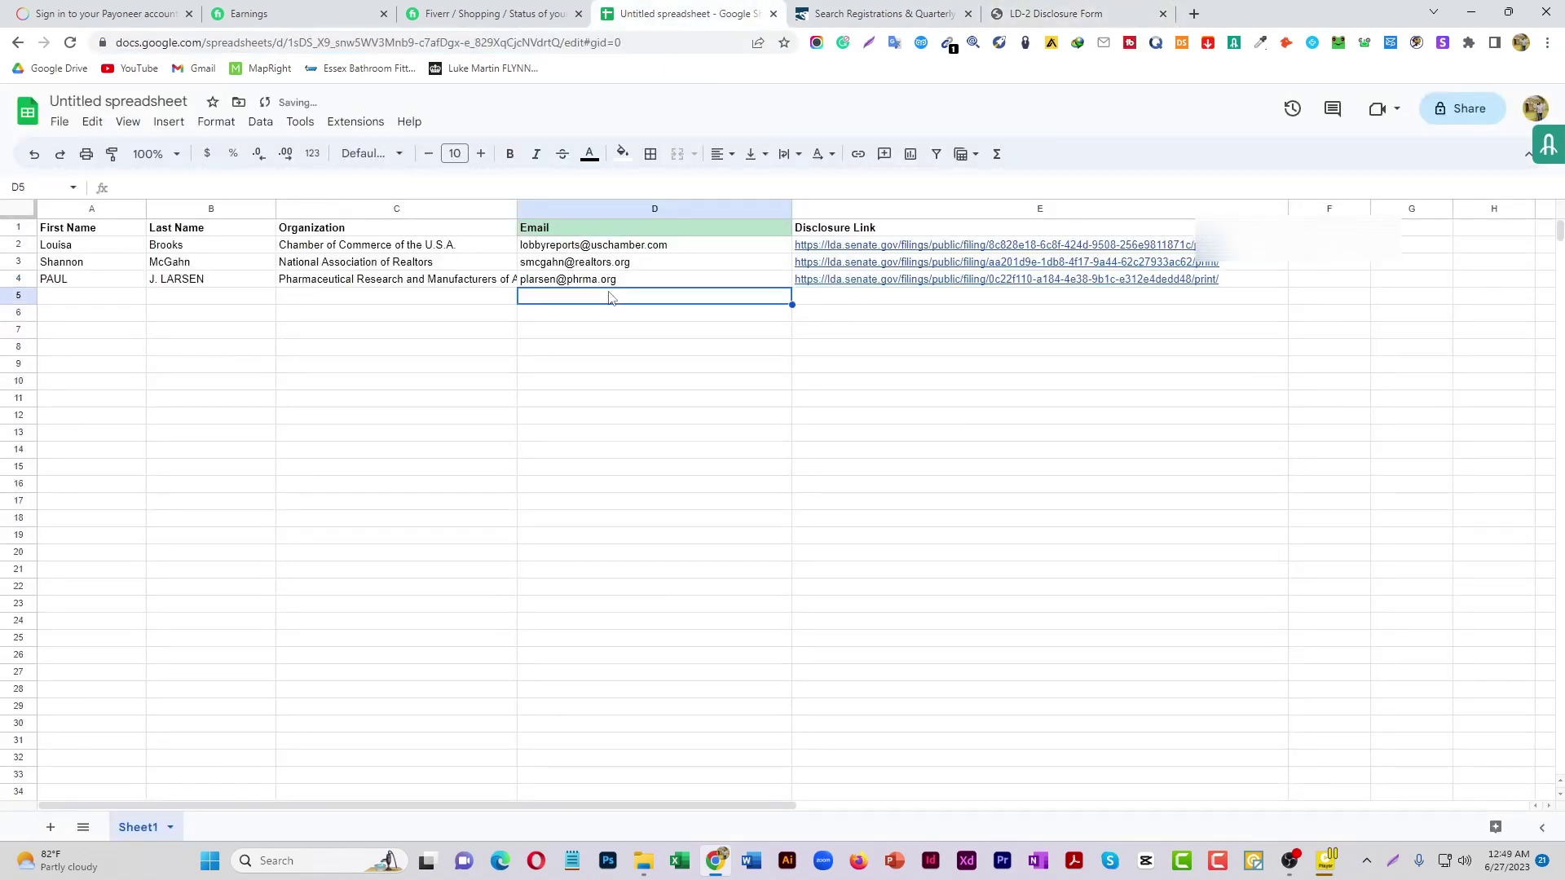
left_click(477, 8)
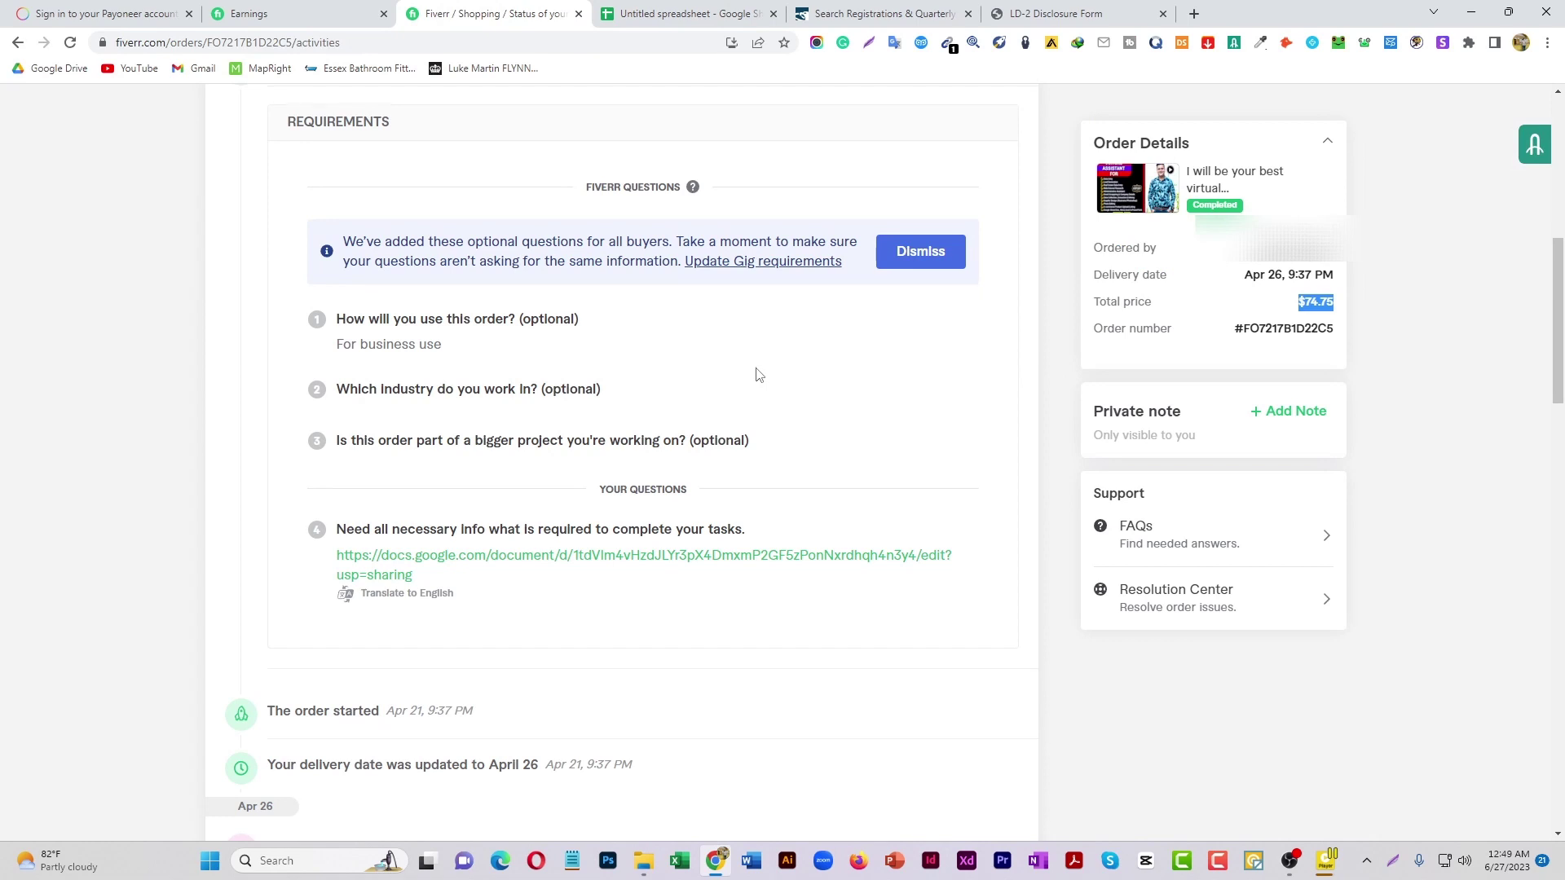
- Review the Fiverr order's total price and bring up the OBS recorder window
left_click(1302, 303)
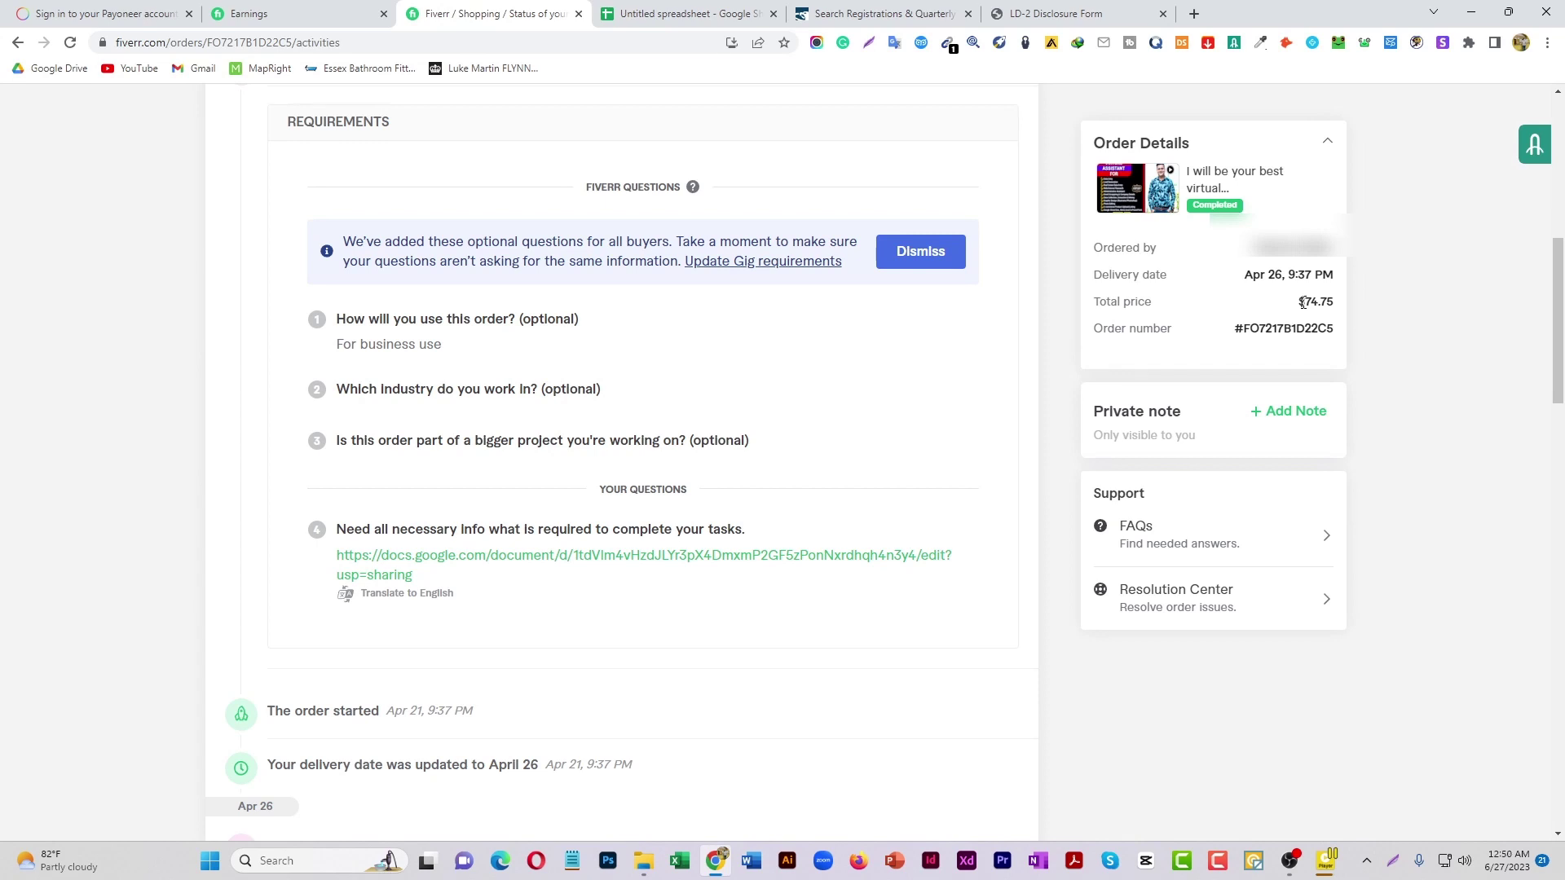
left_click(1290, 861)
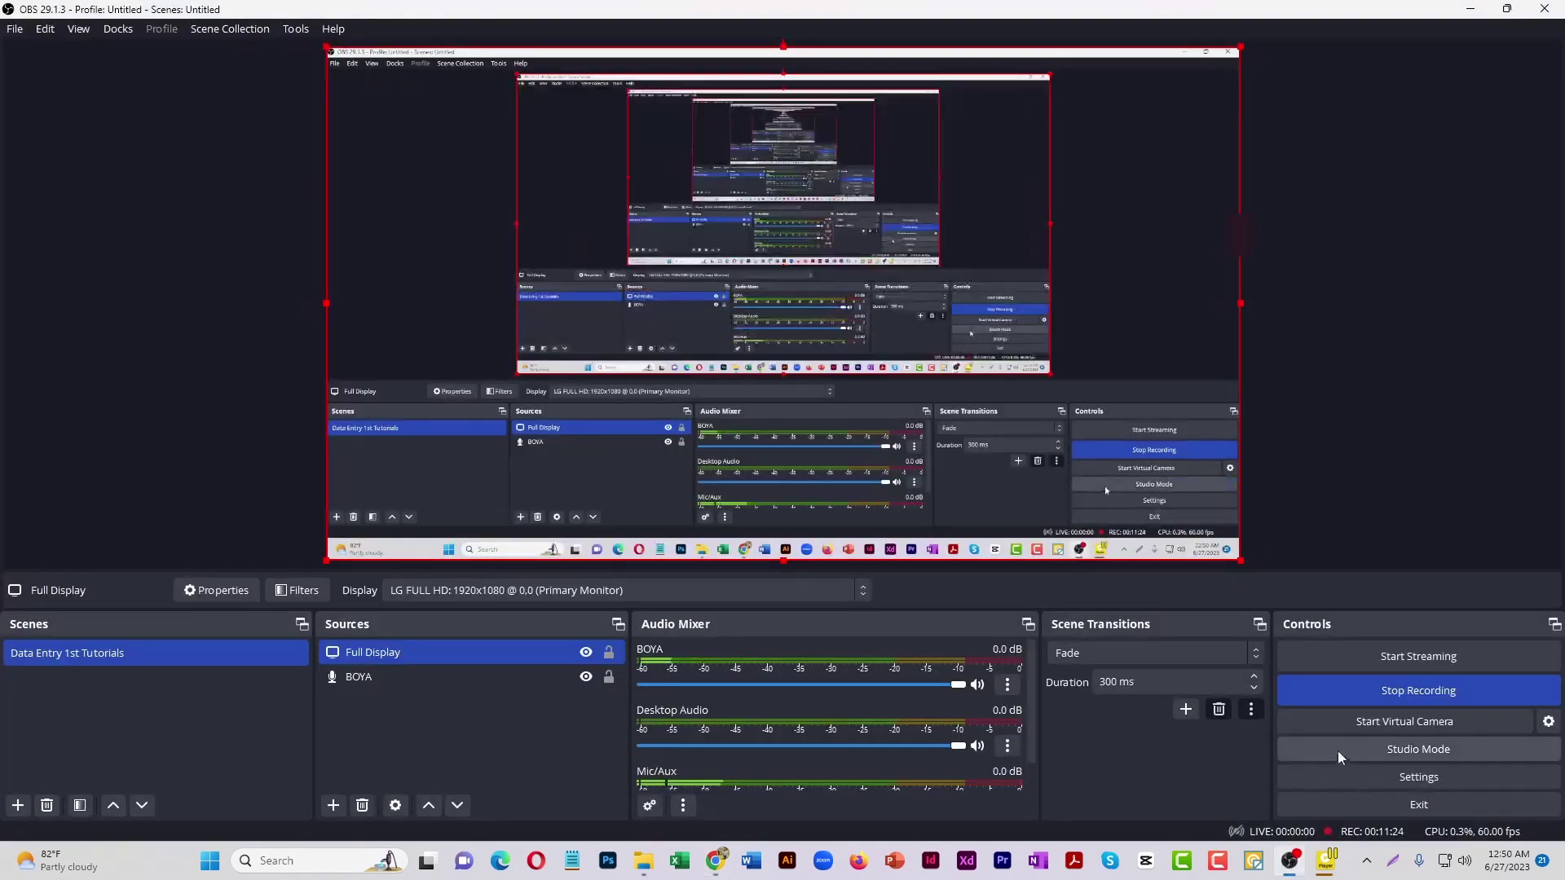